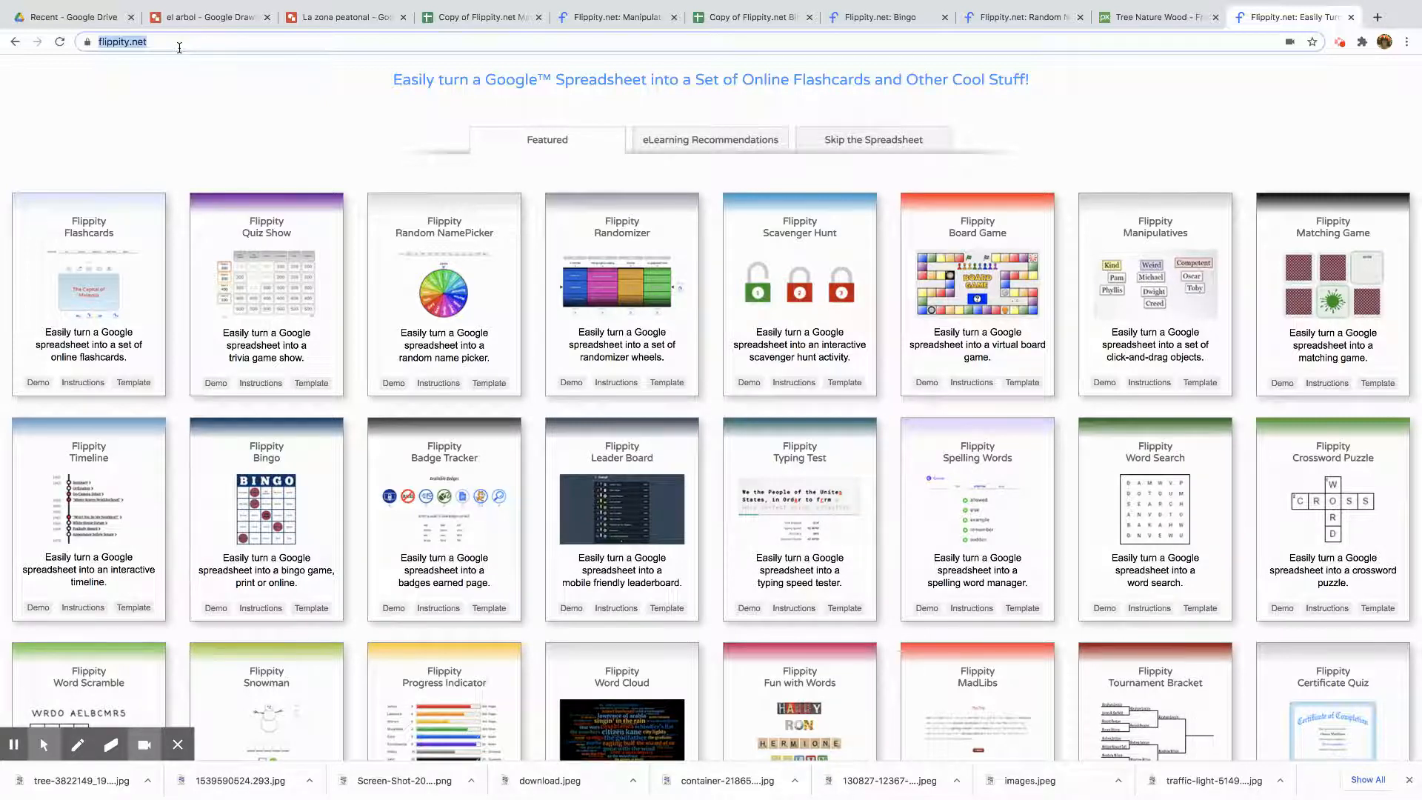
Arrange the word tiles into the sentence 'Las clases online son menos difíciles que las clases presenciales' on the Manipulatives activity
{"action": "left_click", "coordinate": [618, 17]}
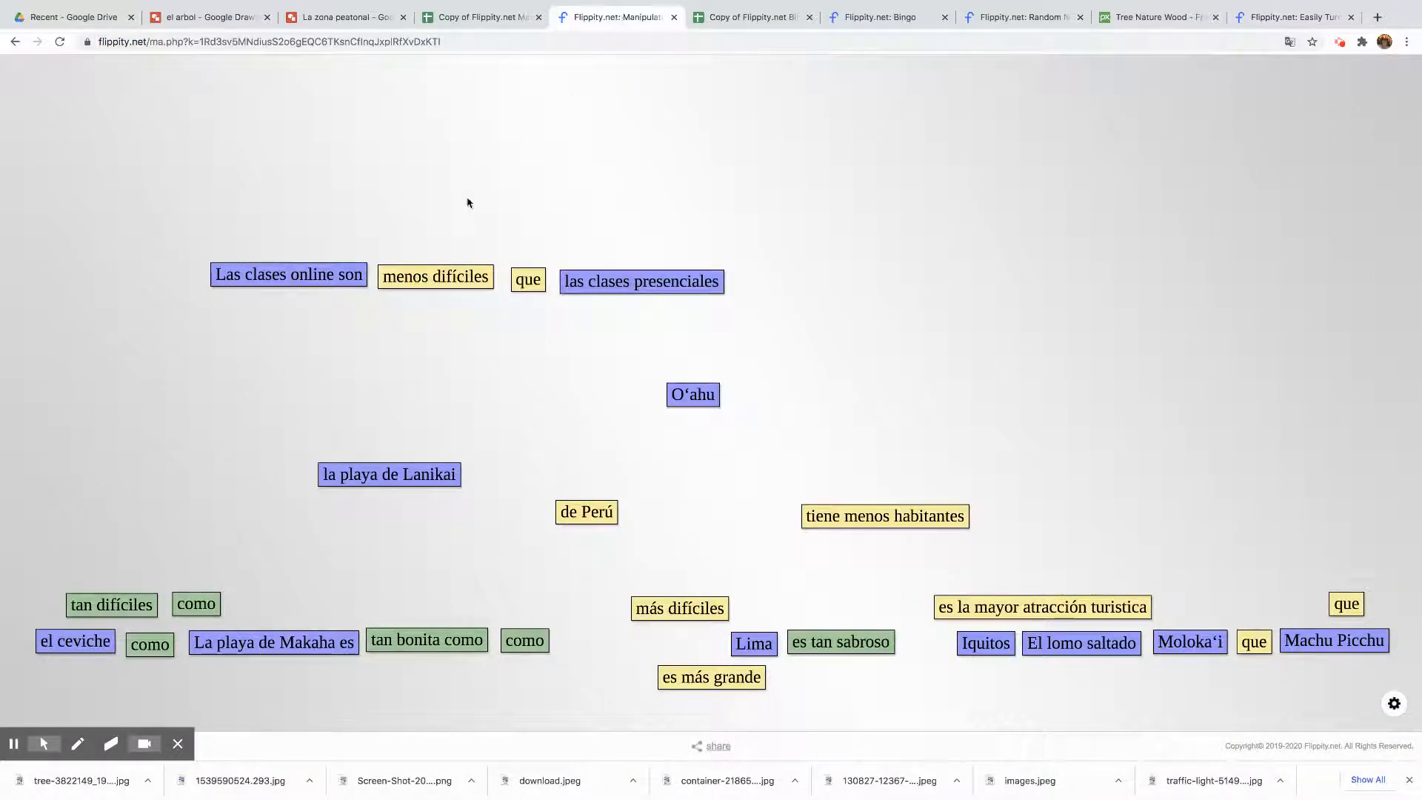
{"action": "left_click_drag", "start_coordinate": [300, 279], "coordinate": [269, 292]}
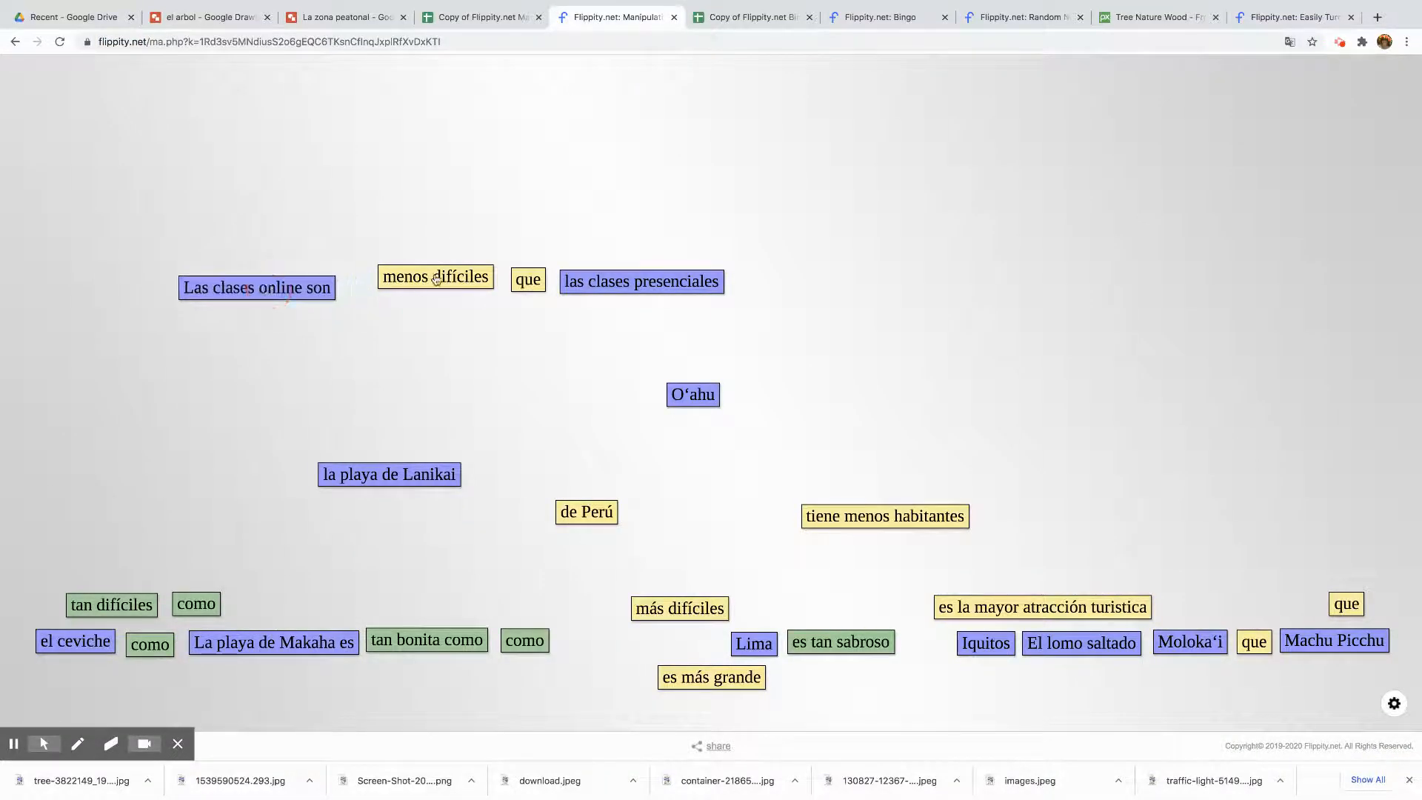
{"action": "left_click_drag", "start_coordinate": [435, 277], "coordinate": [406, 288]}
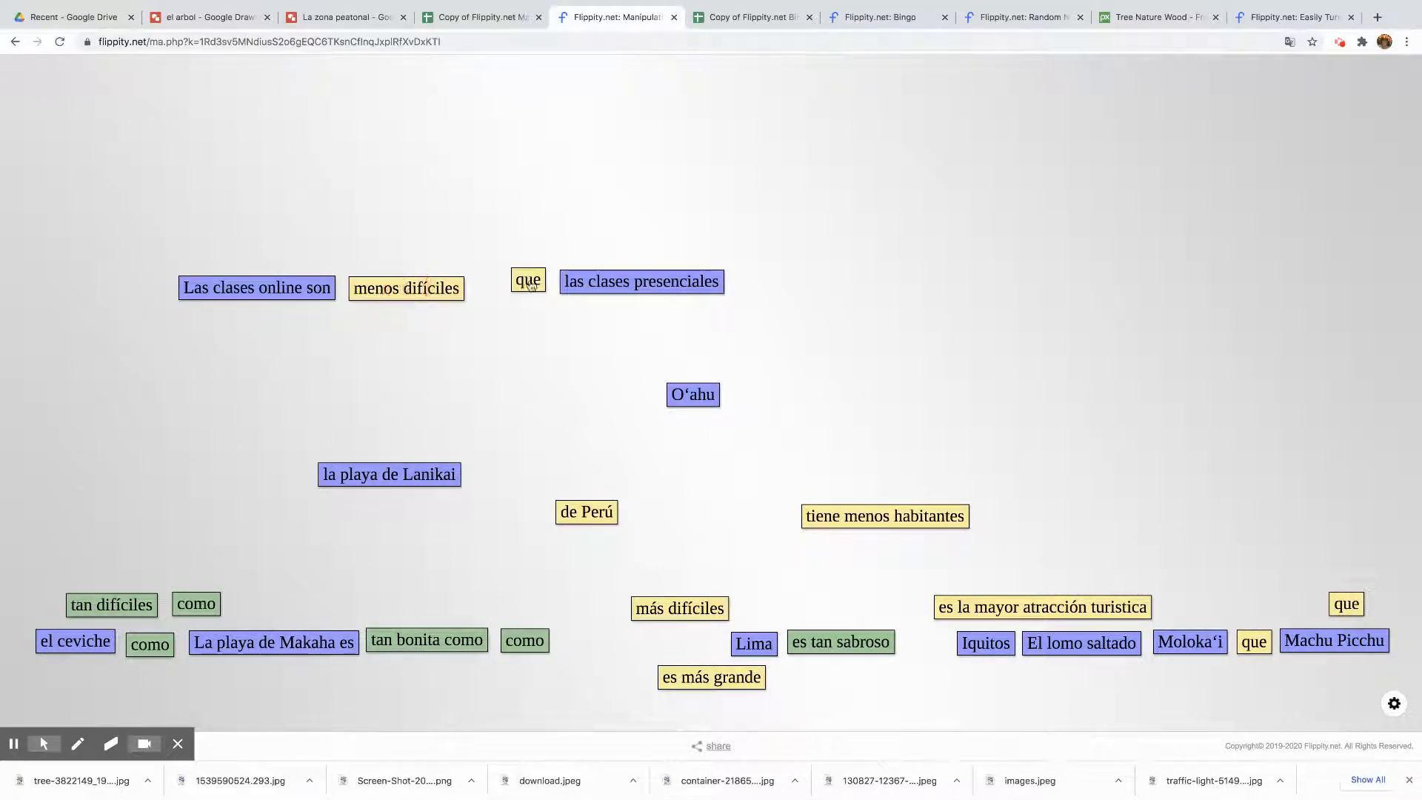
{"action": "left_click_drag", "start_coordinate": [527, 280], "coordinate": [484, 289]}
{"action": "mouse_move", "coordinate": [665, 287]}
{"action": "left_mouse_down"}
{"action": "mouse_move", "coordinate": [613, 290]}
{"action": "mouse_move", "coordinate": [644, 289]}
{"action": "left_mouse_up"}
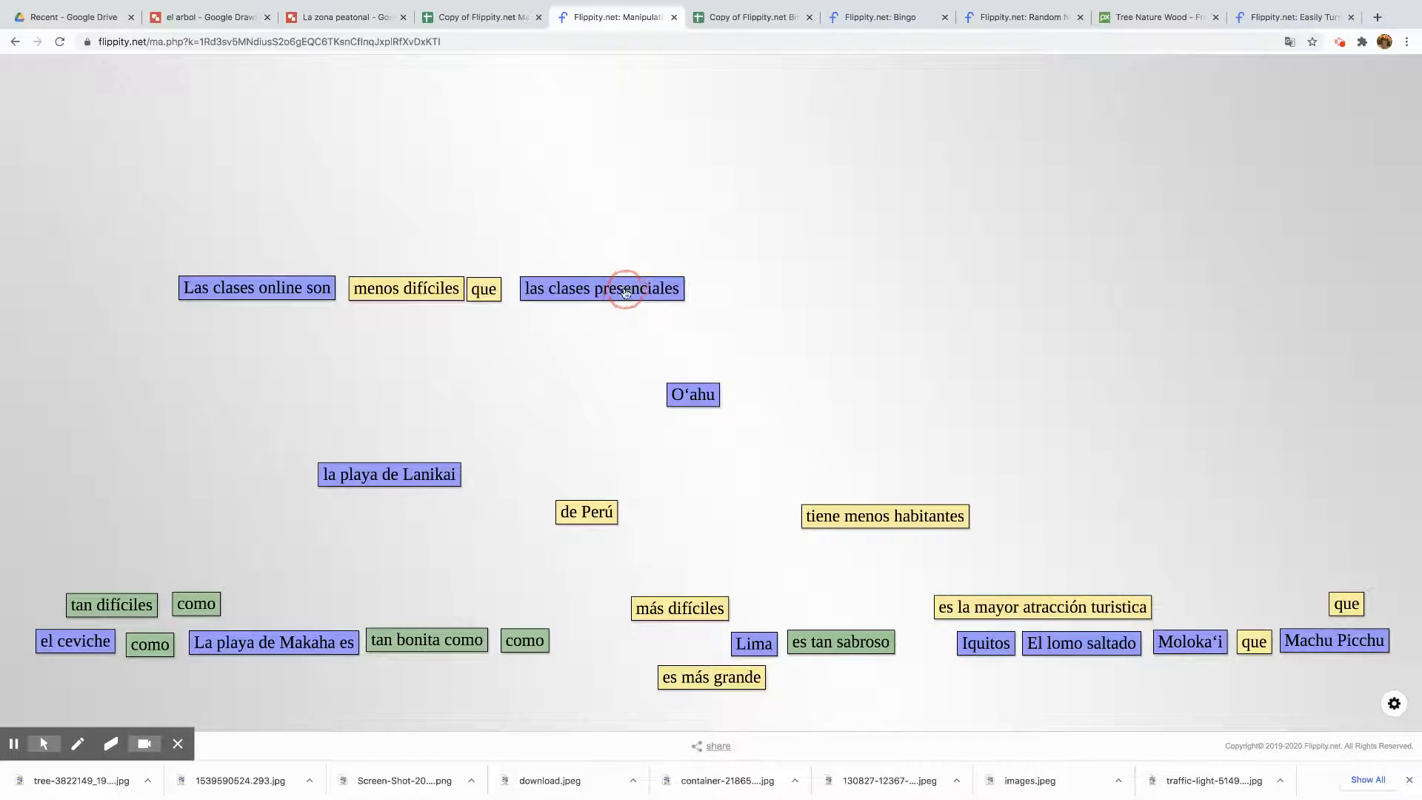
{"action": "mouse_move", "coordinate": [376, 289]}
{"action": "left_mouse_down"}
{"action": "mouse_move", "coordinate": [362, 287]}
{"action": "mouse_move", "coordinate": [375, 286]}
{"action": "left_mouse_up"}
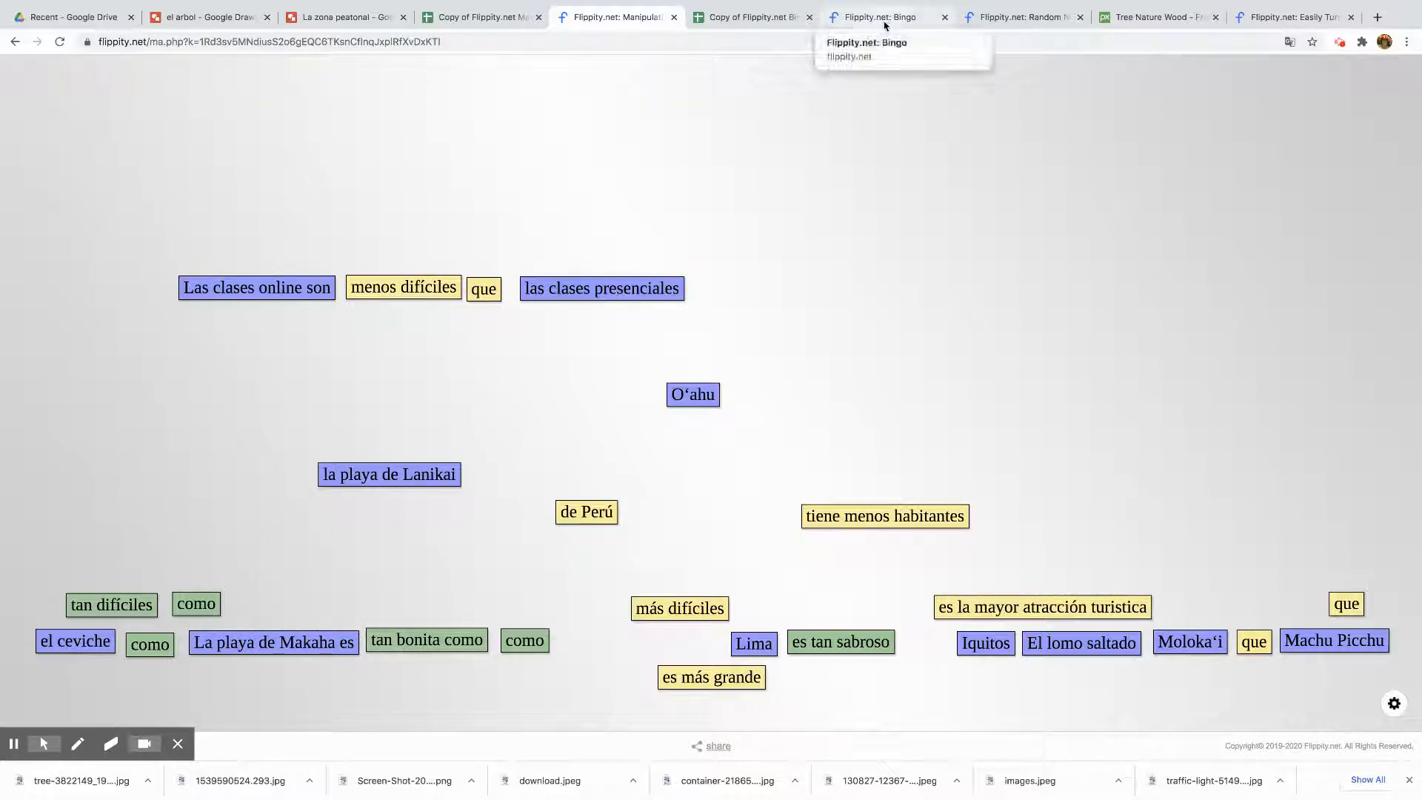
Spin the Random Name Picker wheel twice
{"action": "left_click", "coordinate": [1013, 21]}
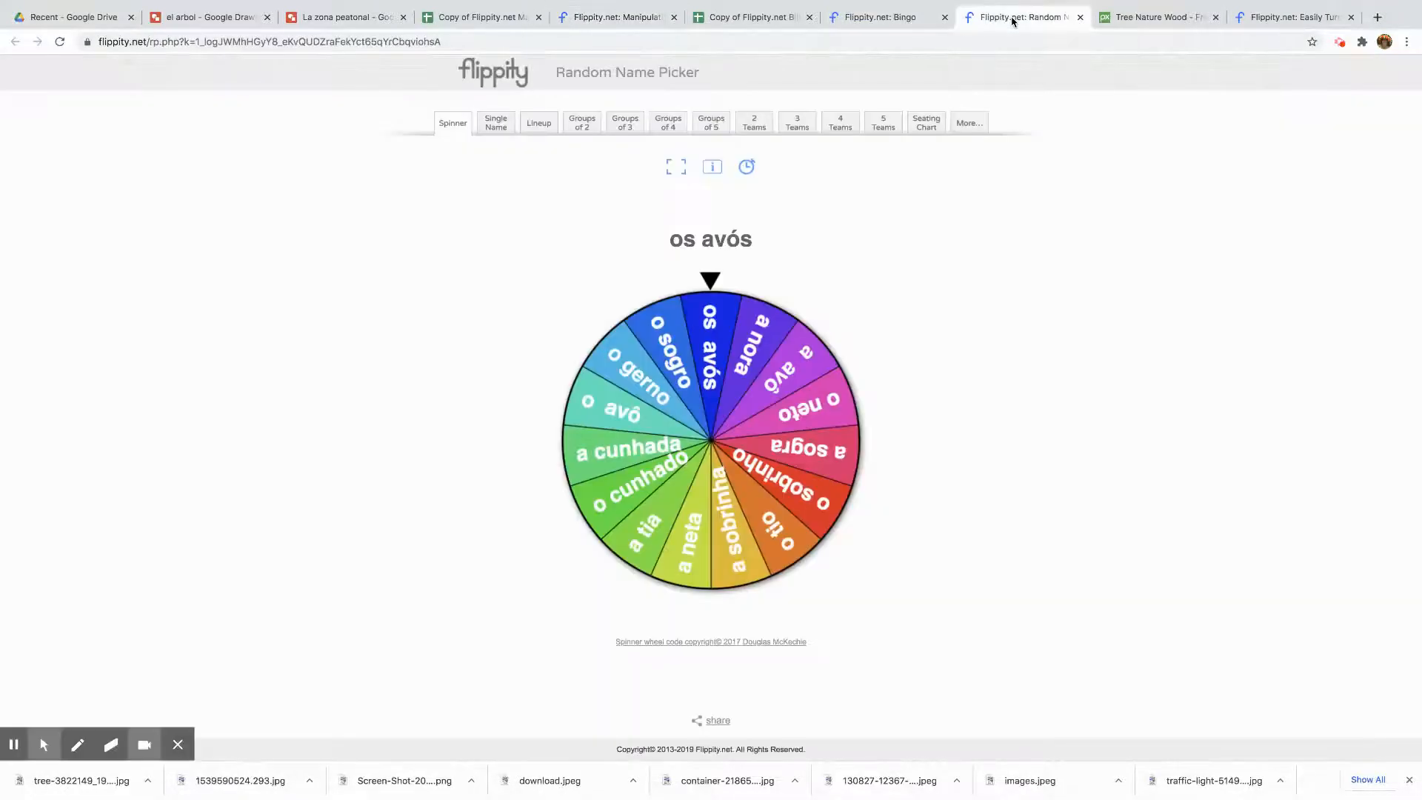
{"action": "left_click", "coordinate": [708, 282]}
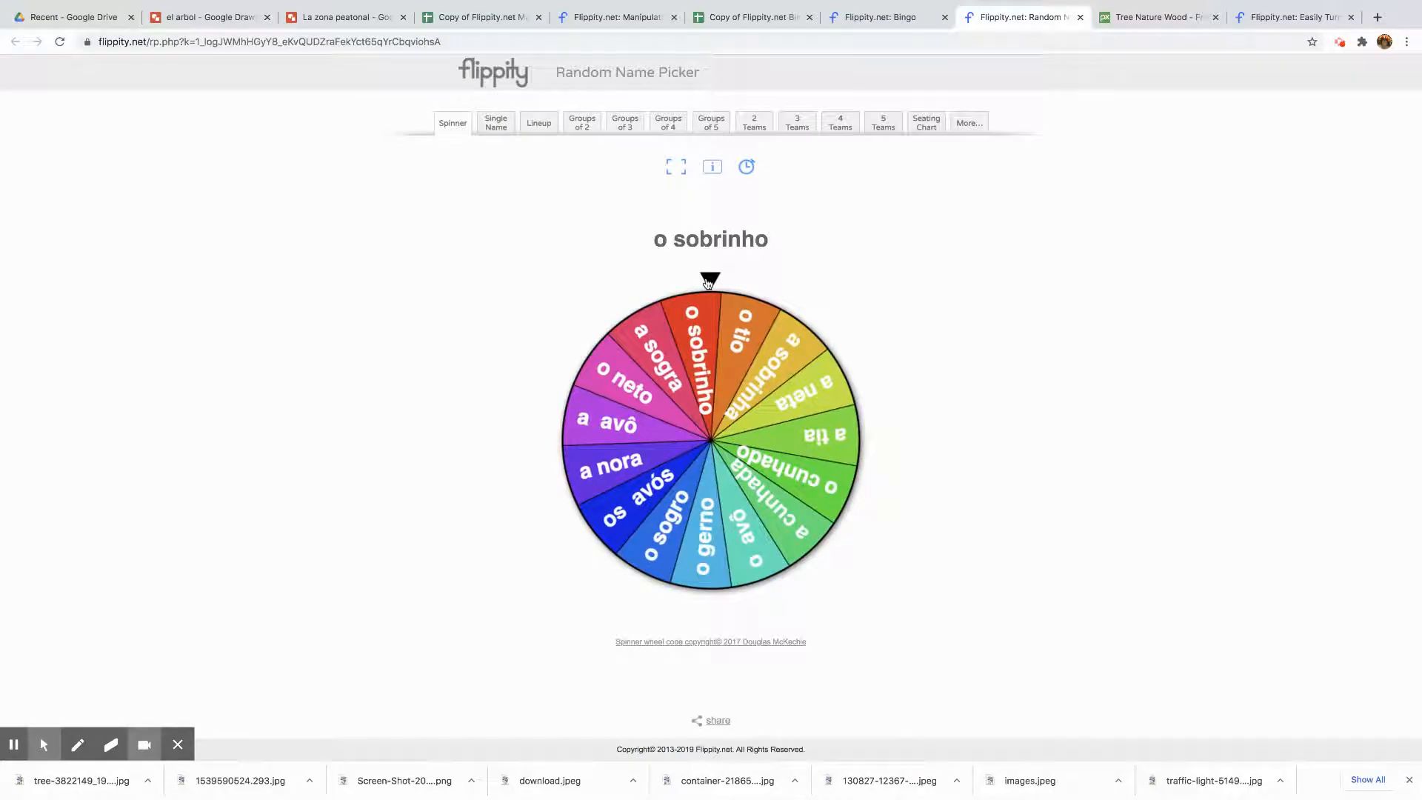
{"action": "left_click", "coordinate": [708, 281]}
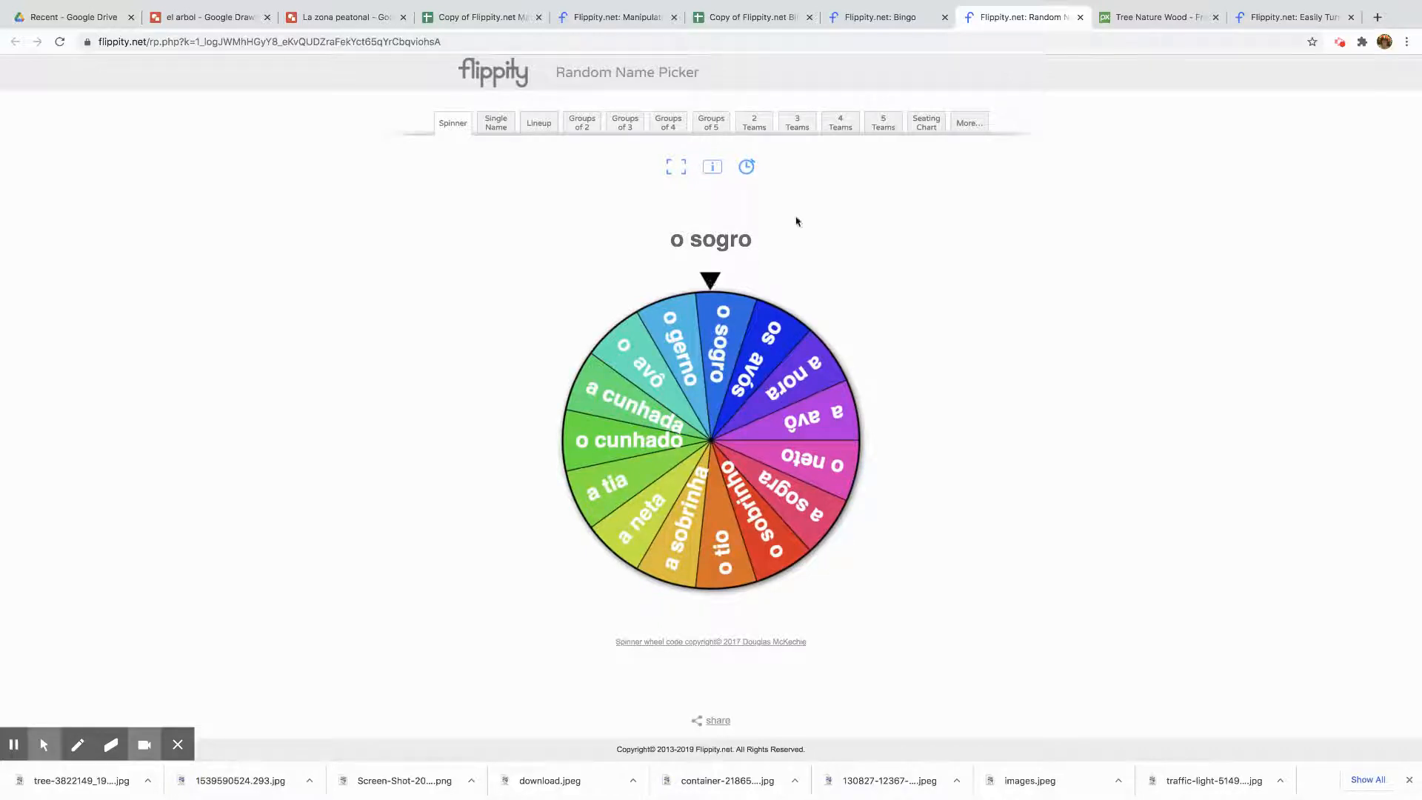
Open the Bingo's online play link in a new browser tab
{"action": "mouse_move", "coordinate": [952, 4]}
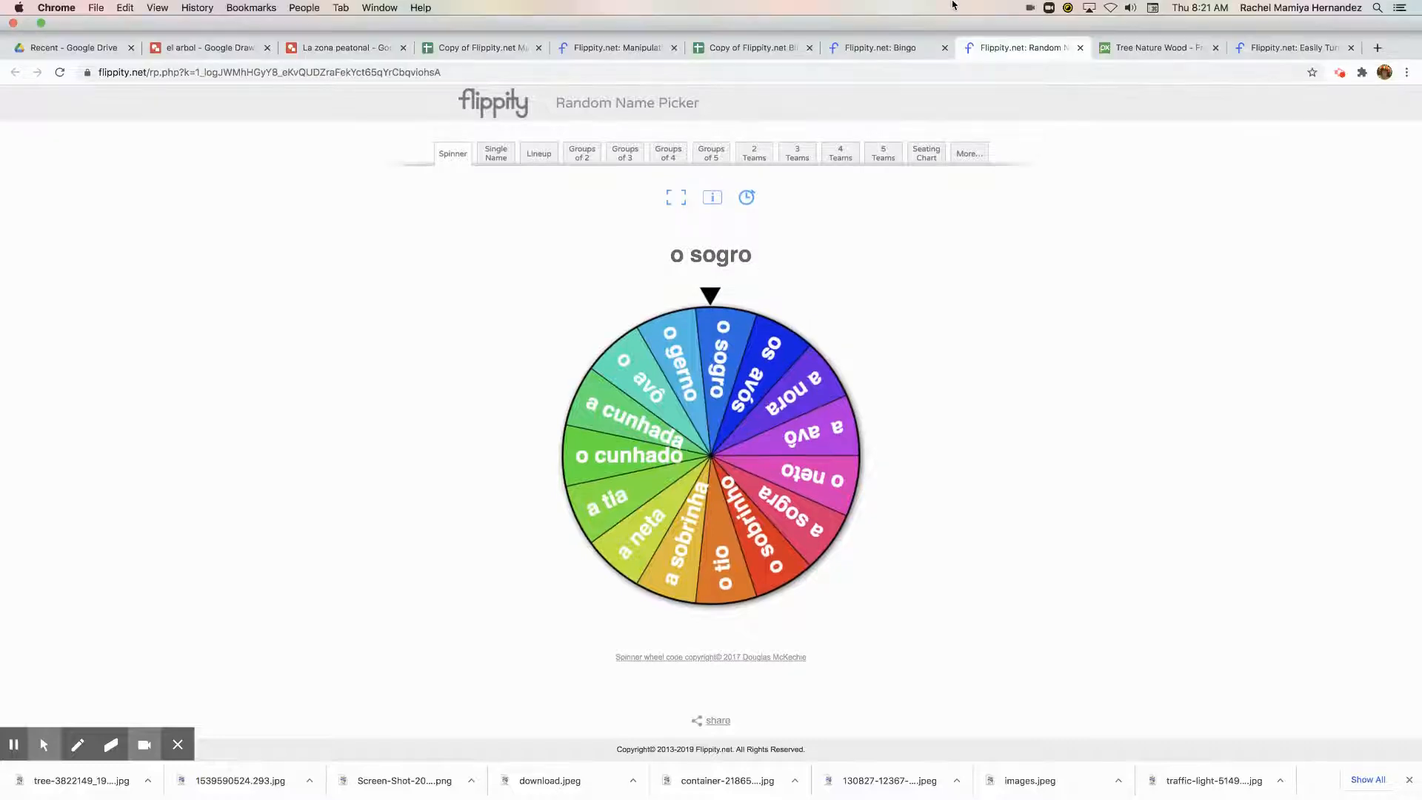
{"action": "left_click", "coordinate": [883, 49]}
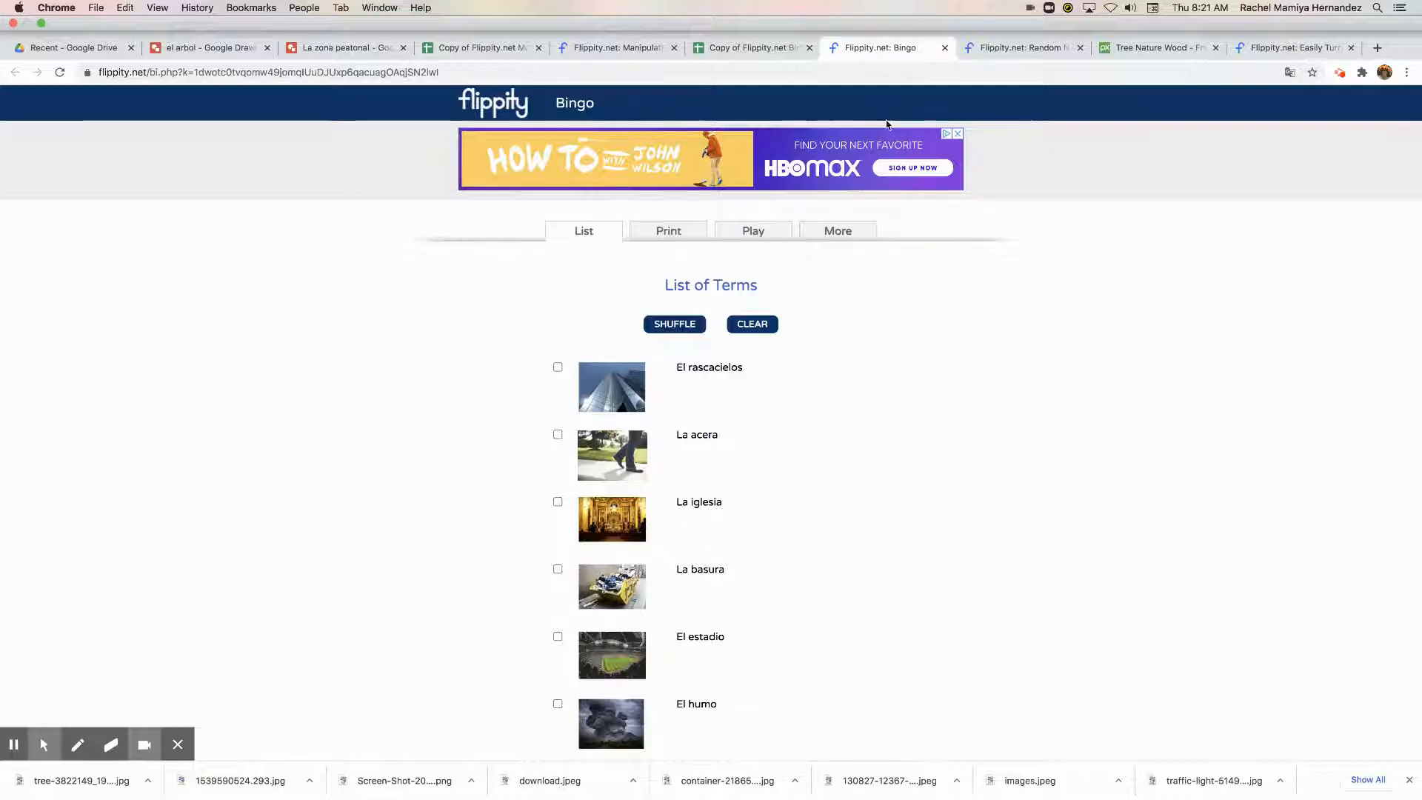
{"action": "left_click", "coordinate": [755, 208]}
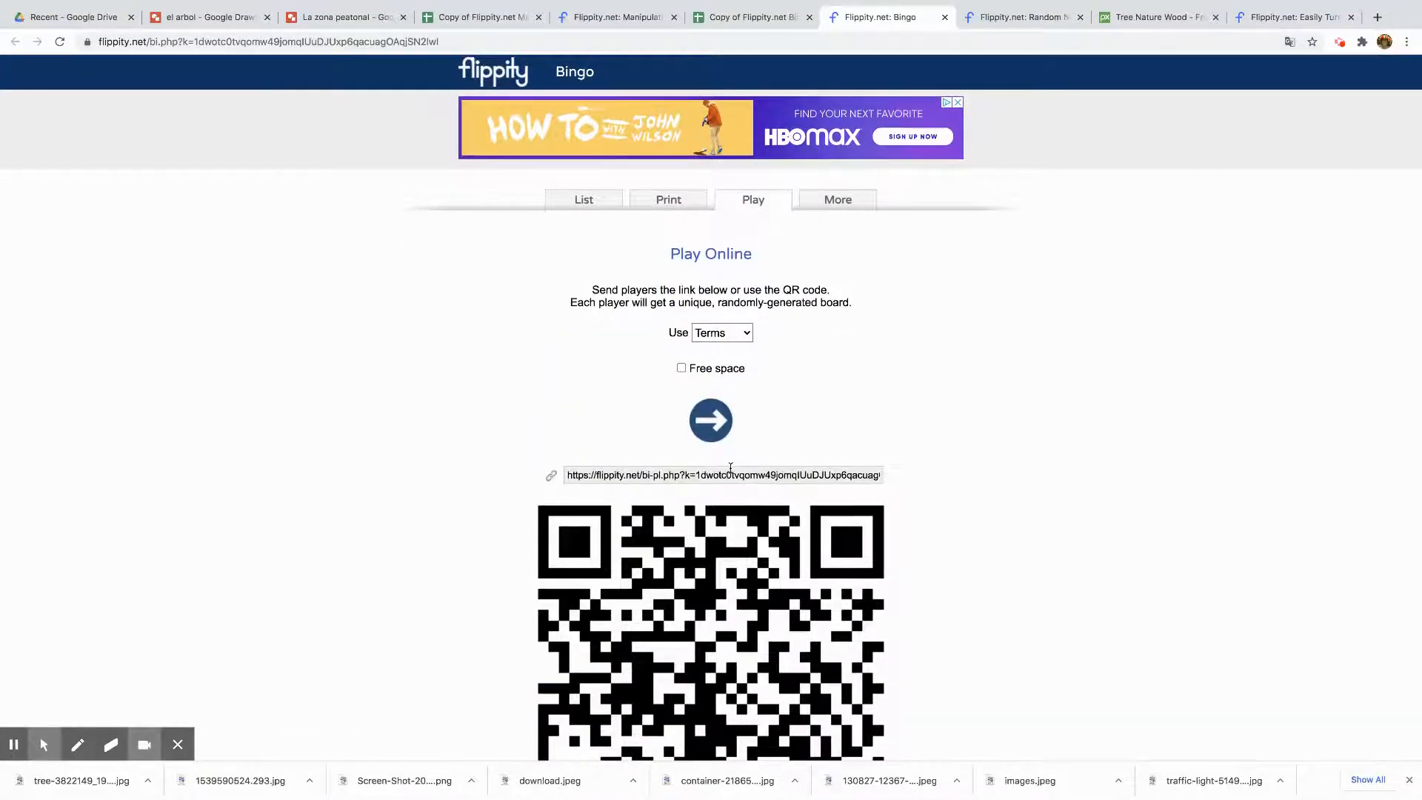
{"action": "scroll", "coordinate": [730, 468], "scroll_direction": "down", "scroll_amount": 3}
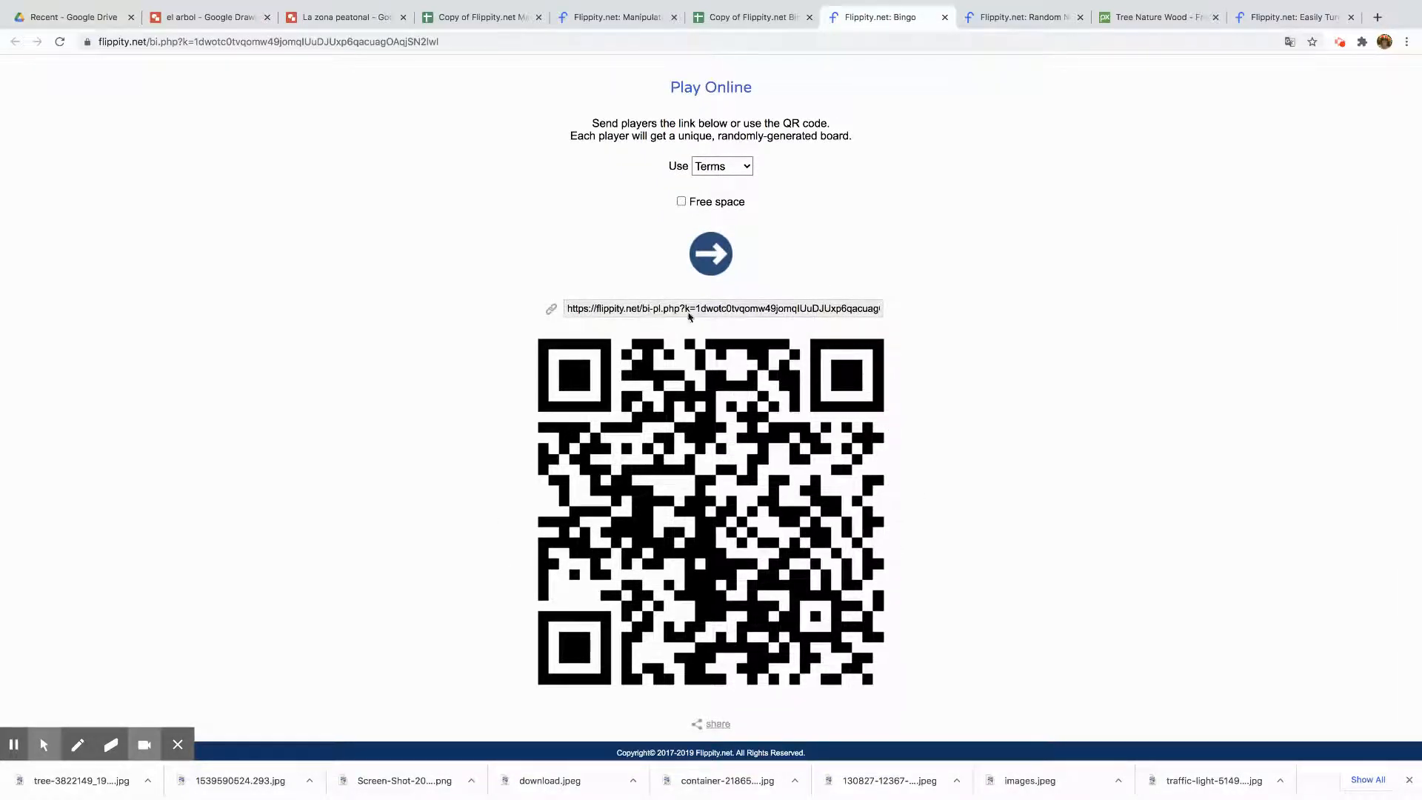
{"action": "left_click", "coordinate": [656, 311]}
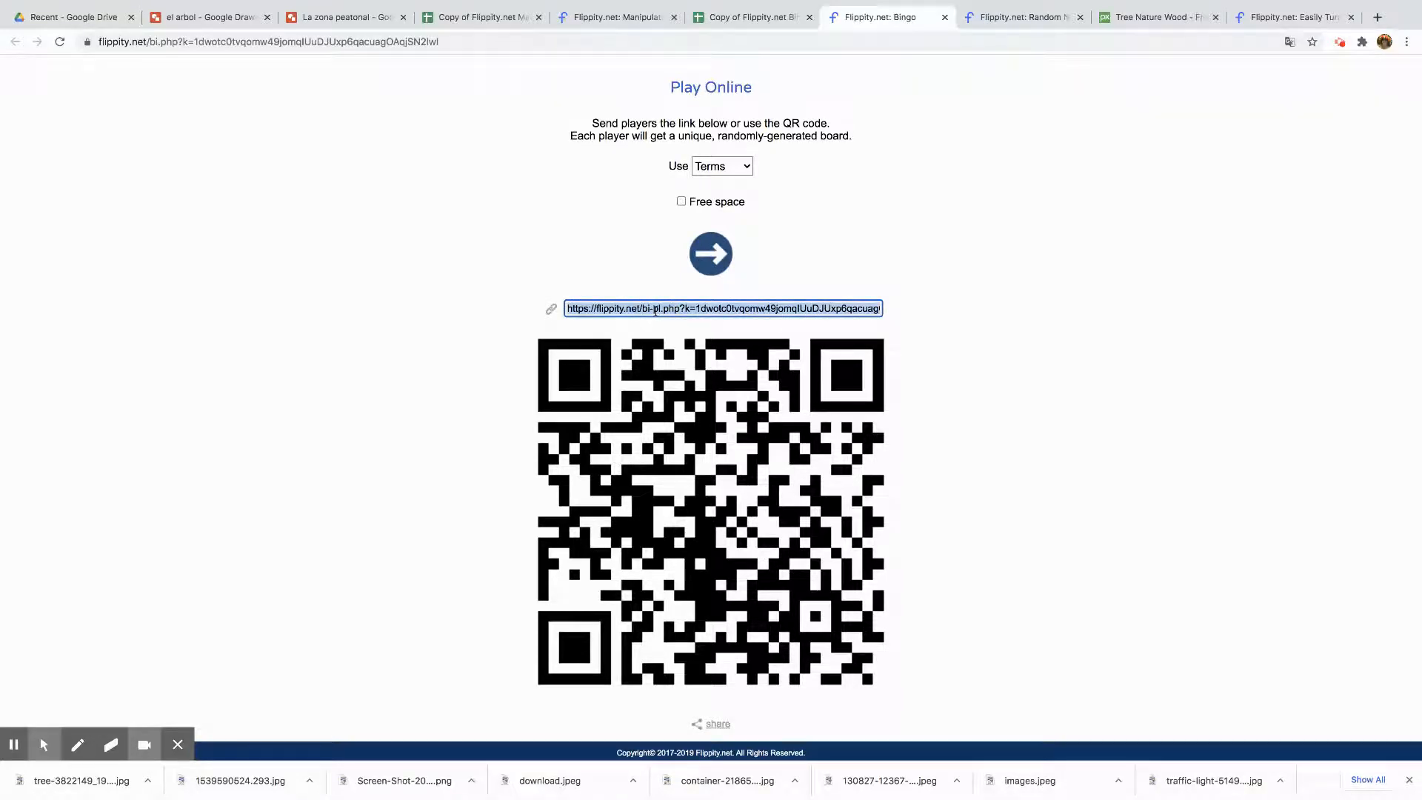
{"action": "left_click", "coordinate": [1377, 21]}
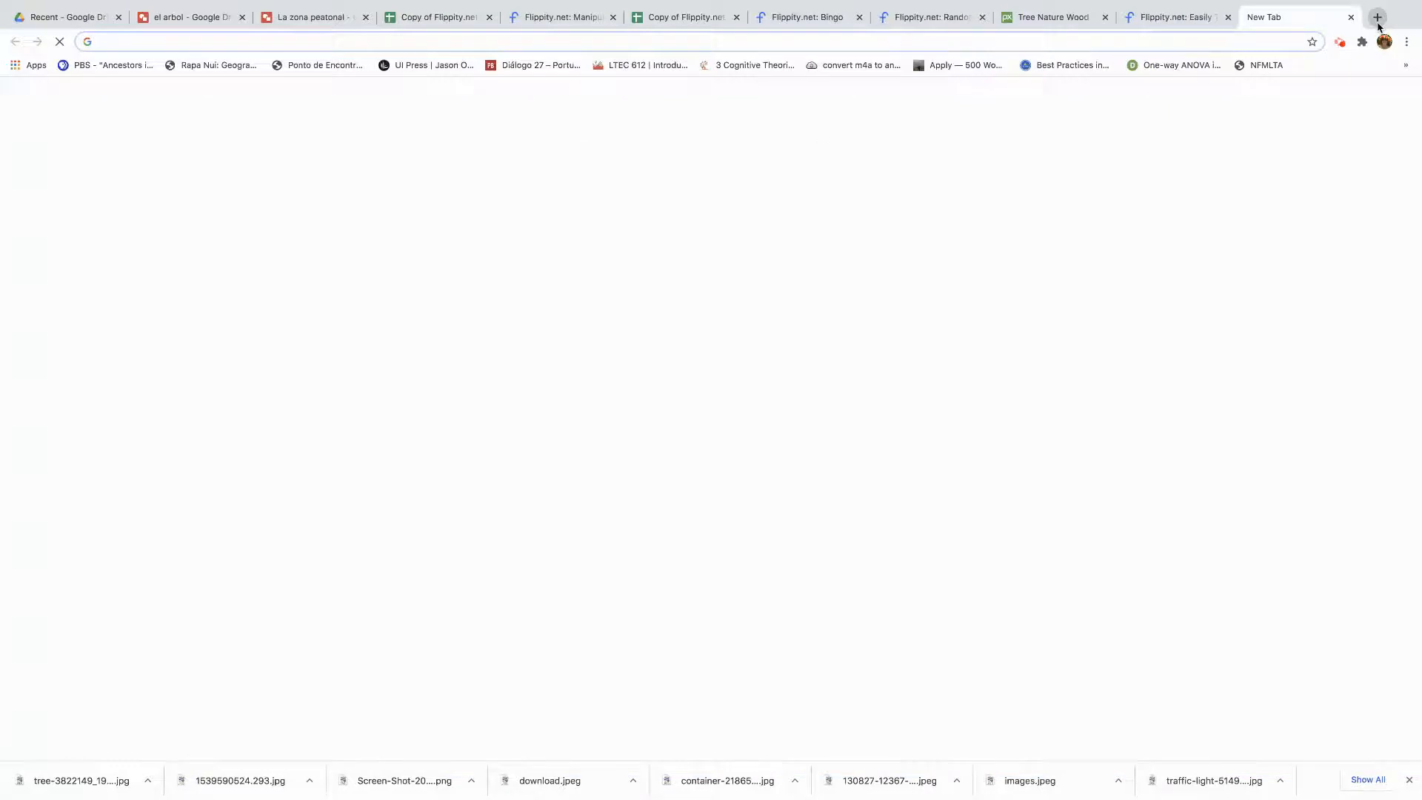
{"action": "type", "text": "https://flippity.net/bi-pl.php?k=1dwotc0tvqomw49jomqlUuDJUxp6qacuagOAqjSN2lwl"}
{"action": "key", "text": "Return"}
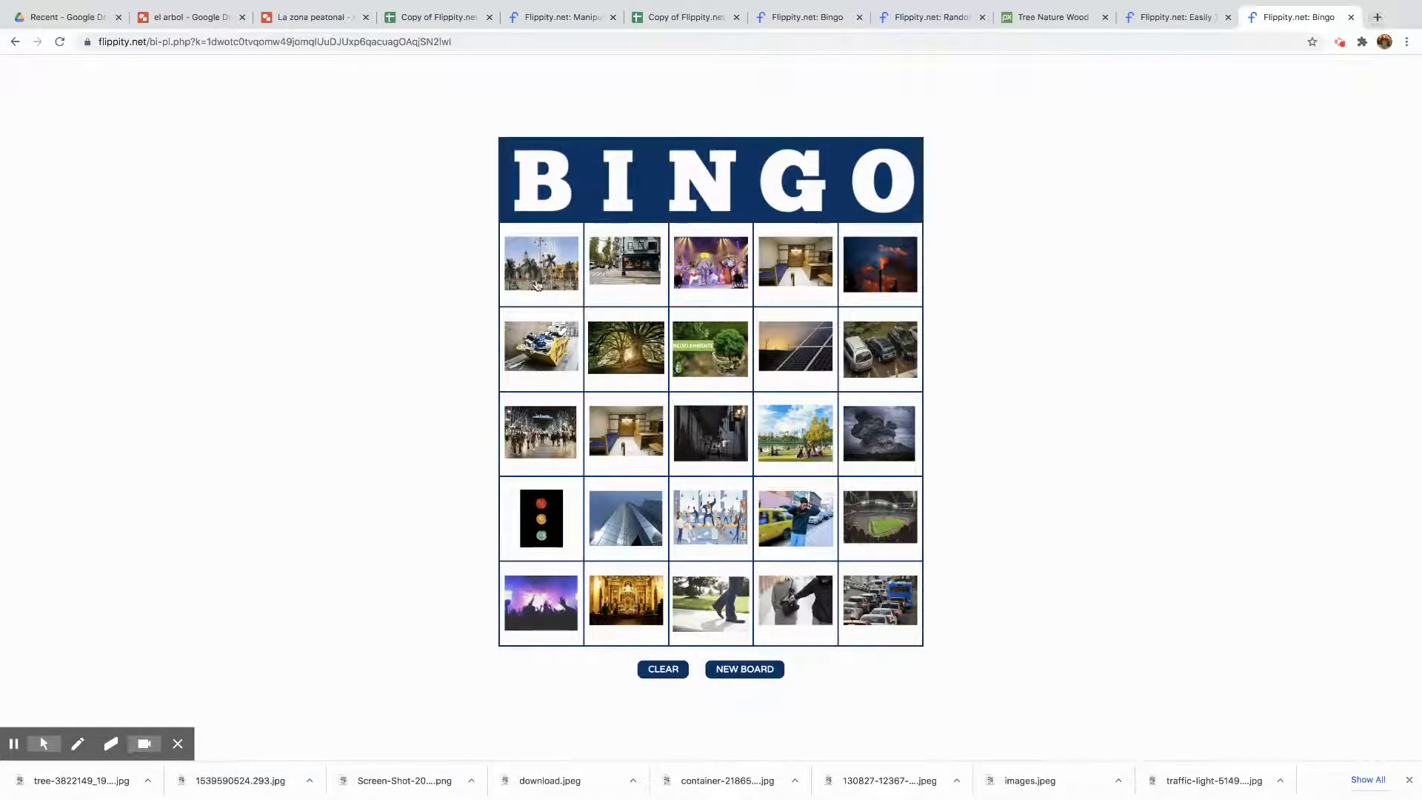
Mark the five squares along the diagonal of the bingo board
{"action": "left_click", "coordinate": [538, 283]}
{"action": "left_click", "coordinate": [641, 373]}
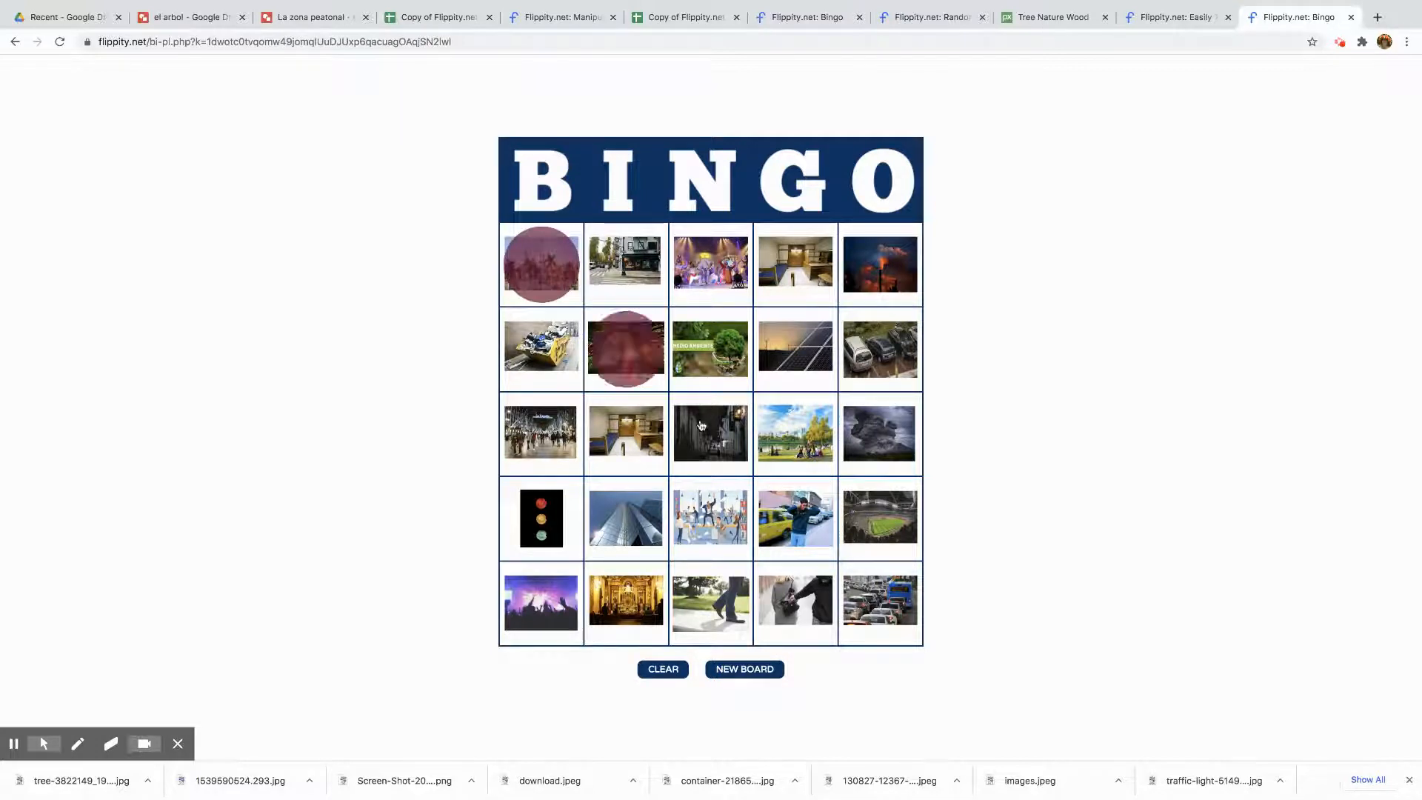
{"action": "left_click", "coordinate": [702, 427]}
{"action": "left_click", "coordinate": [808, 526]}
{"action": "left_click", "coordinate": [896, 615]}
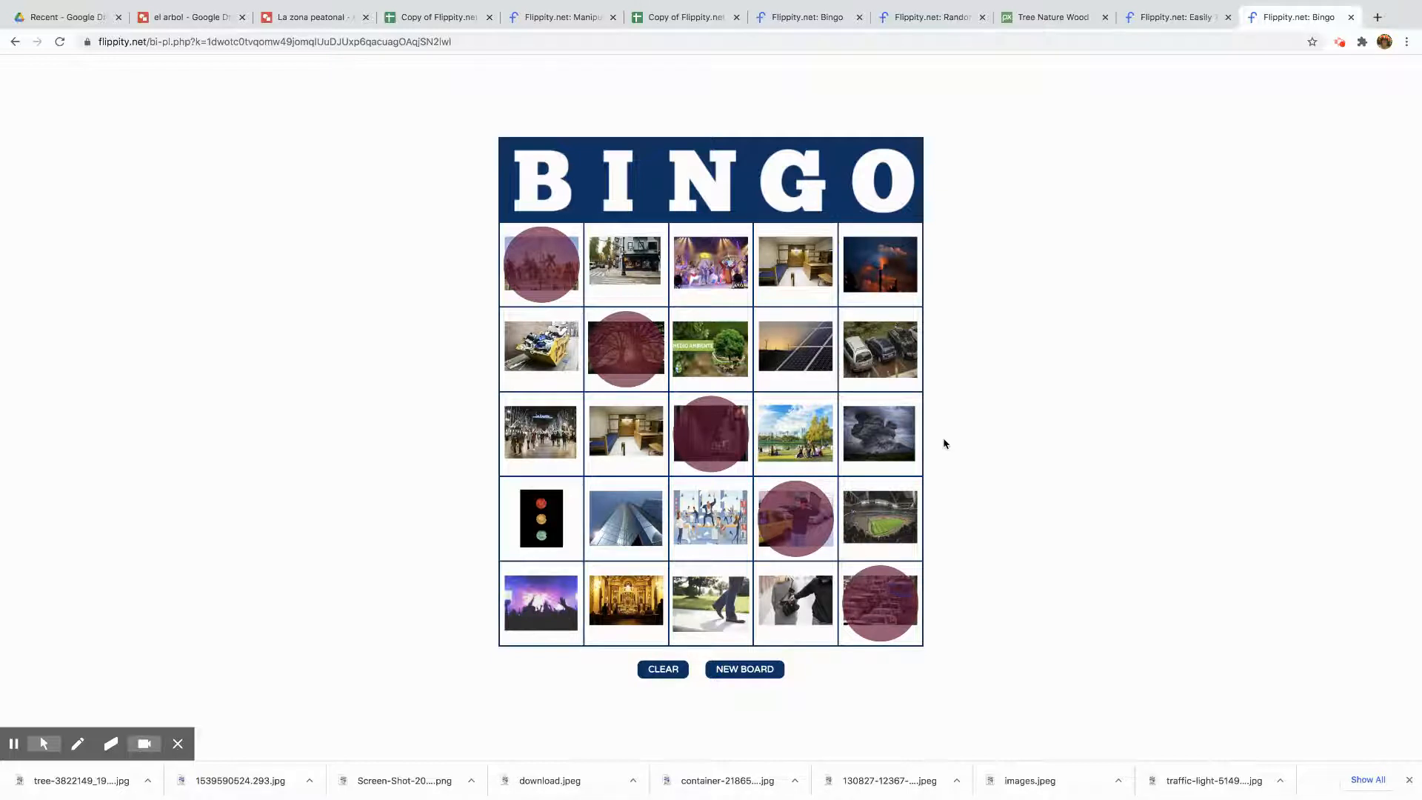
Clear the bingo board's marks and generate a new board
{"action": "left_click", "coordinate": [664, 669]}
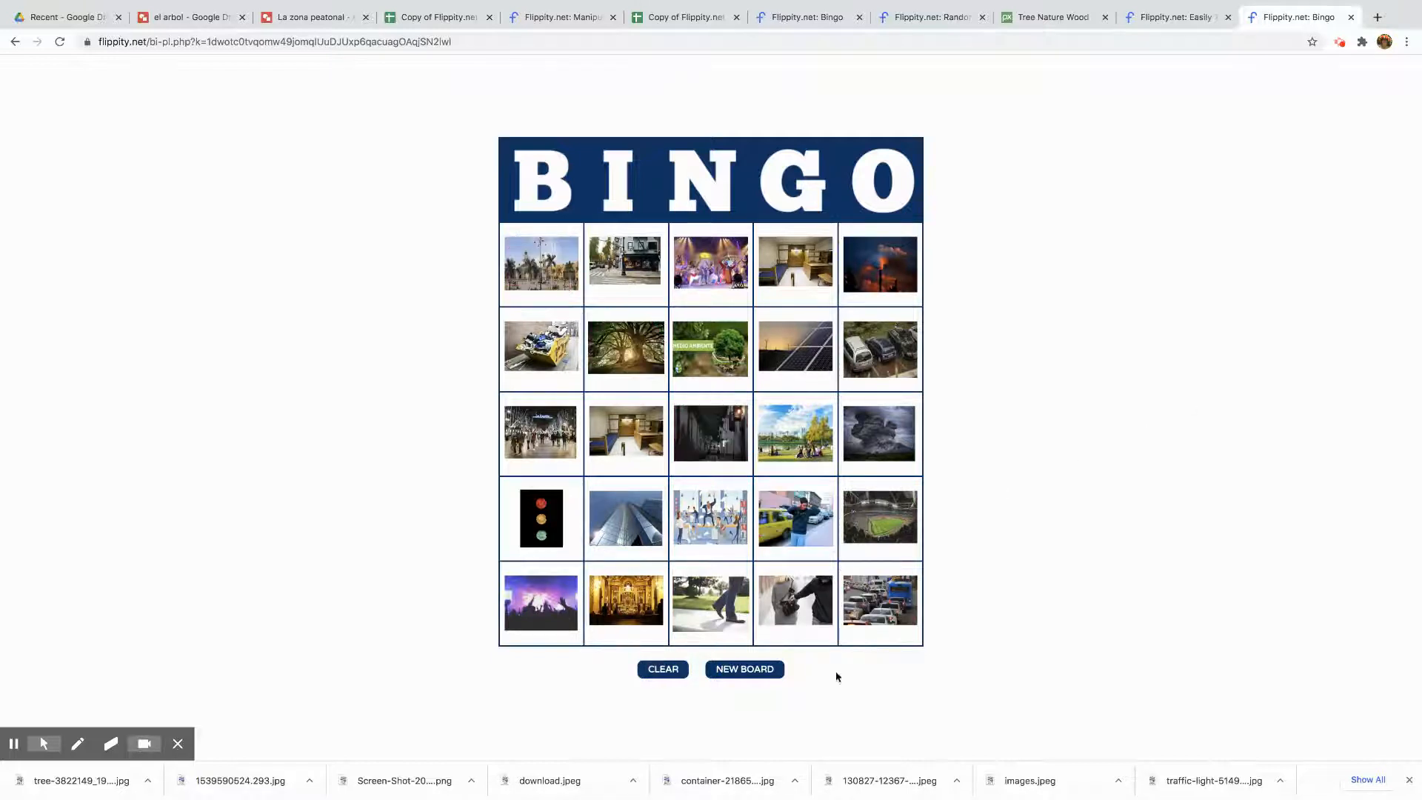
{"action": "left_click", "coordinate": [762, 676]}
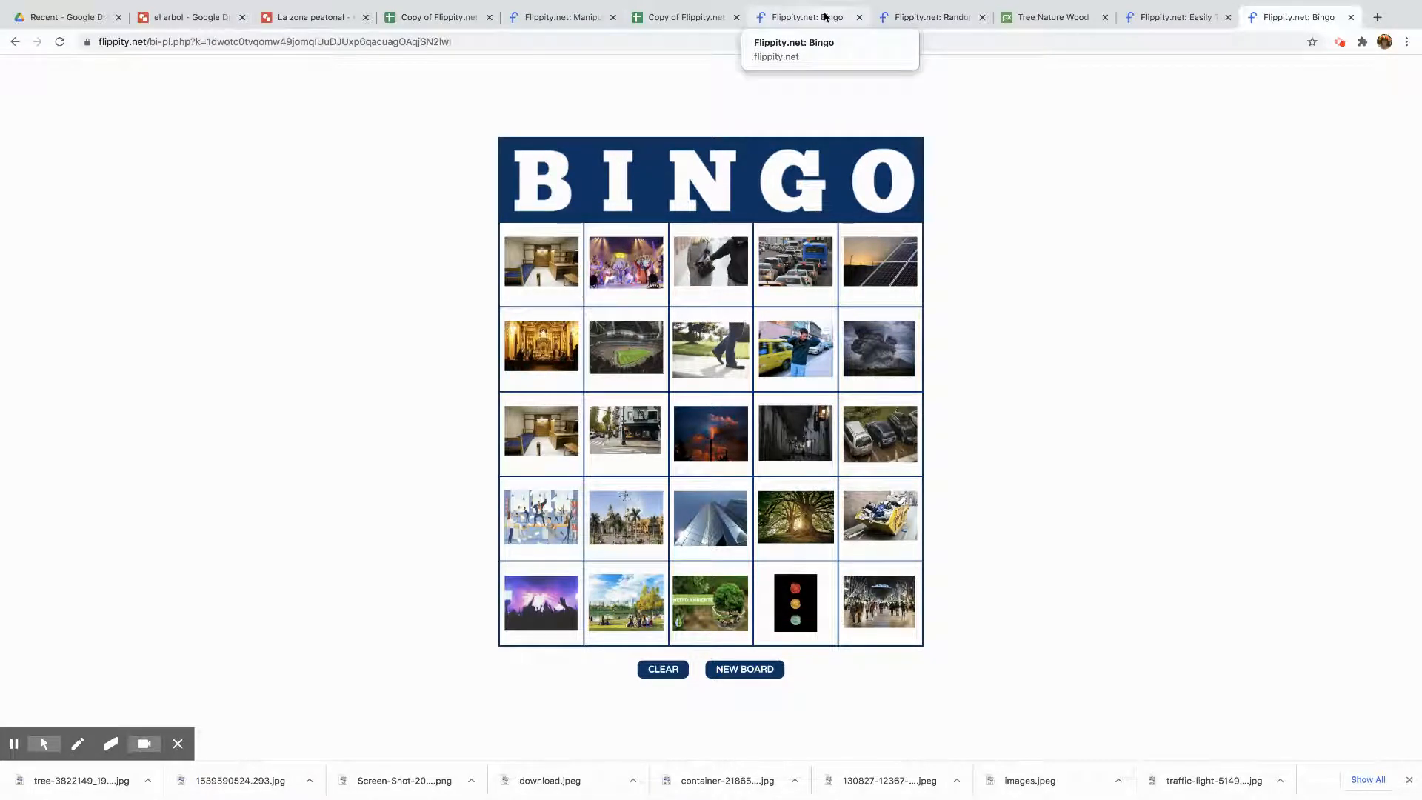
Make a copy of the Flippity Manipulatives template spreadsheet
{"action": "left_click", "coordinate": [1168, 18]}
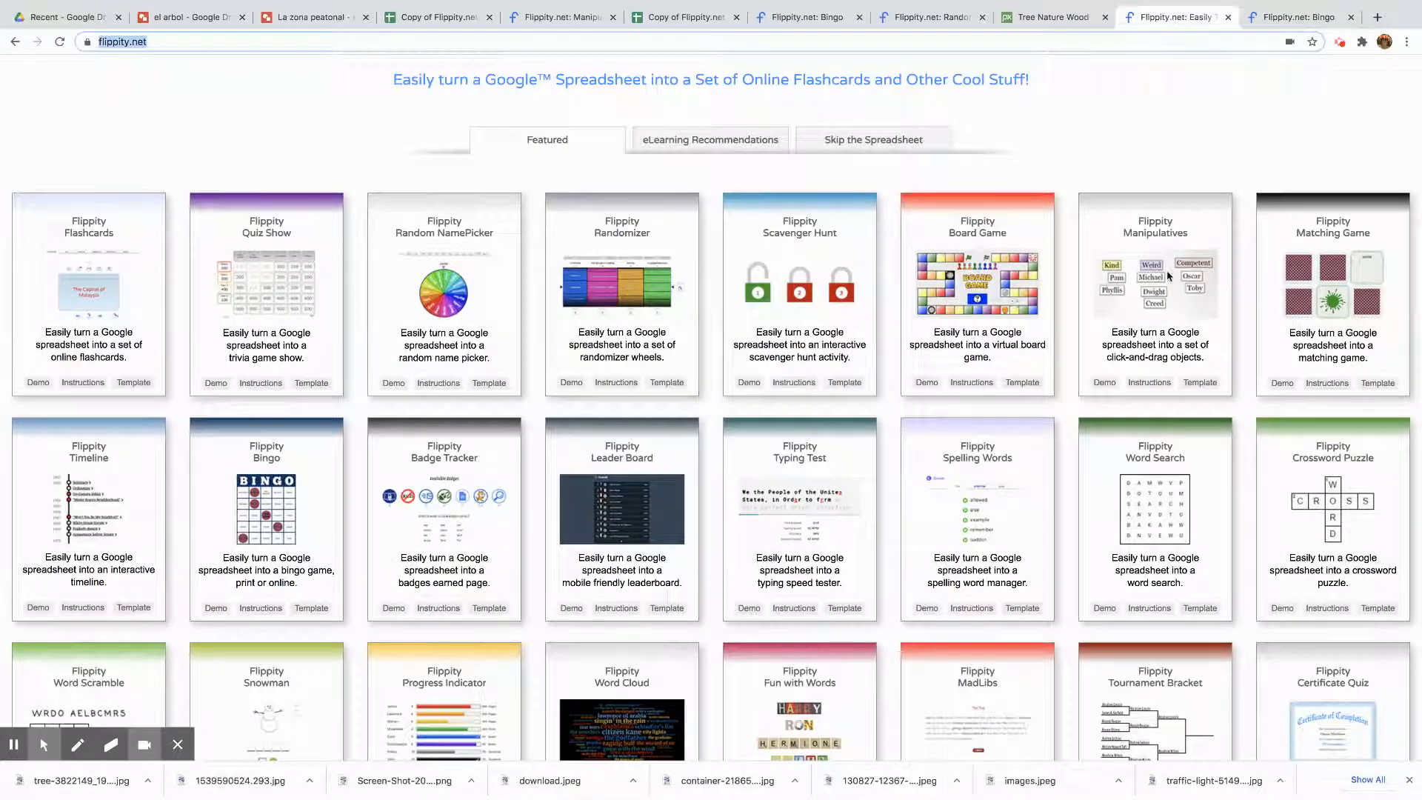
{"action": "scroll", "coordinate": [977, 313], "scroll_direction": "down", "scroll_amount": 5}
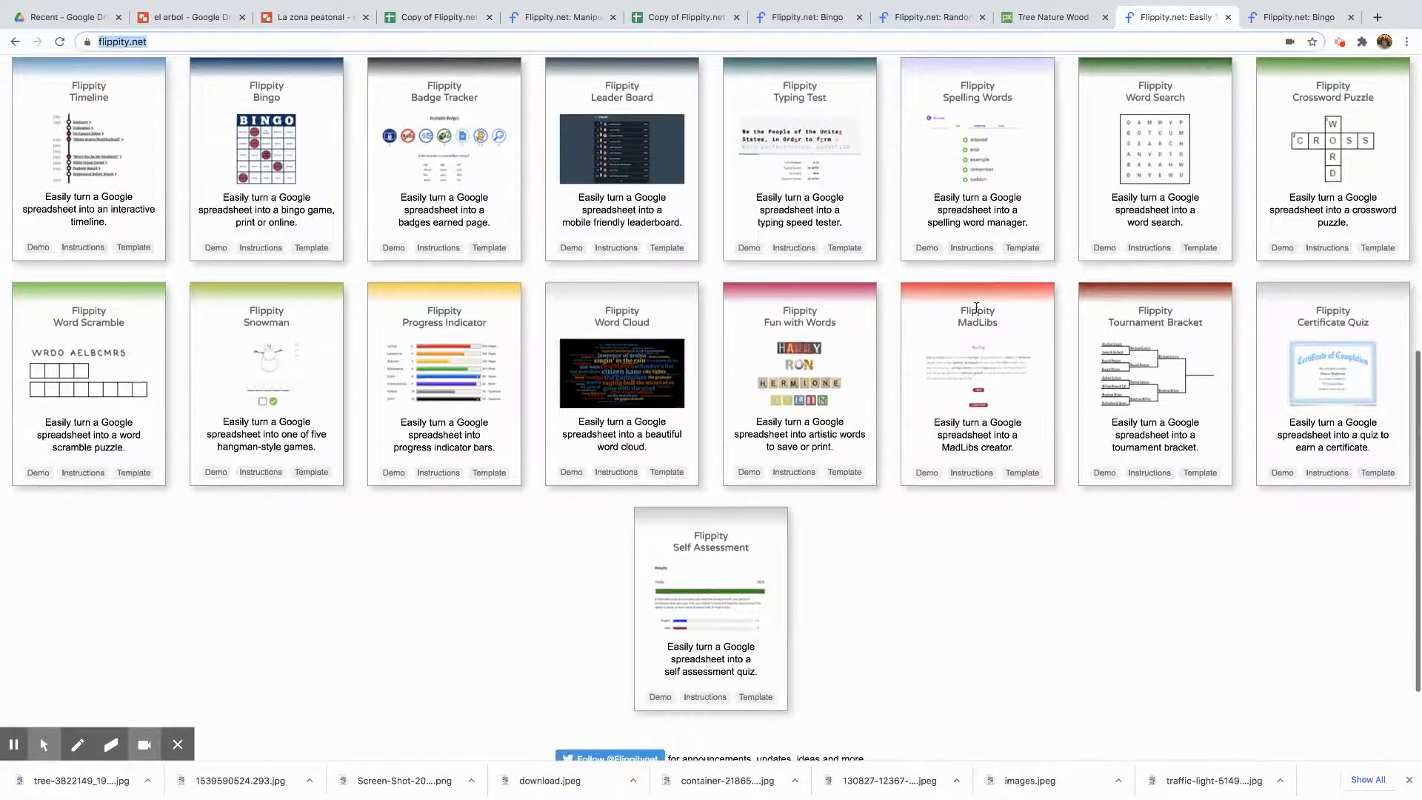
{"action": "scroll", "coordinate": [977, 313], "scroll_direction": "down", "scroll_amount": 3}
{"action": "scroll", "coordinate": [976, 308], "scroll_direction": "up", "scroll_amount": 7}
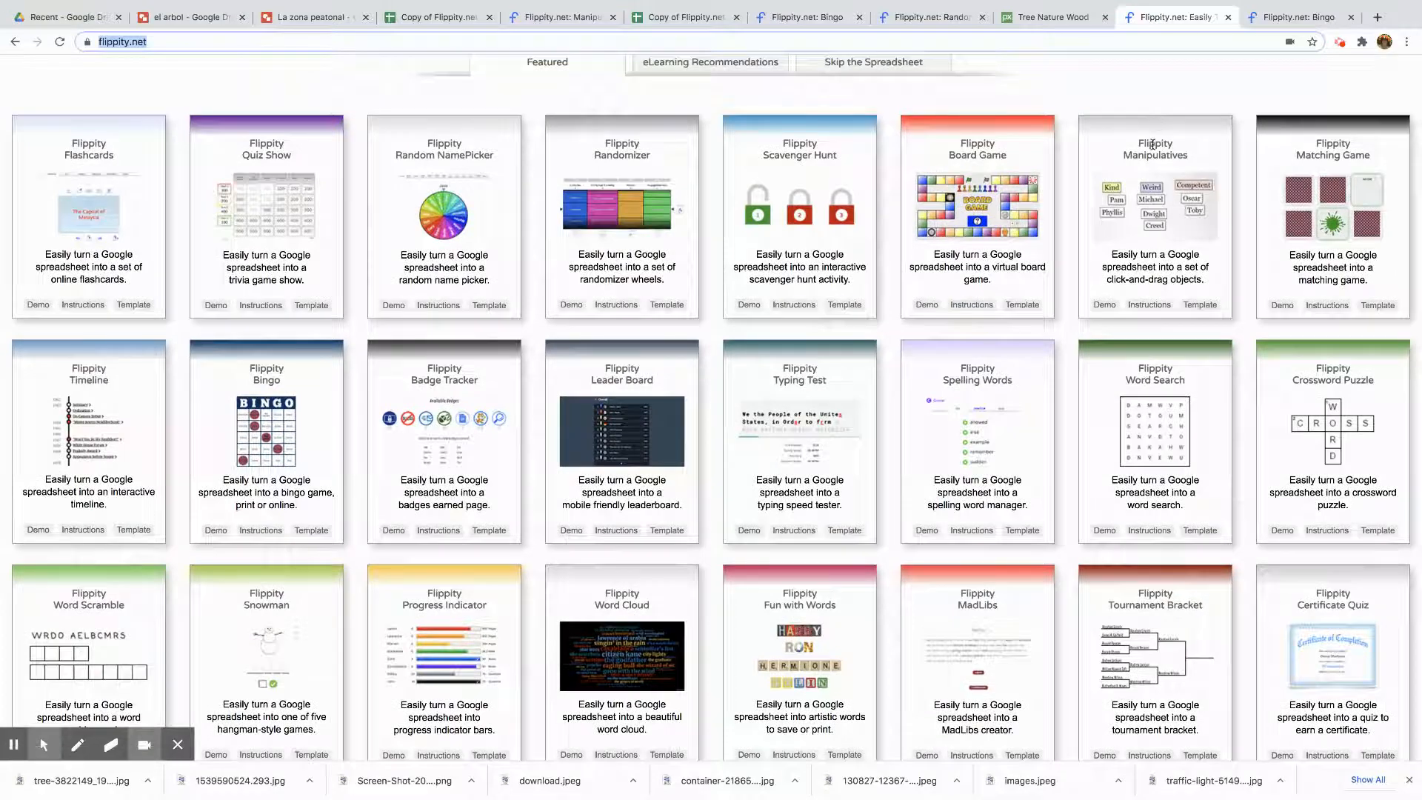
{"action": "left_click", "coordinate": [1152, 145]}
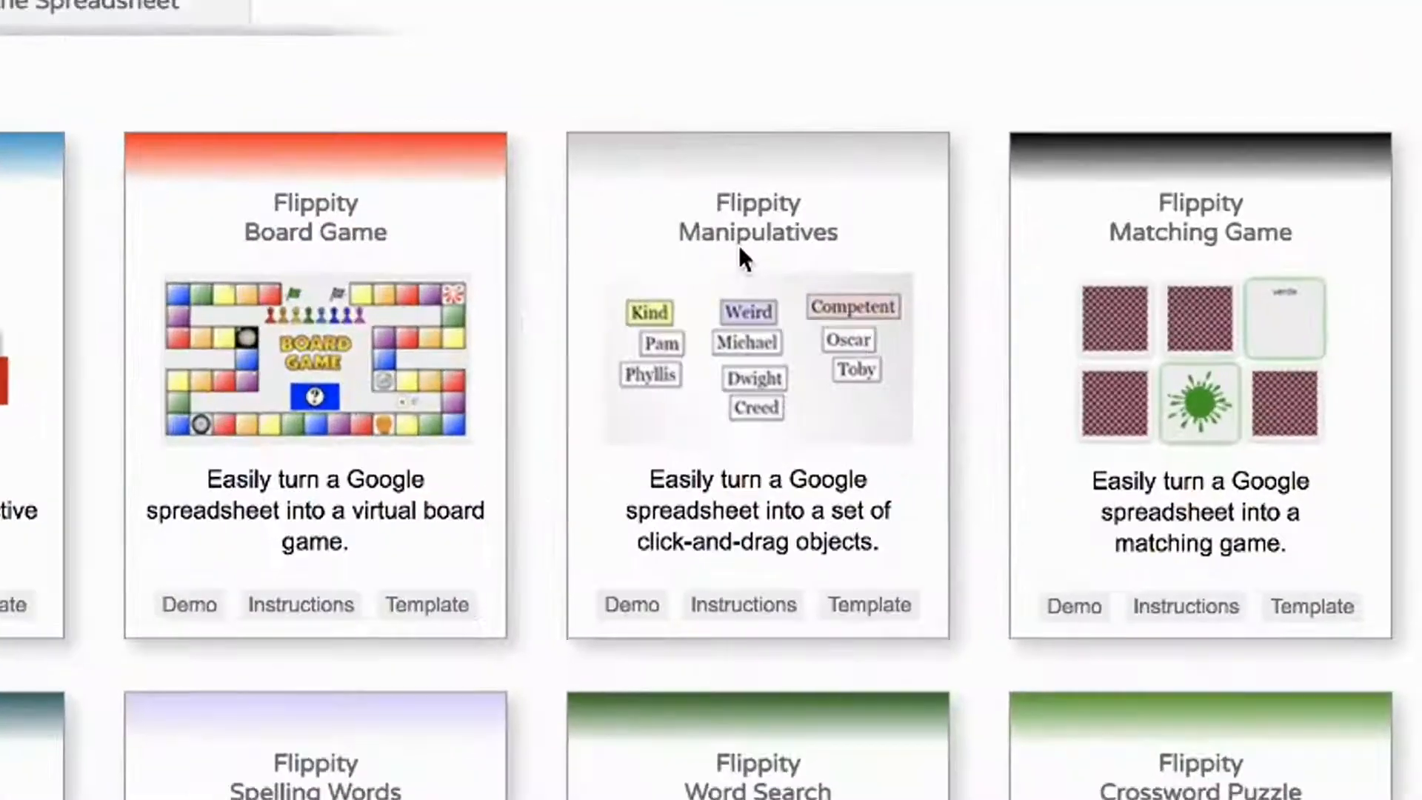
{"action": "left_click", "coordinate": [1148, 162]}
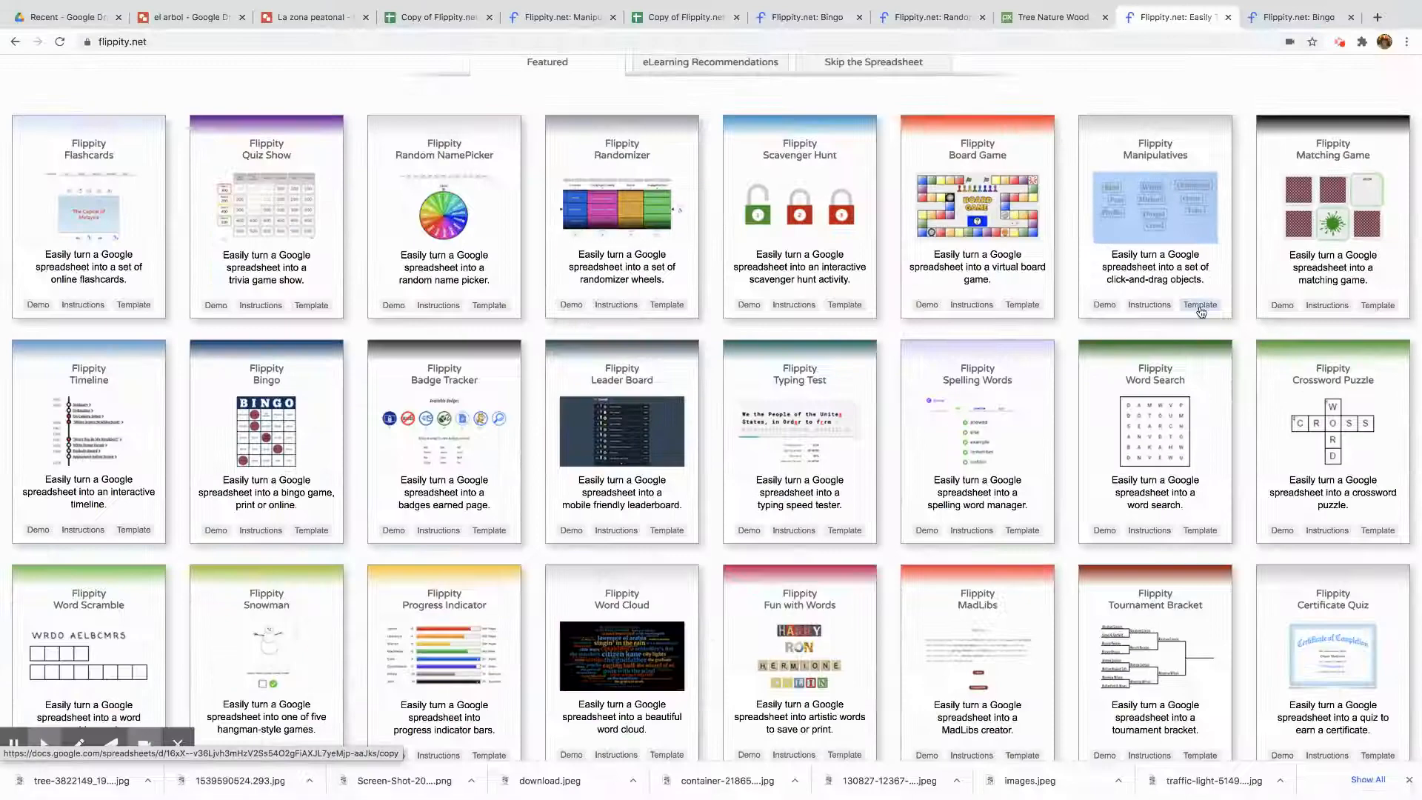
{"action": "left_click", "coordinate": [1200, 305]}
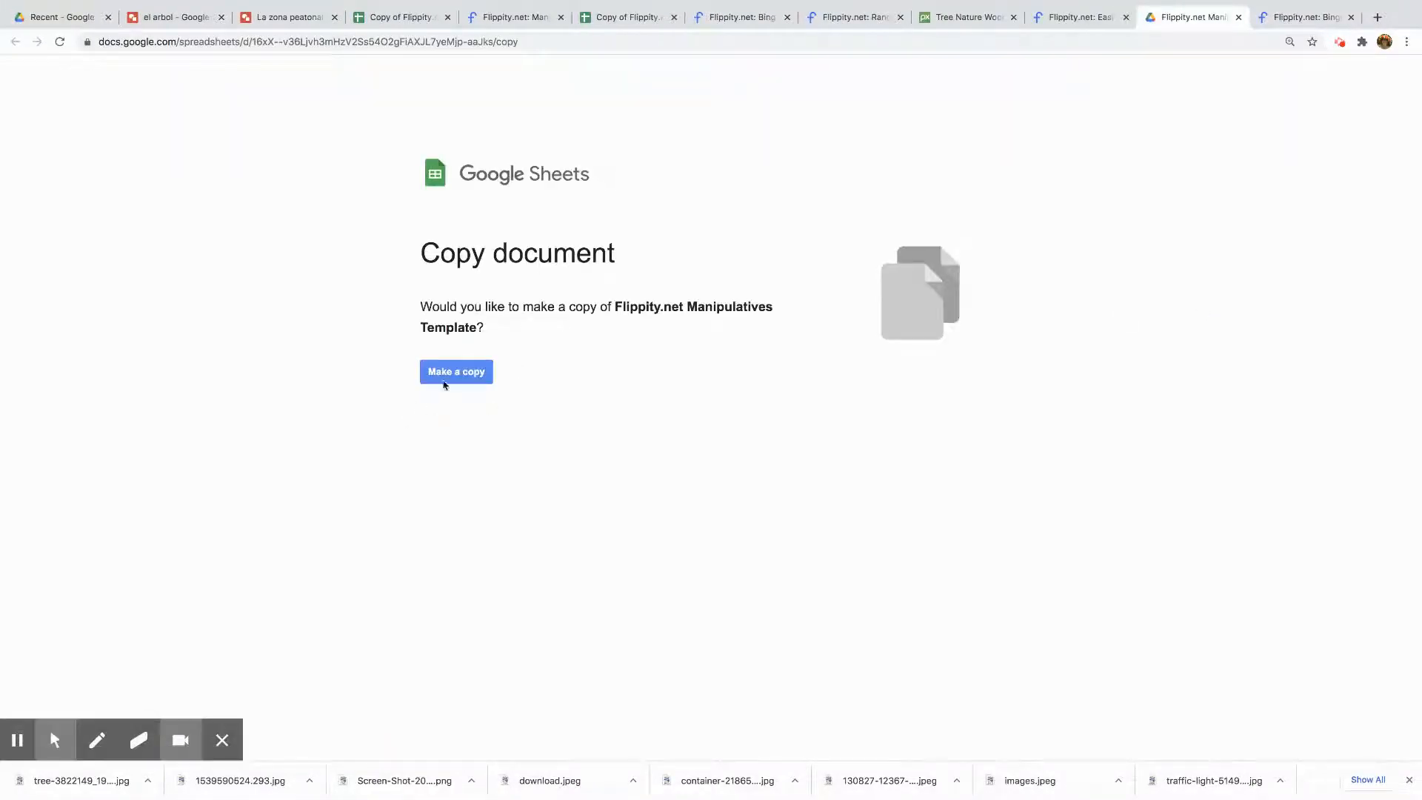
{"action": "left_click", "coordinate": [448, 380]}
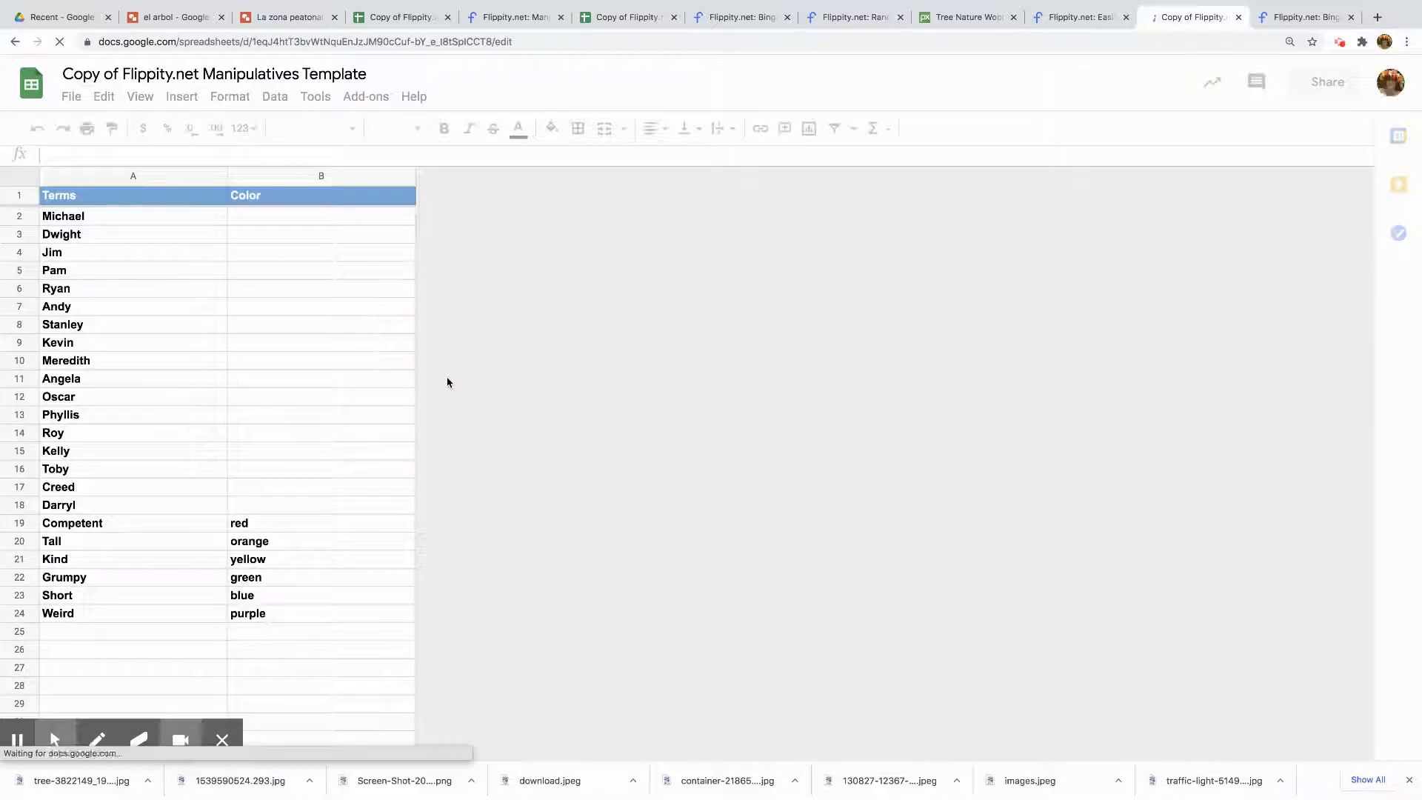
Replace the first term in cell A2 with 'Minha casa é'
{"action": "left_click", "coordinate": [103, 221]}
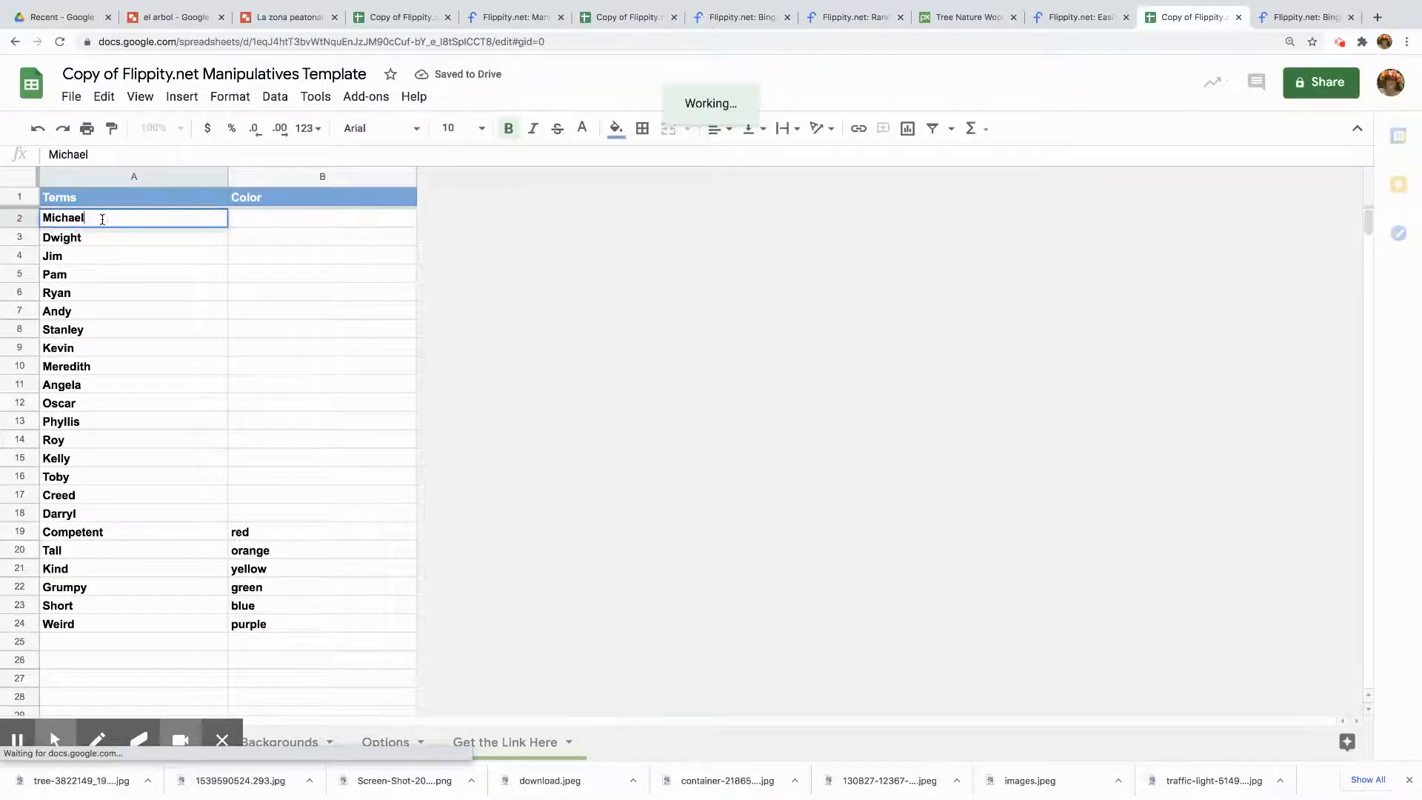
{"action": "key", "text": "BackSpace"}
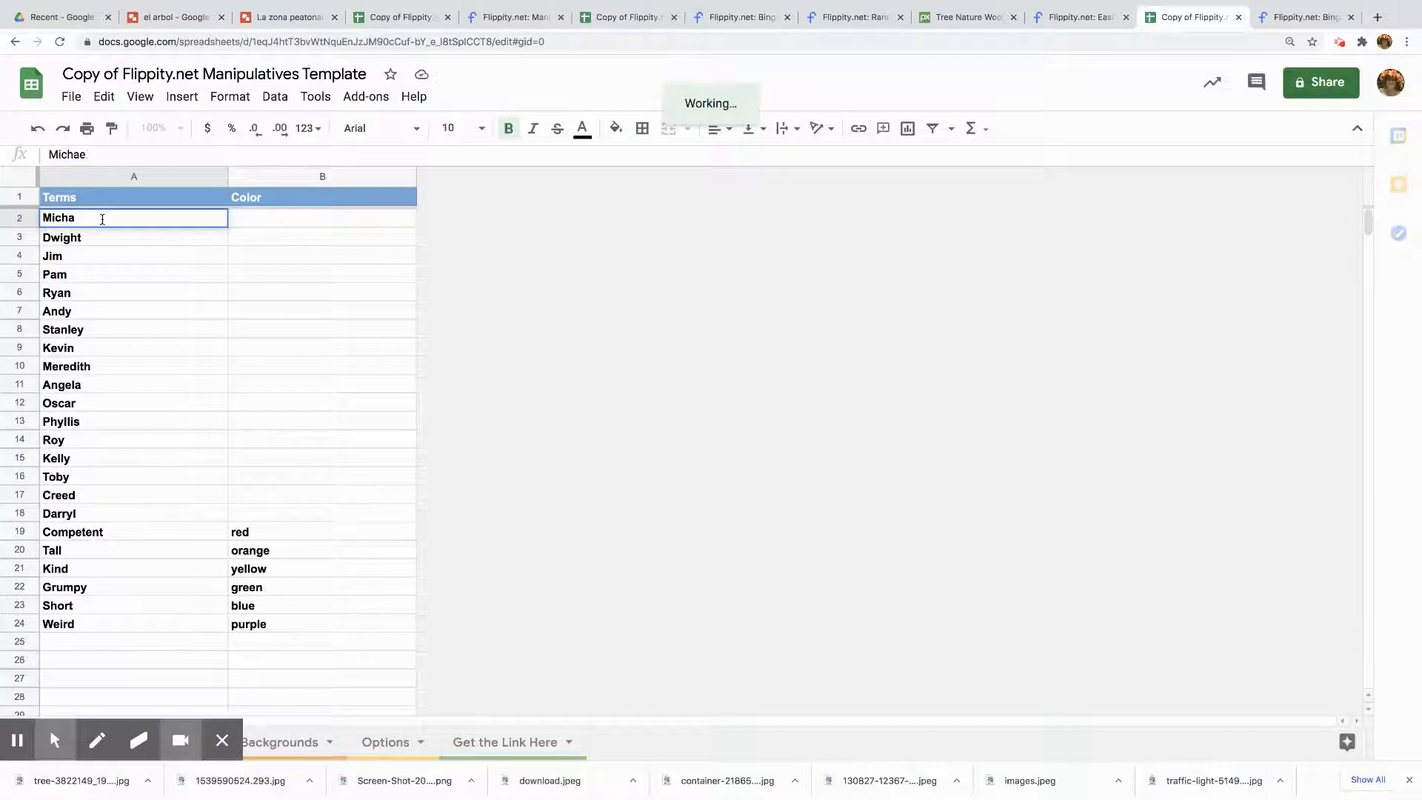
{"action": "key", "text": "BackSpace"}
{"action": "key", "text": "BackSpace"}
{"action": "key", "text": "BackSpace"}
{"action": "key", "text": "BackSpace"}
{"action": "key", "text": "BackSpace"}
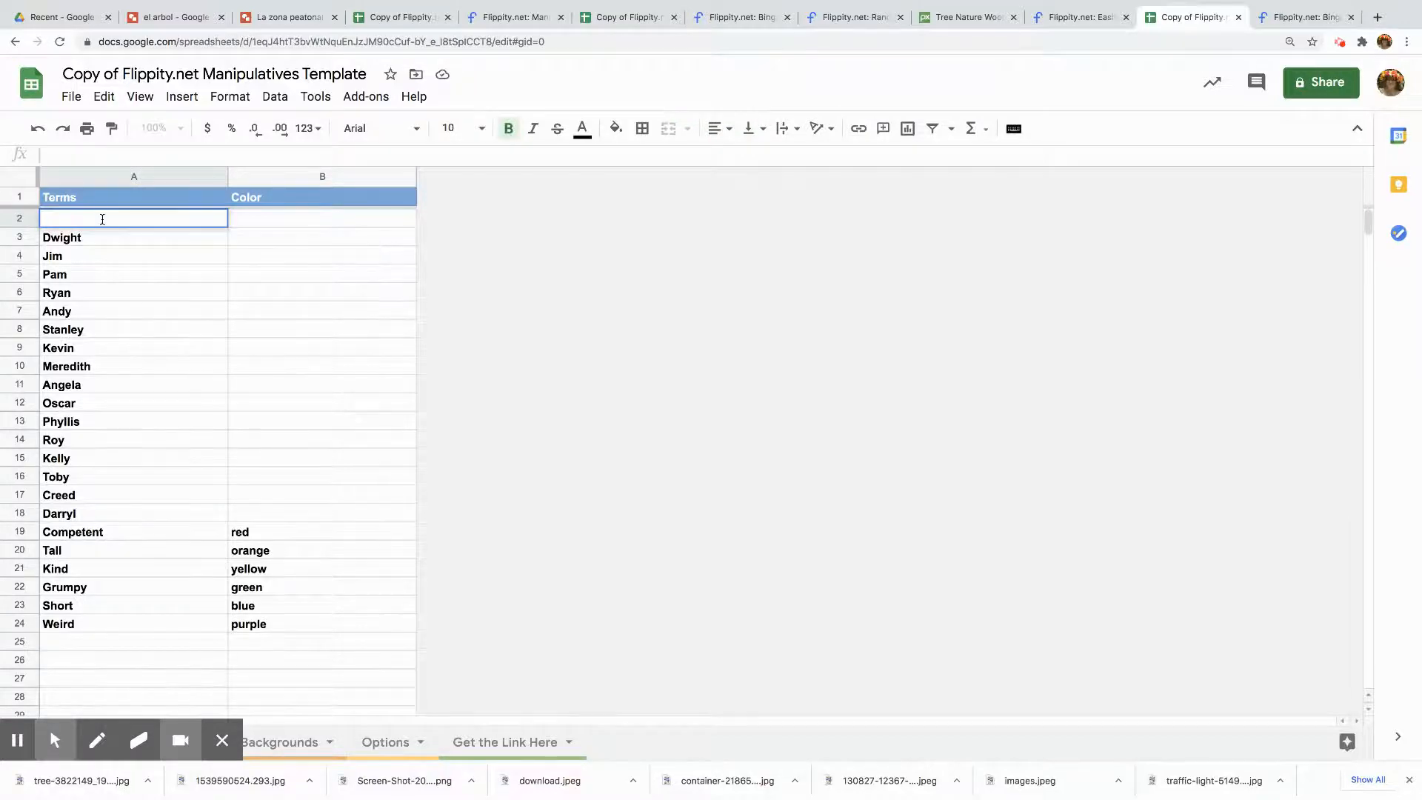
{"action": "type", "text": "inha casa é"}
Replace the term in cell A3 with 'grande'
{"action": "left_click", "coordinate": [87, 236]}
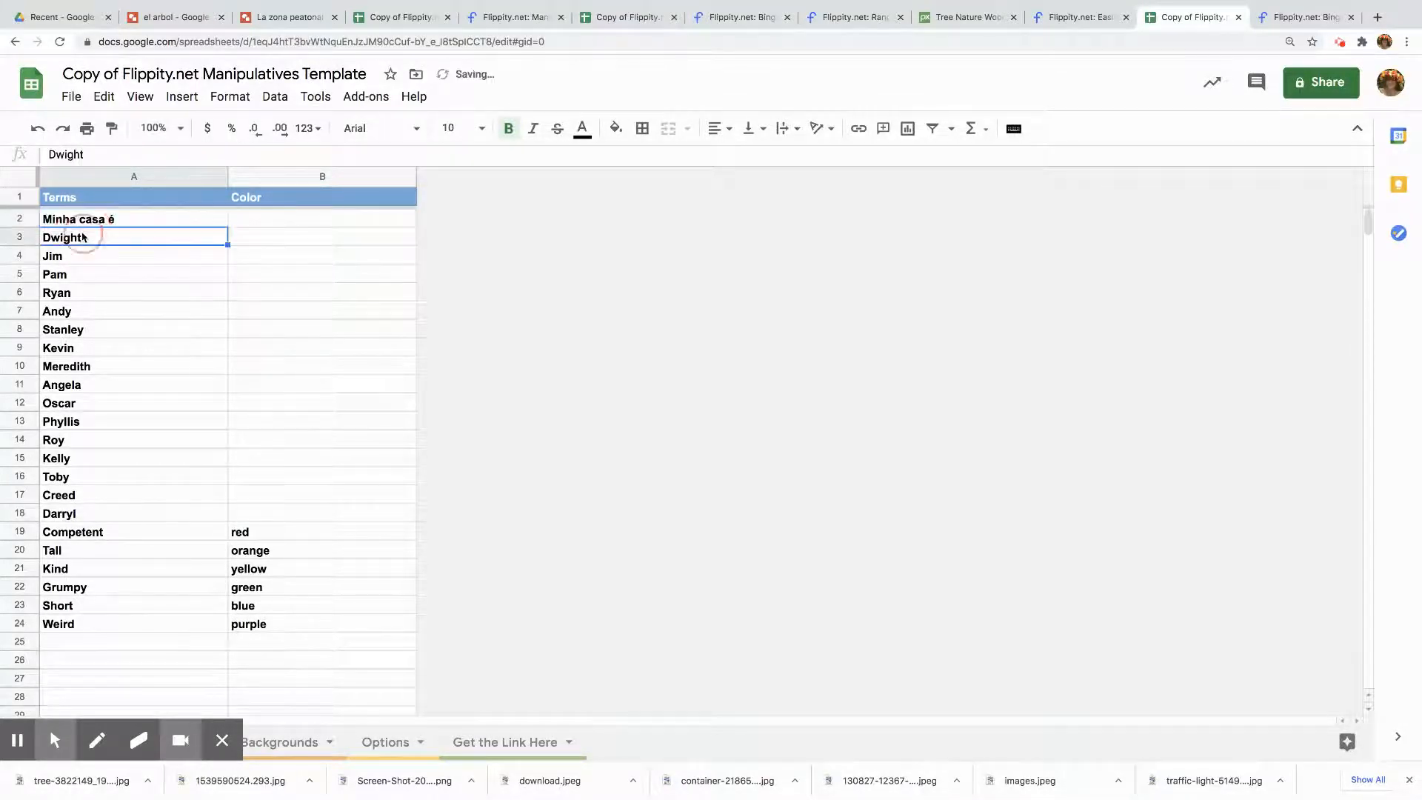
{"action": "double_click", "coordinate": [96, 236]}
{"action": "type", "text": "grande"}
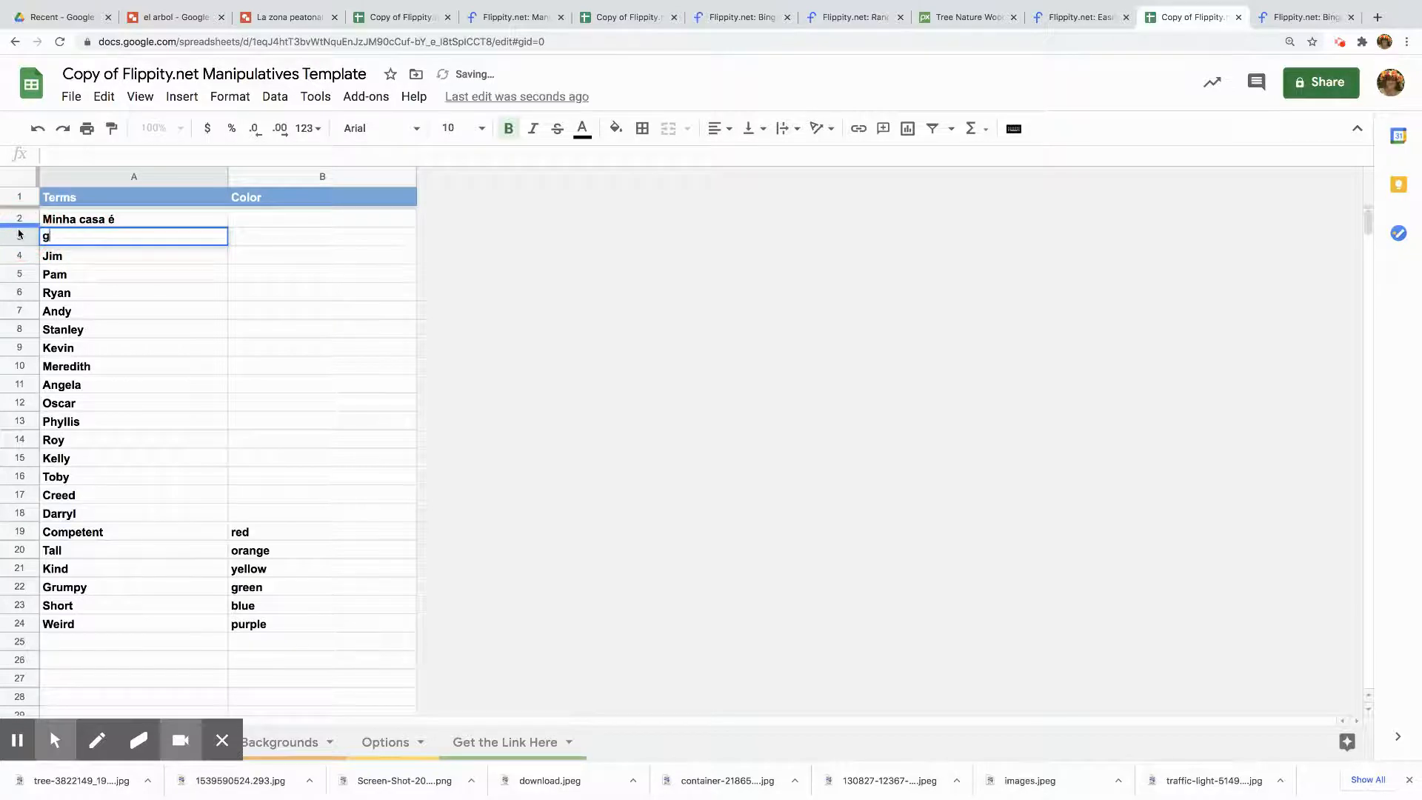
Replace the term in cell A4 with 'pequena'
{"action": "left_click", "coordinate": [103, 257]}
{"action": "double_click", "coordinate": [103, 257]}
{"action": "key", "text": "BackSpace"}
{"action": "key", "text": "BackSpace"}
{"action": "key", "text": "BackSpace"}
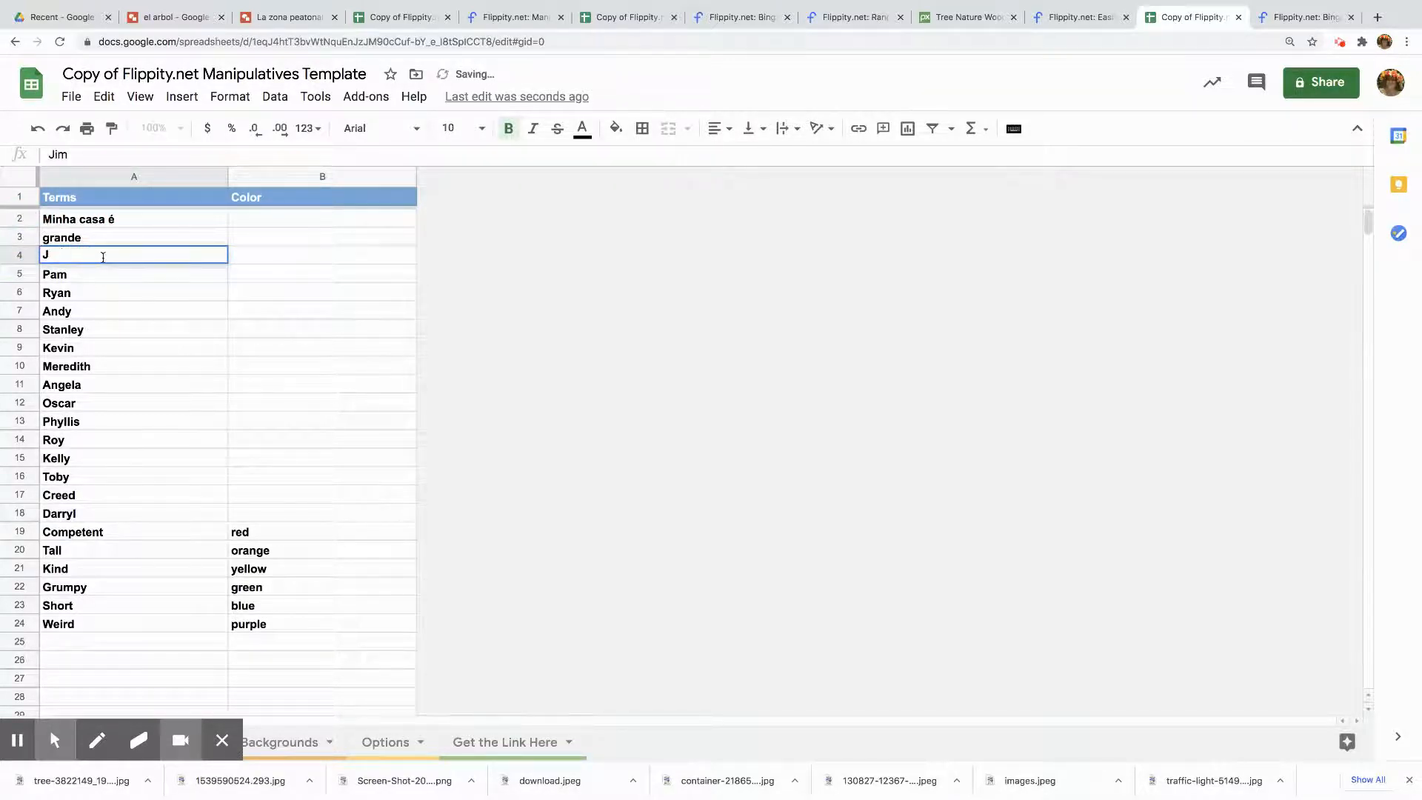
{"action": "type", "text": "pequena"}
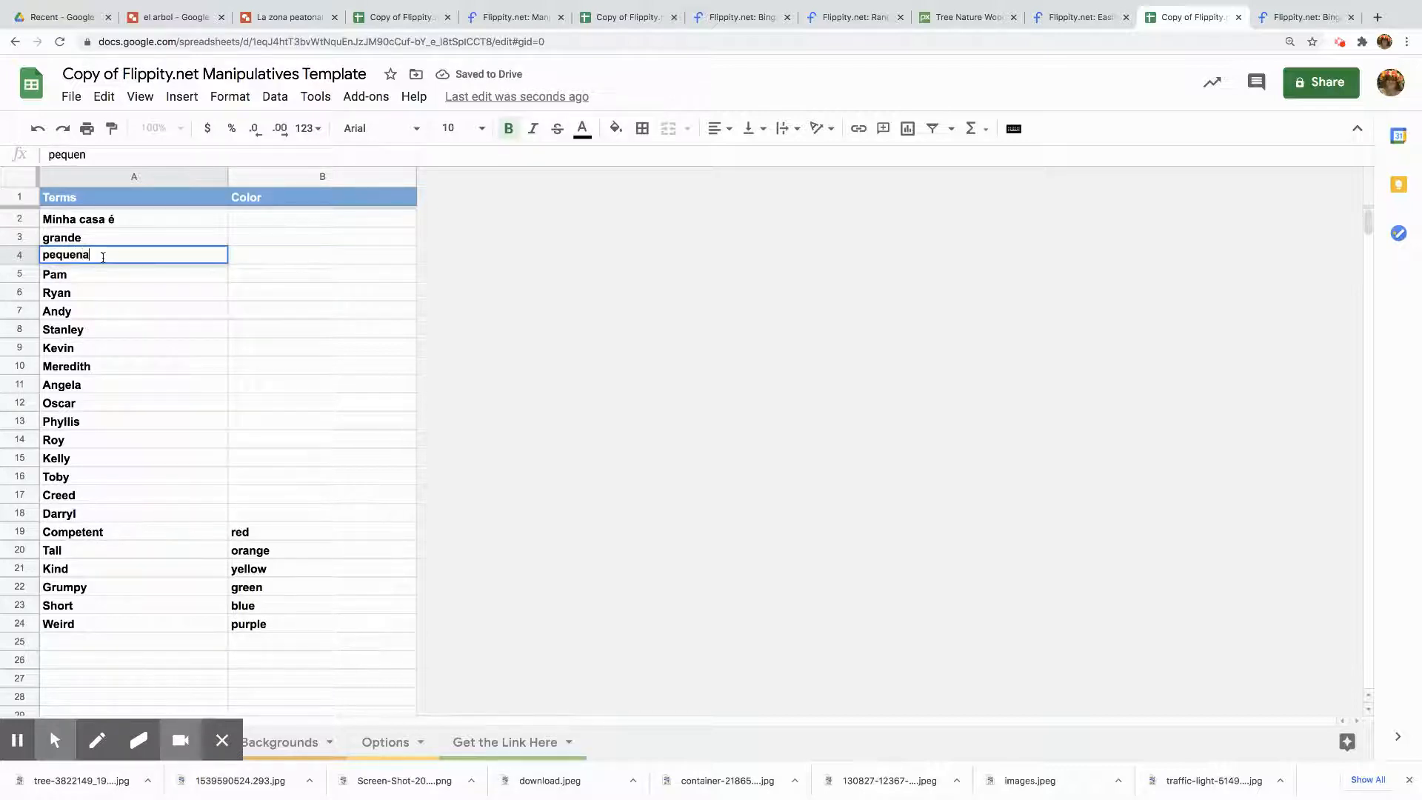
Replace the term in cell A5 with 'de'
{"action": "left_click", "coordinate": [86, 273]}
{"action": "double_click", "coordinate": [86, 274]}
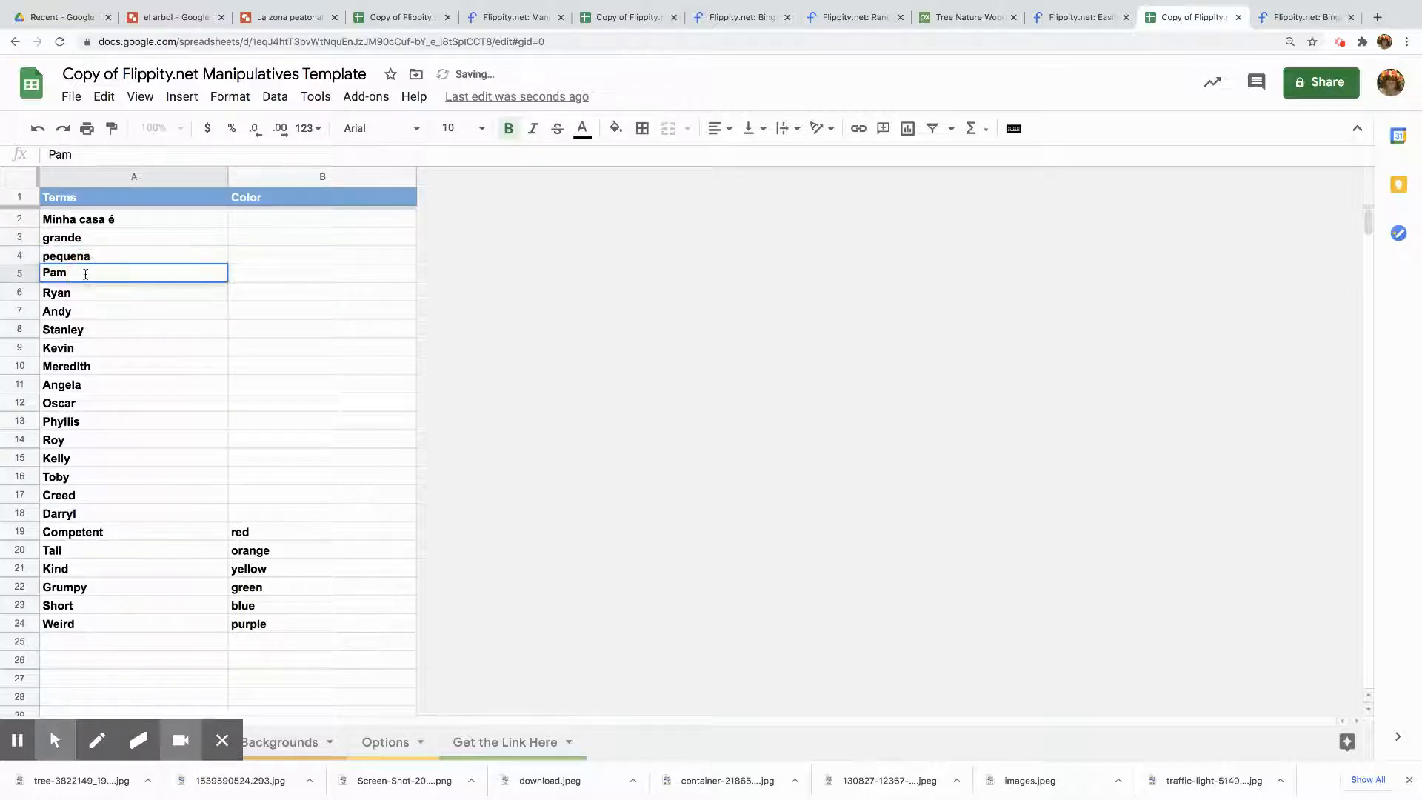
{"action": "key", "text": "BackSpace"}
{"action": "key", "text": "BackSpace"}
{"action": "key", "text": "BackSpace"}
{"action": "type", "text": "de"}
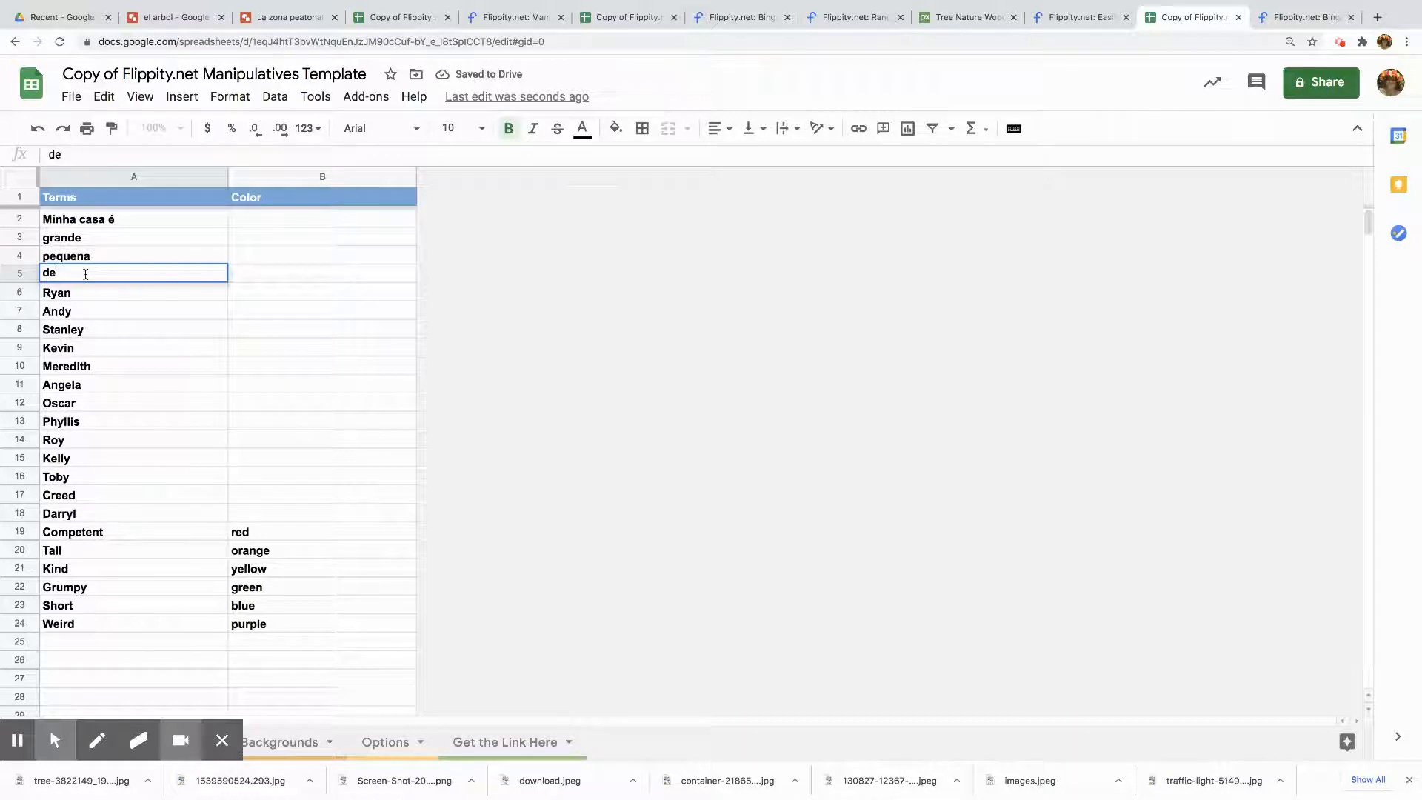
{"action": "type", "text": " tamanh"}
{"action": "type", "text": "a"}
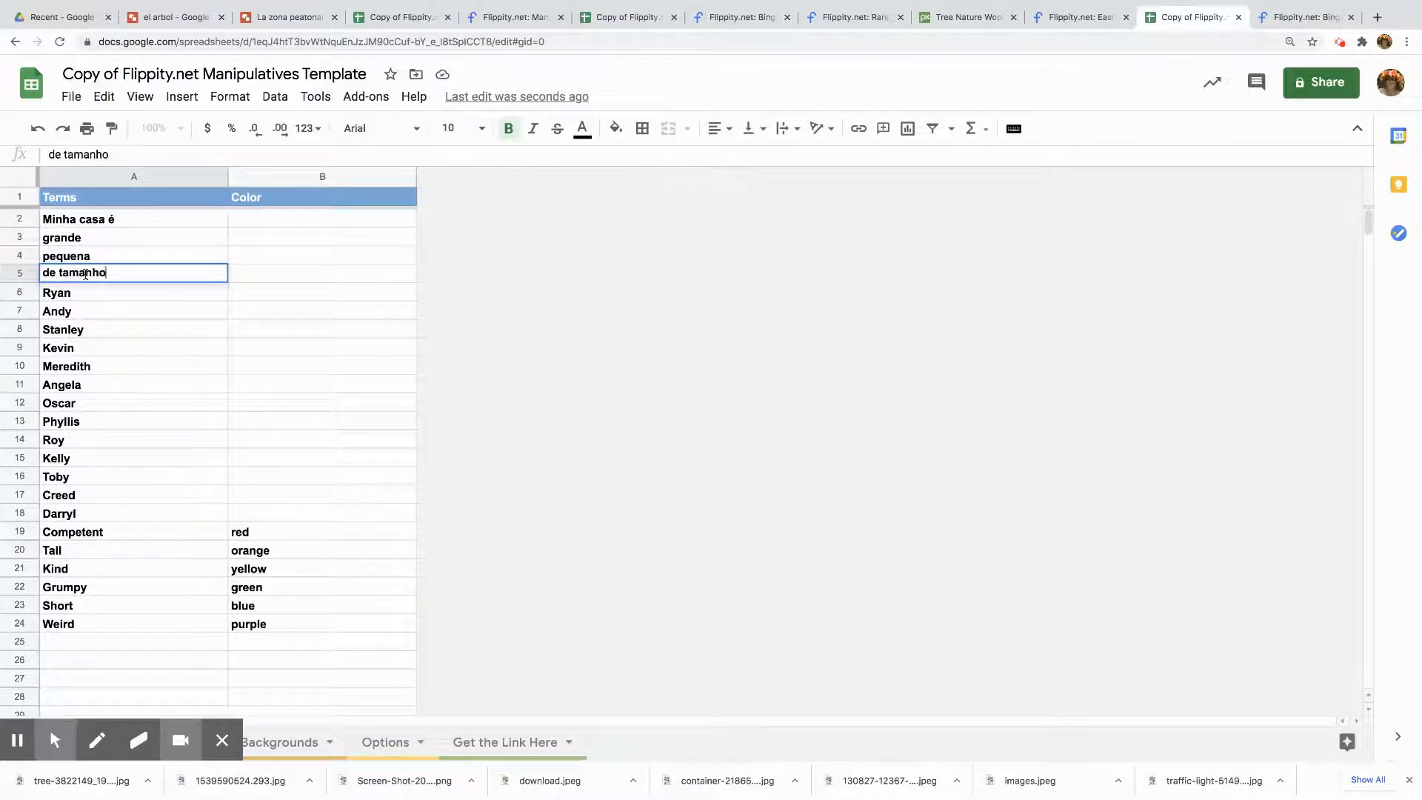
{"action": "type", "text": " médio"}
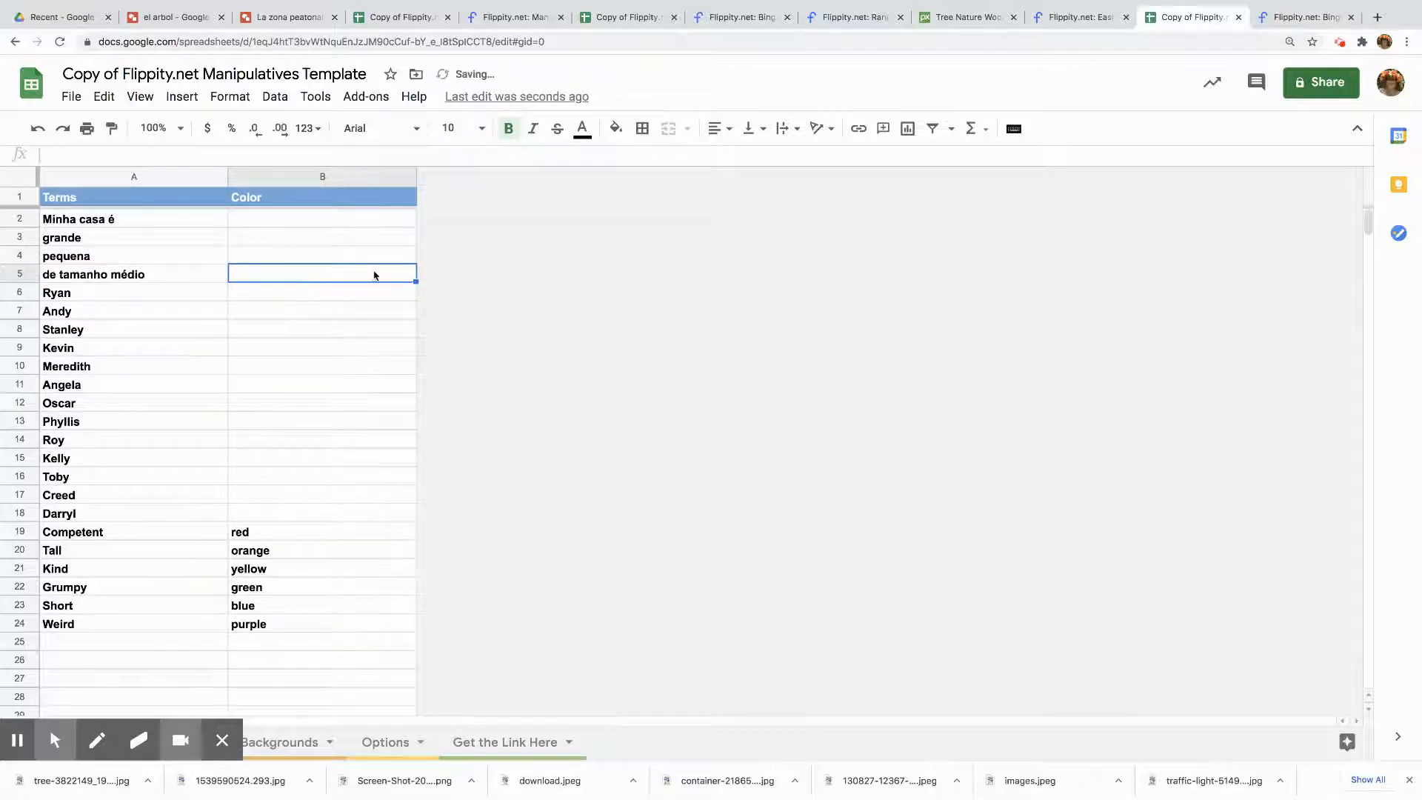
Enter the colors yellow, green, pink and blue for the four terms in cells B2 to B5
{"action": "left_click", "coordinate": [277, 220]}
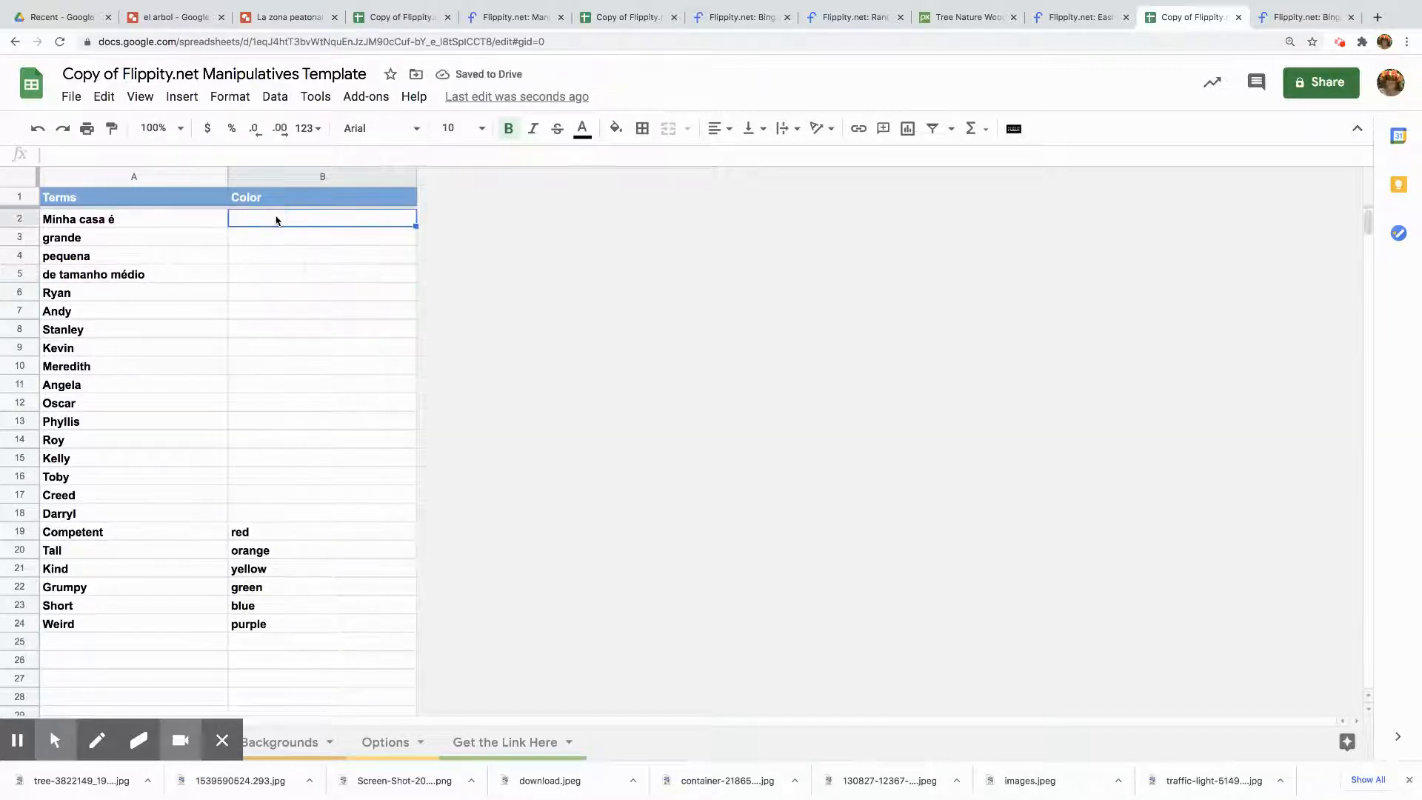
{"action": "double_click", "coordinate": [277, 219]}
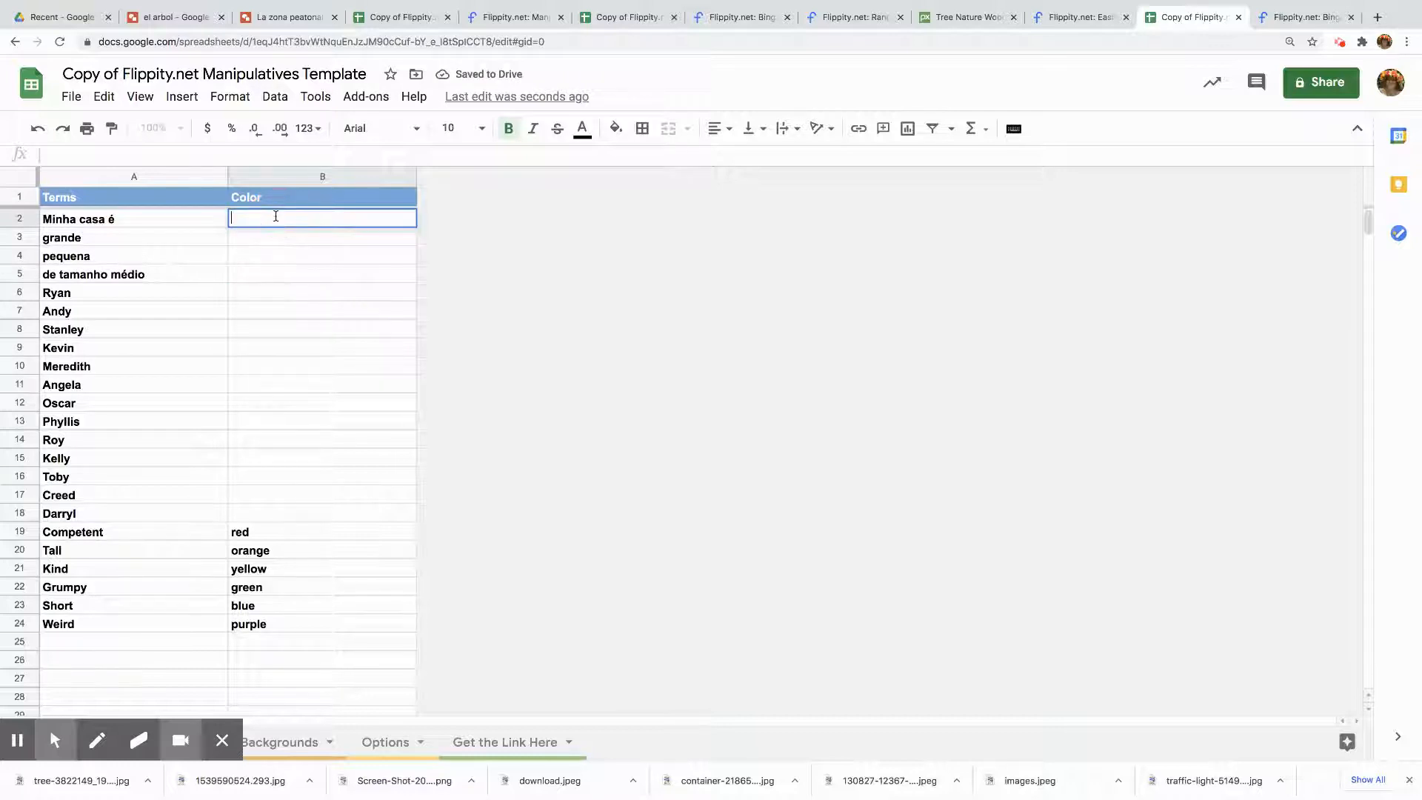
{"action": "type", "text": "yellow"}
{"action": "key", "text": "Return"}
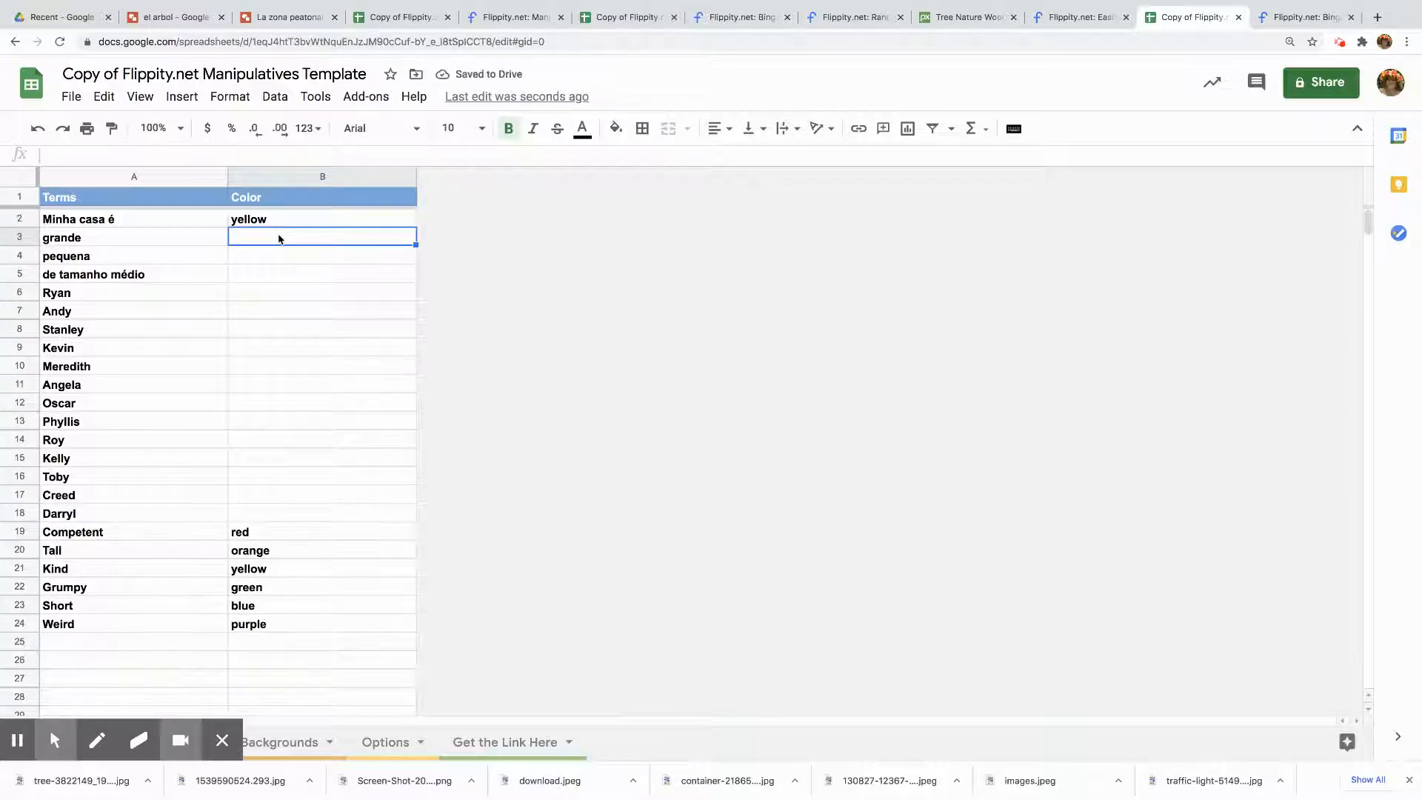
{"action": "type", "text": "green"}
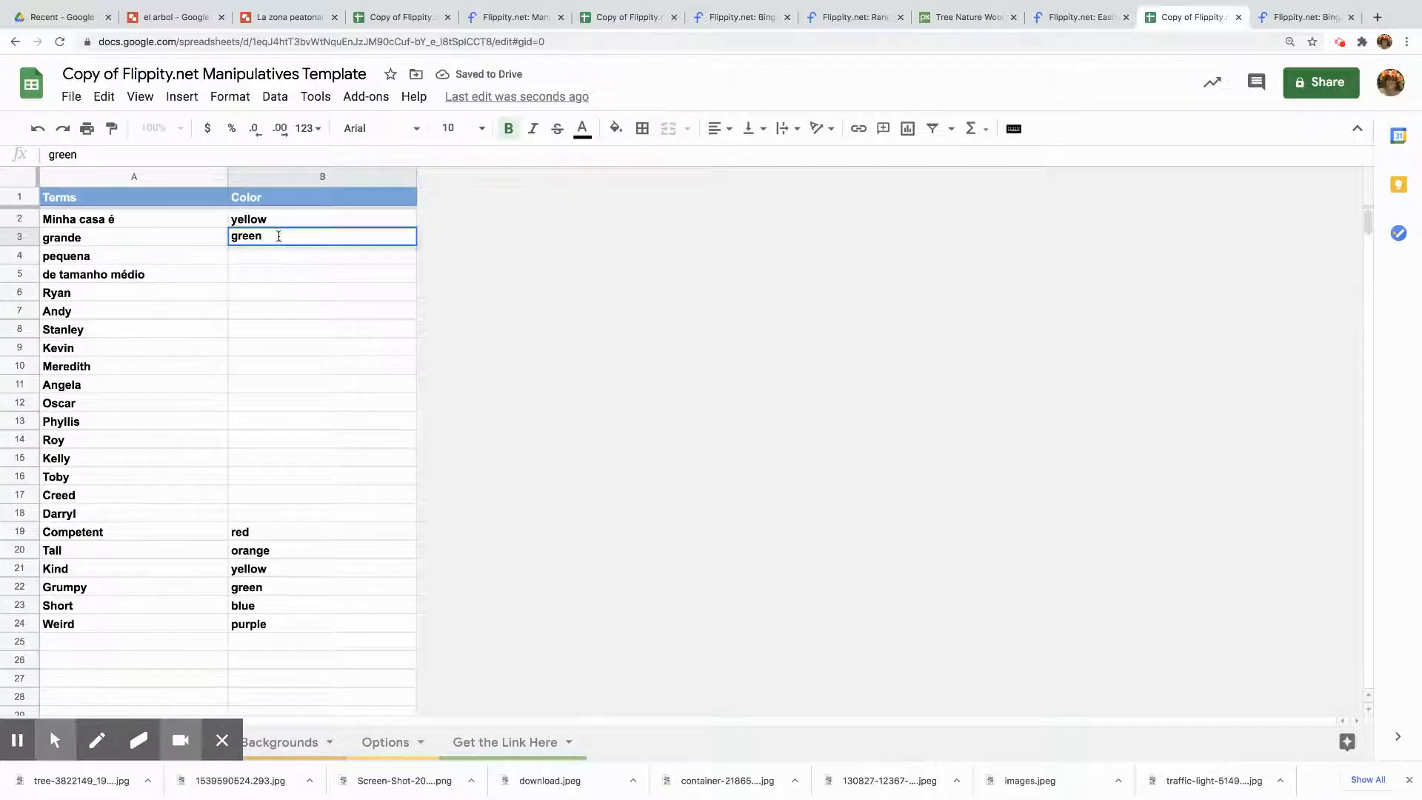
{"action": "left_click", "coordinate": [283, 264]}
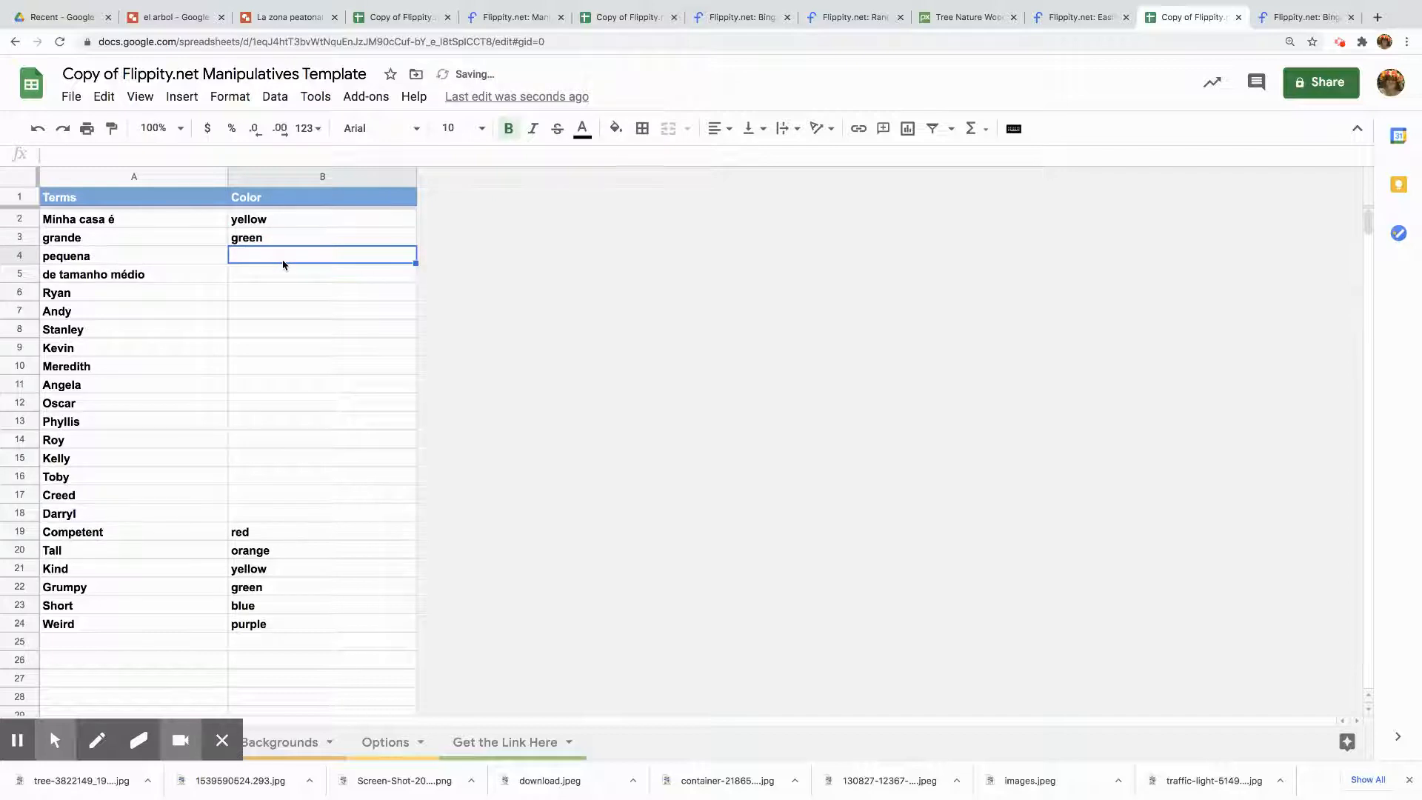
{"action": "type", "text": "pink"}
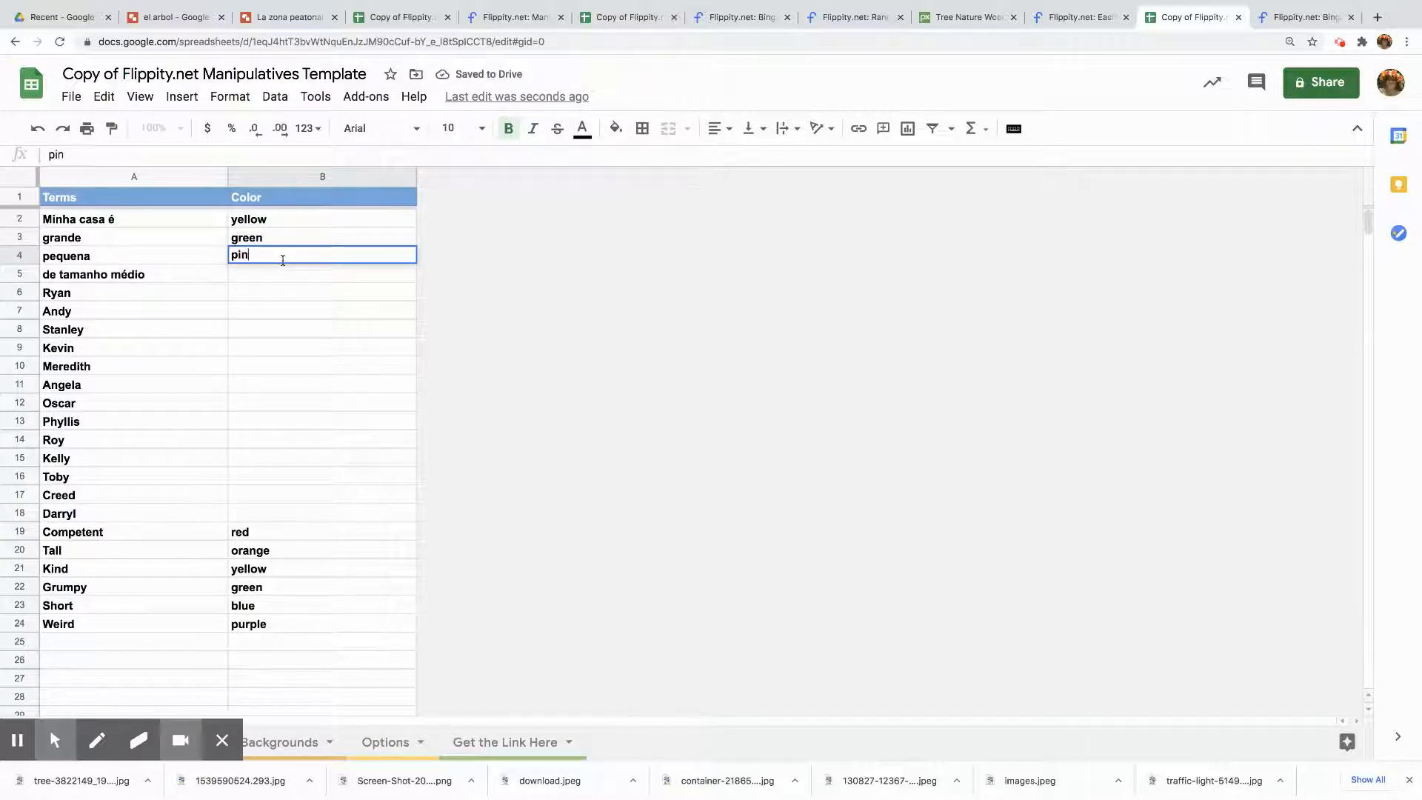
{"action": "left_click", "coordinate": [294, 279]}
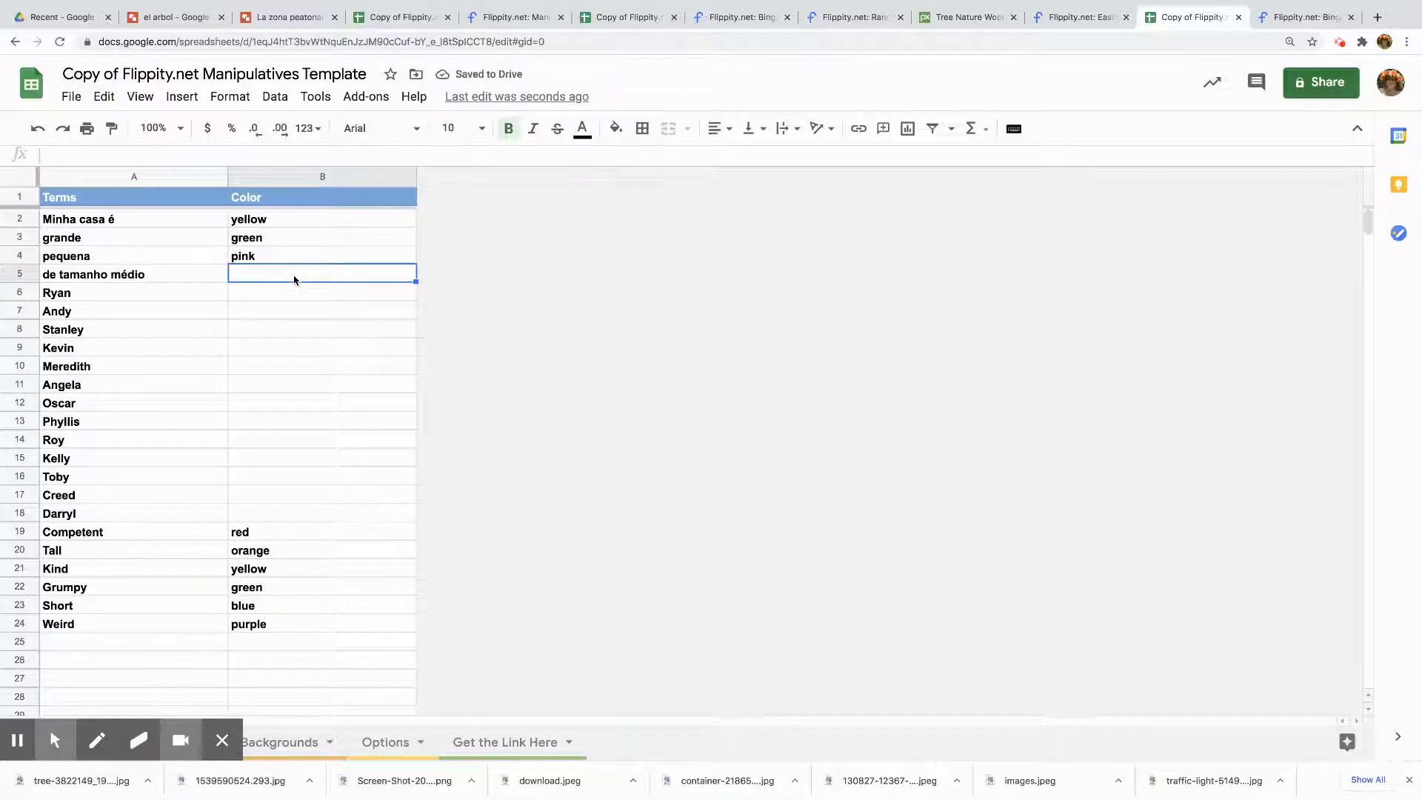
{"action": "type", "text": "blue"}
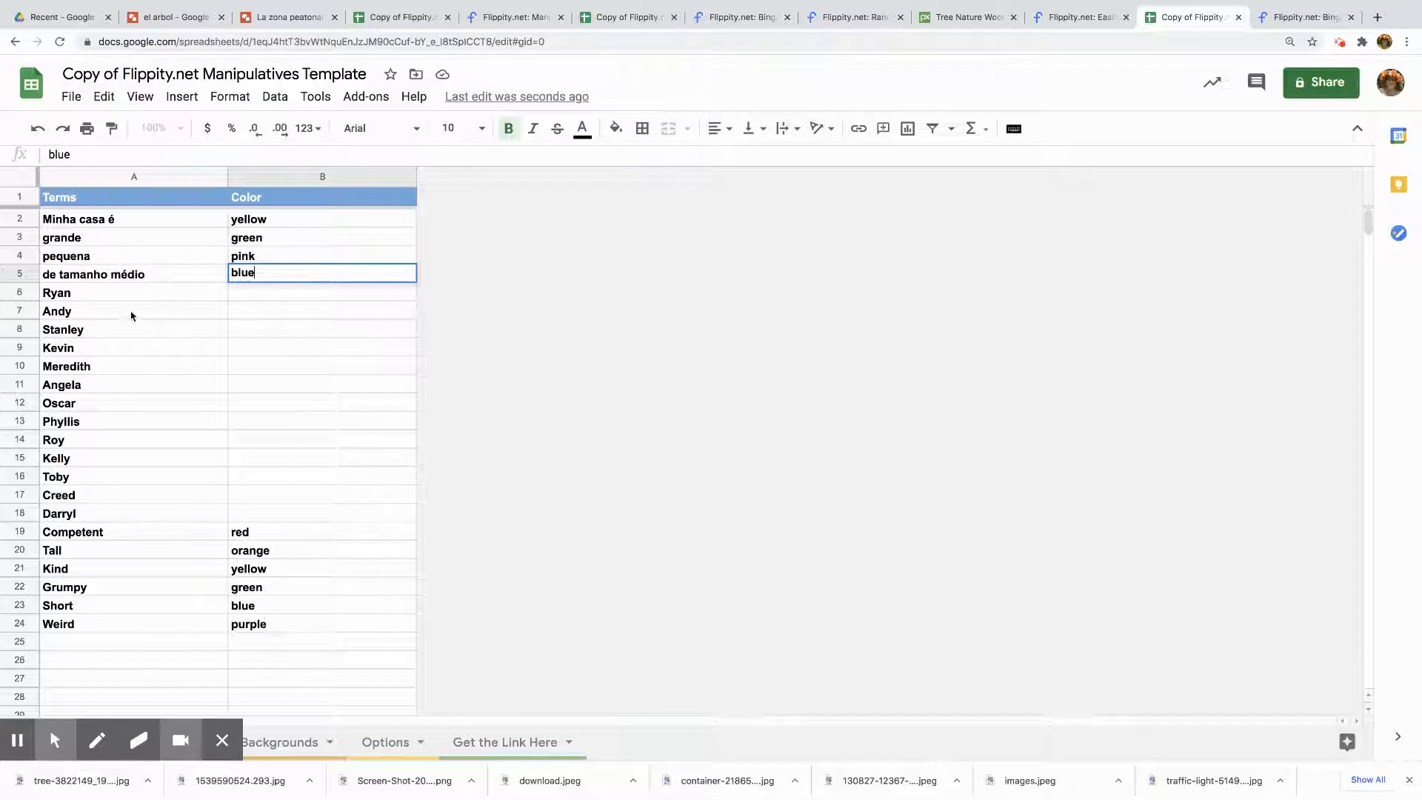
Clear the leftover template terms in A6:A24 and their colors in B19:B24
{"action": "left_click_drag", "start_coordinate": [143, 296], "coordinate": [106, 627]}
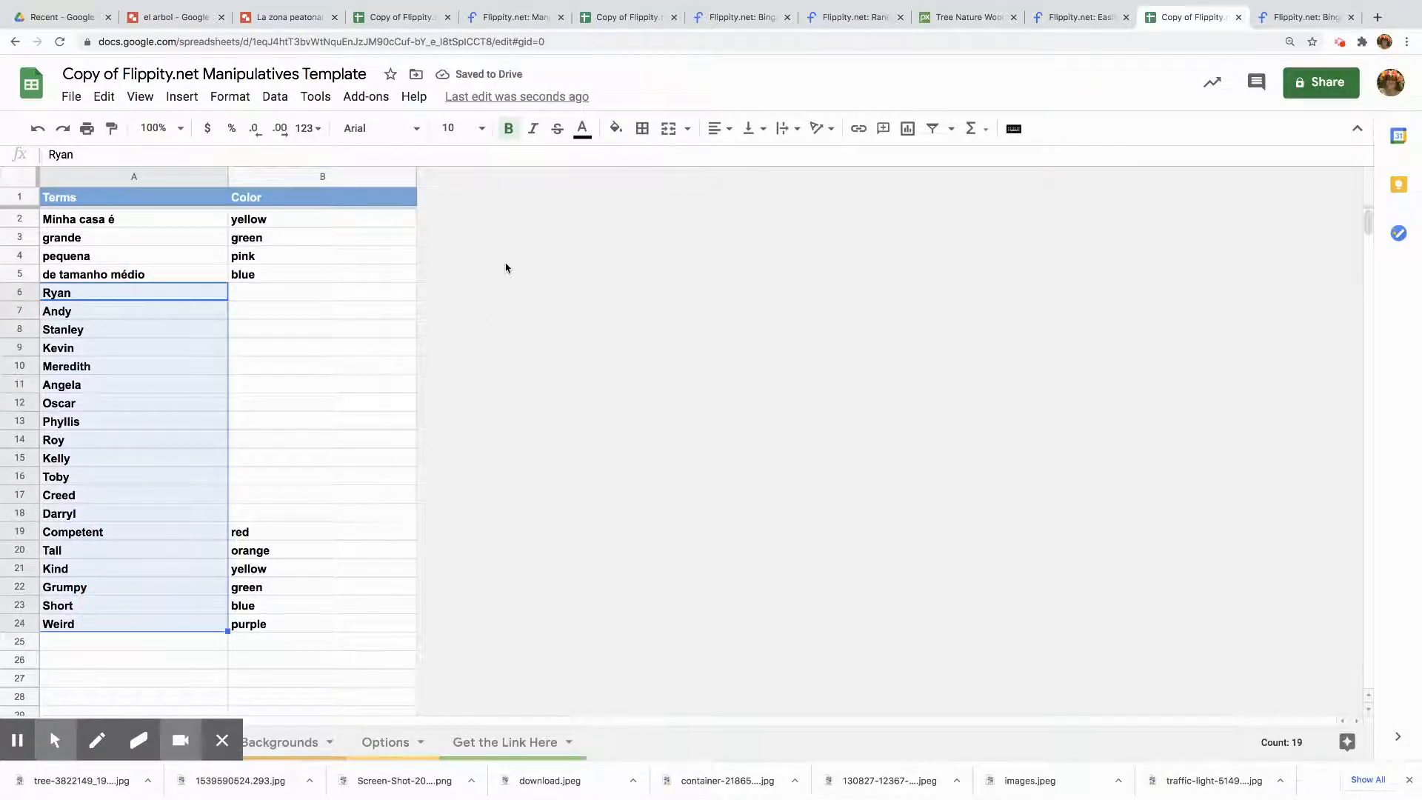
{"action": "key", "text": "Delete"}
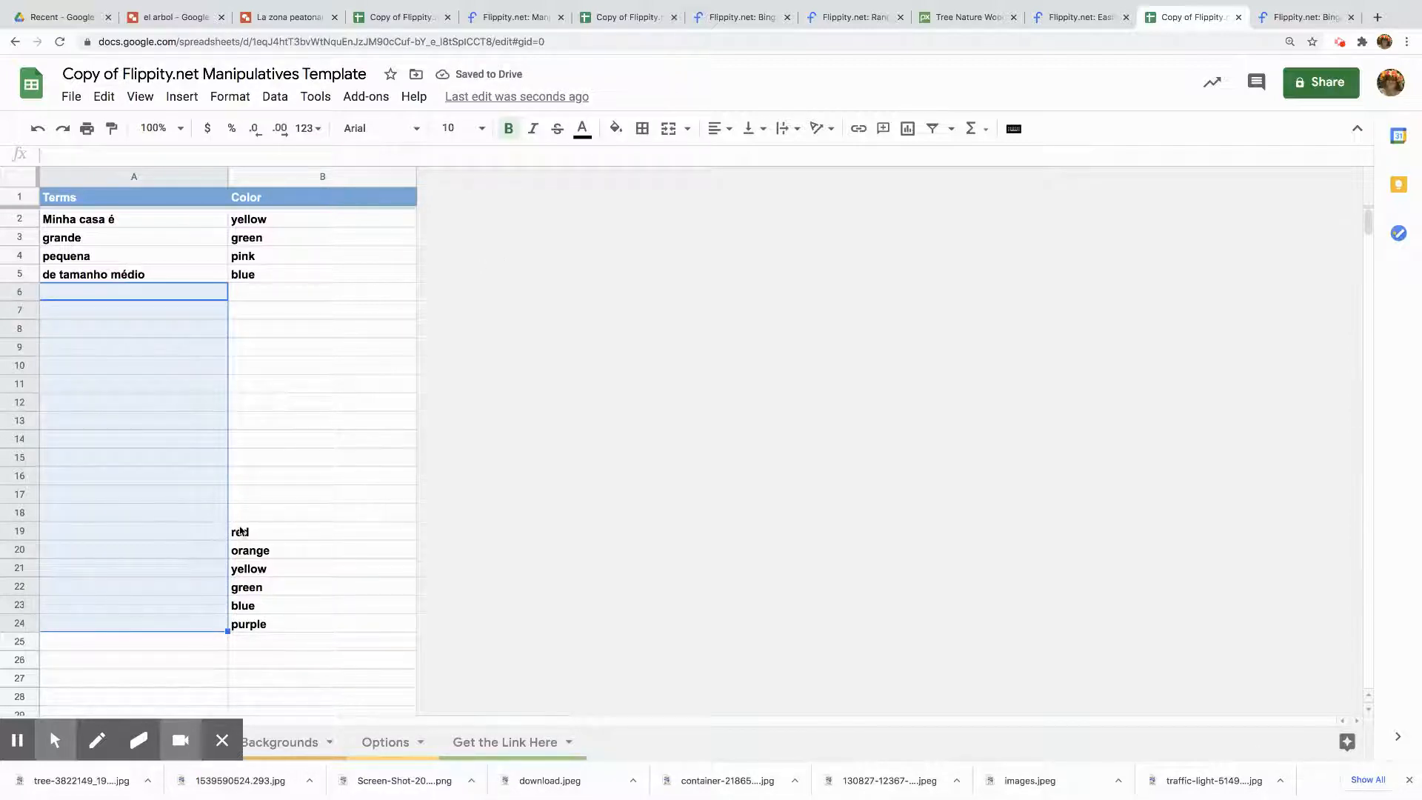
{"action": "left_click_drag", "start_coordinate": [241, 535], "coordinate": [254, 619]}
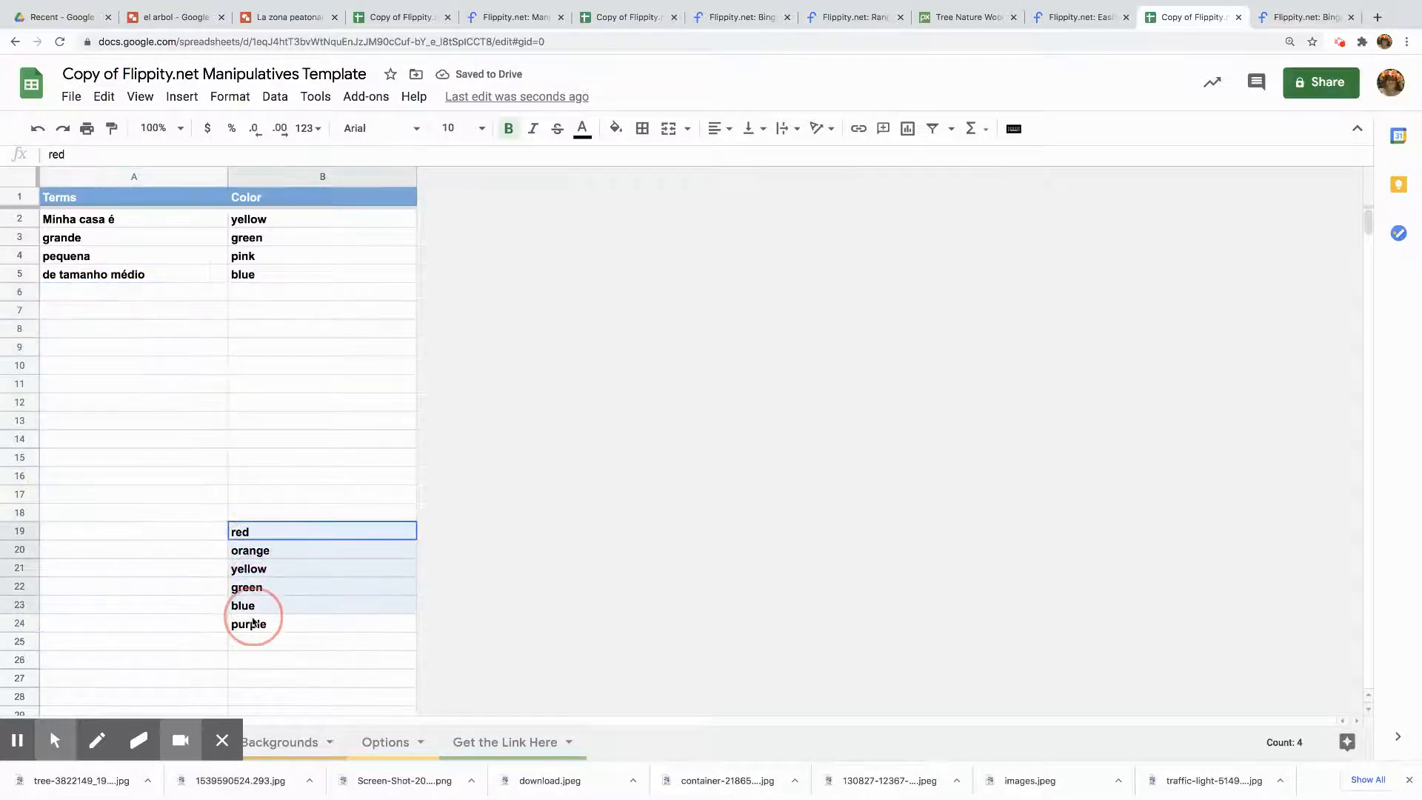
{"action": "left_click", "coordinate": [255, 628]}
{"action": "left_click_drag", "start_coordinate": [267, 529], "coordinate": [278, 625]}
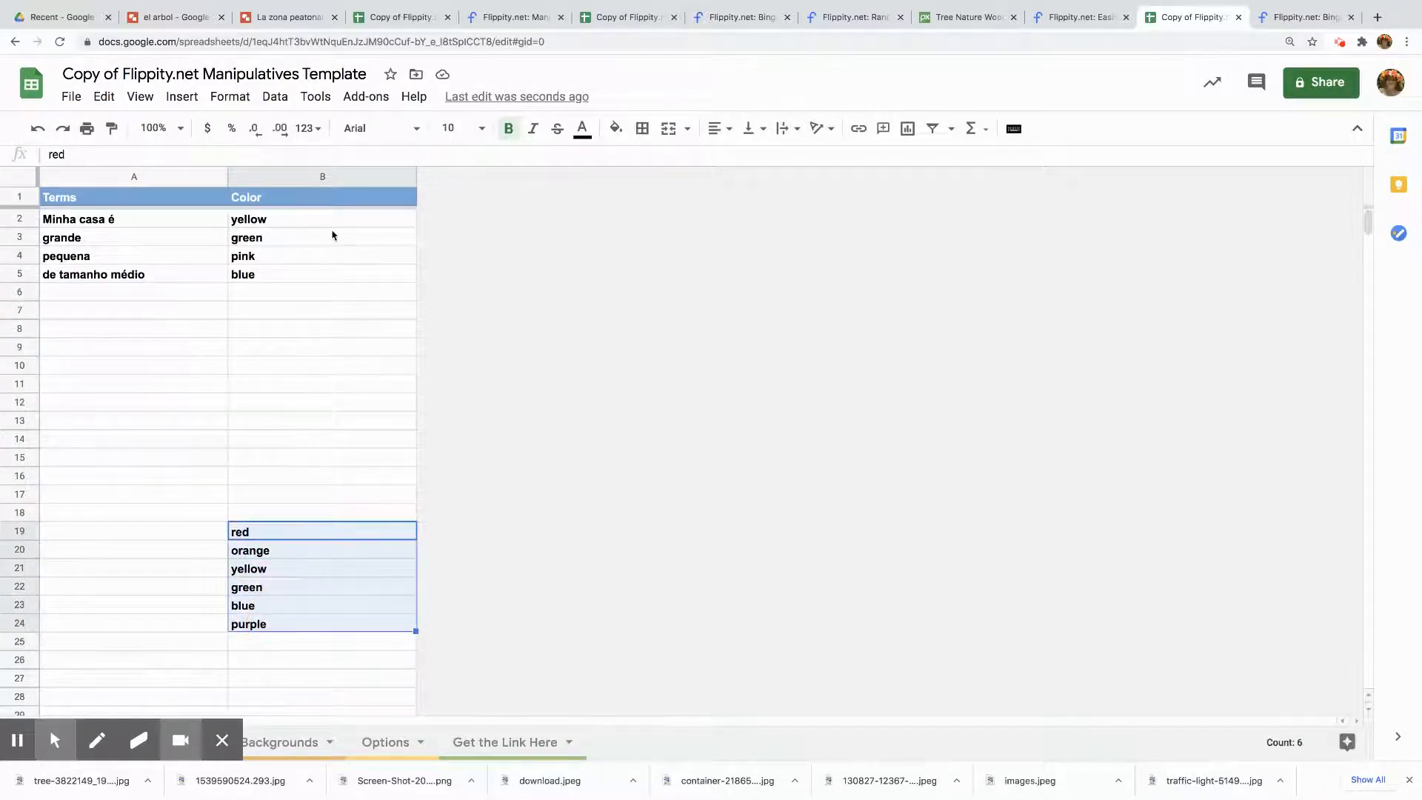
{"action": "key", "text": "Delete"}
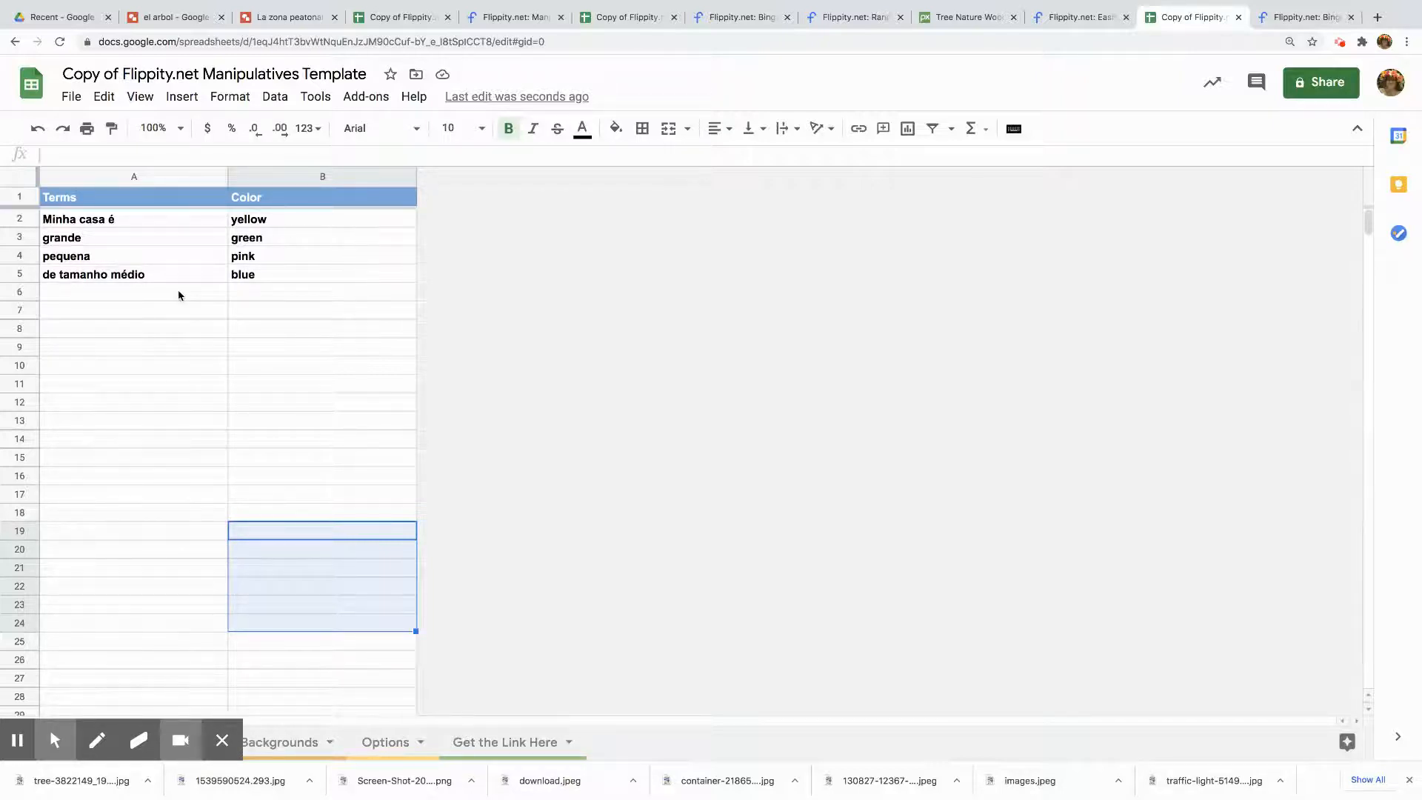
Check the template's sheets, then publish the whole spreadsheet to the web as a web page
{"action": "left_click", "coordinate": [274, 743]}
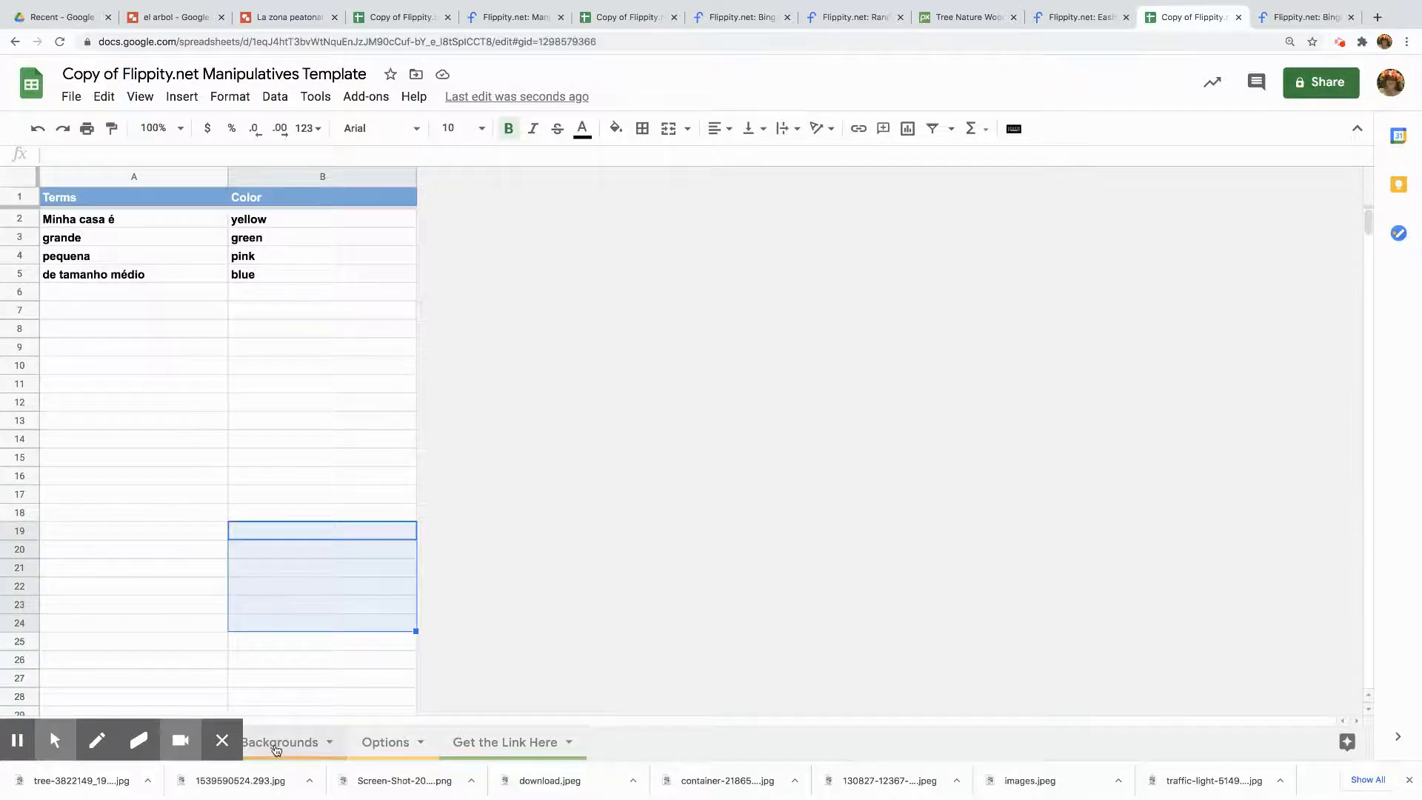
{"action": "left_click", "coordinate": [381, 743]}
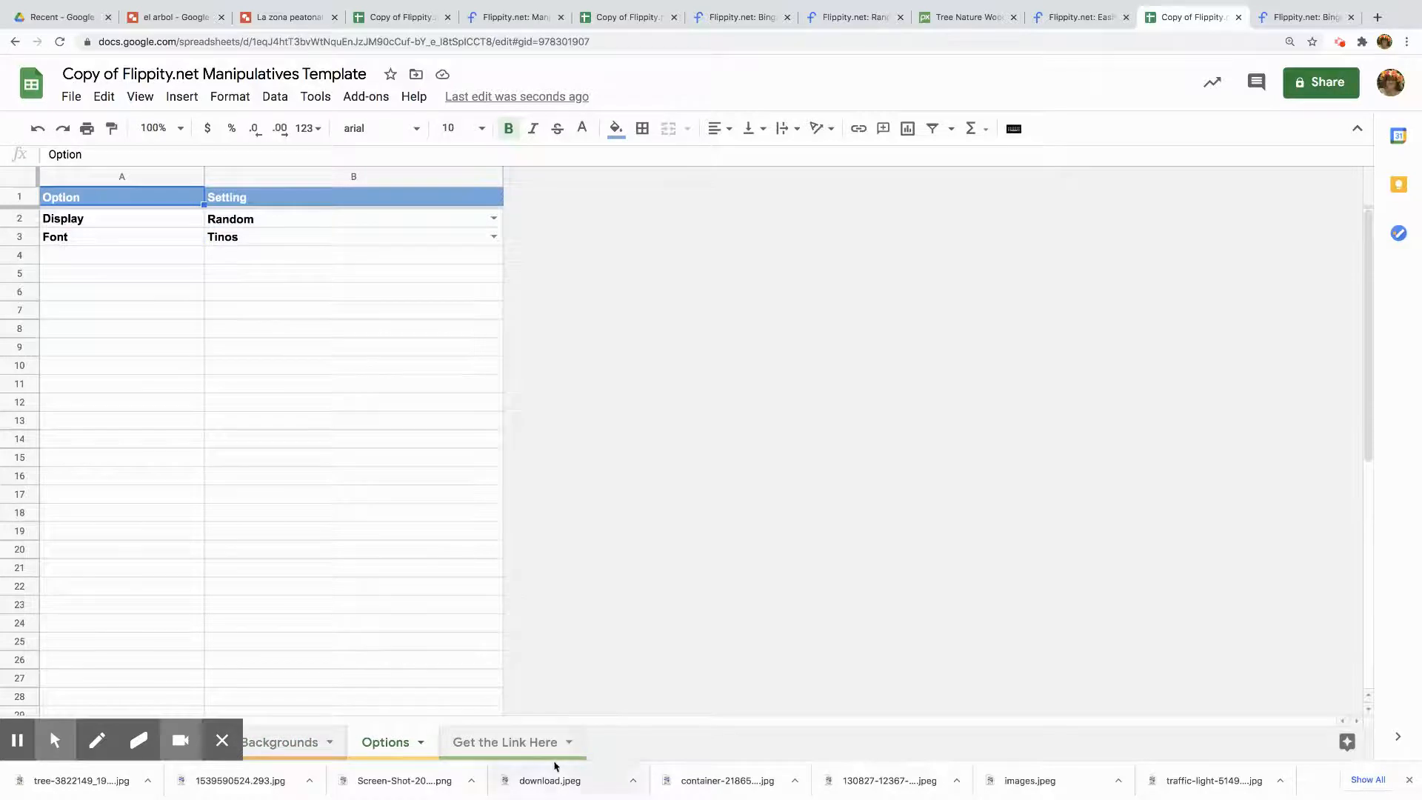
{"action": "left_click", "coordinate": [523, 749]}
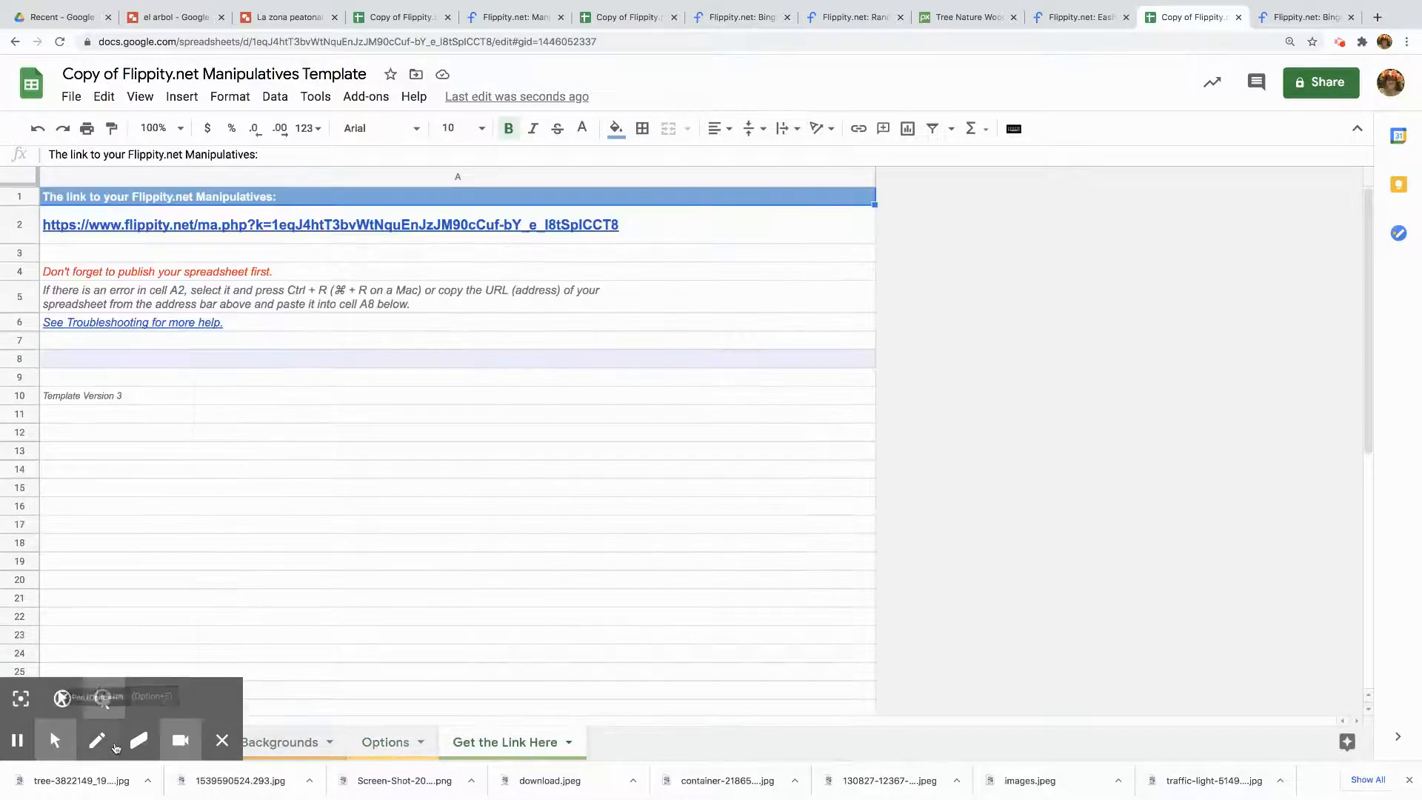
{"action": "left_click", "coordinate": [69, 96]}
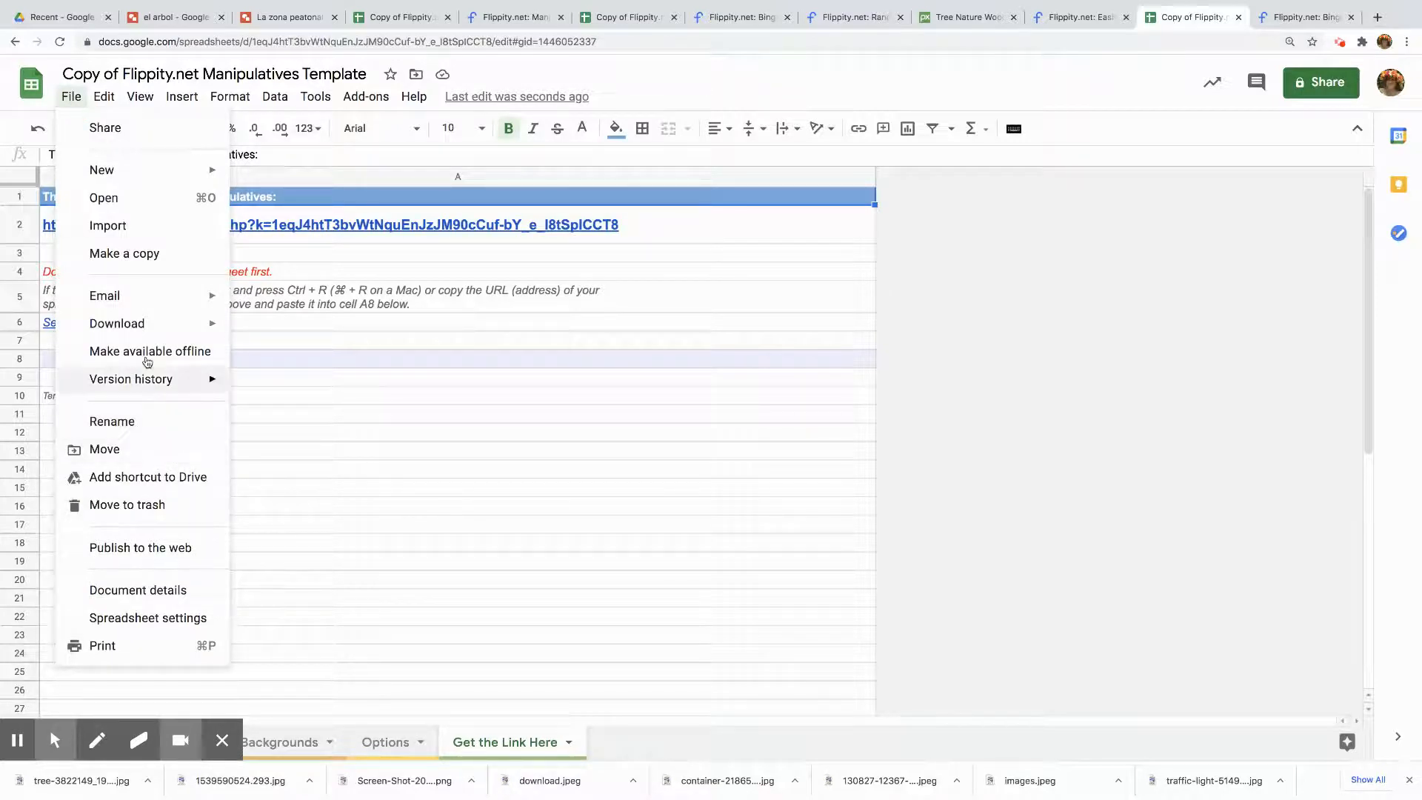
{"action": "left_click", "coordinate": [170, 548]}
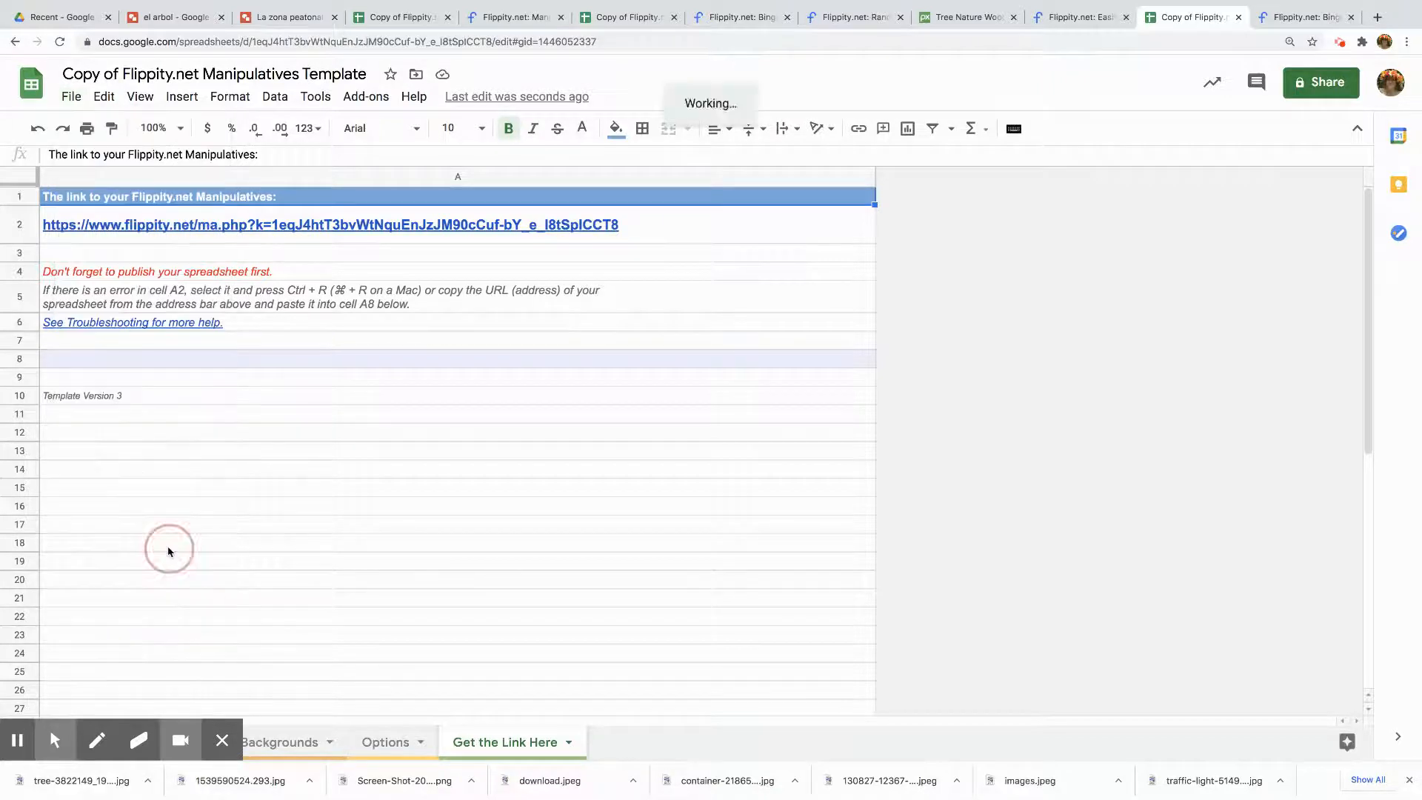
{"action": "left_click", "coordinate": [555, 480]}
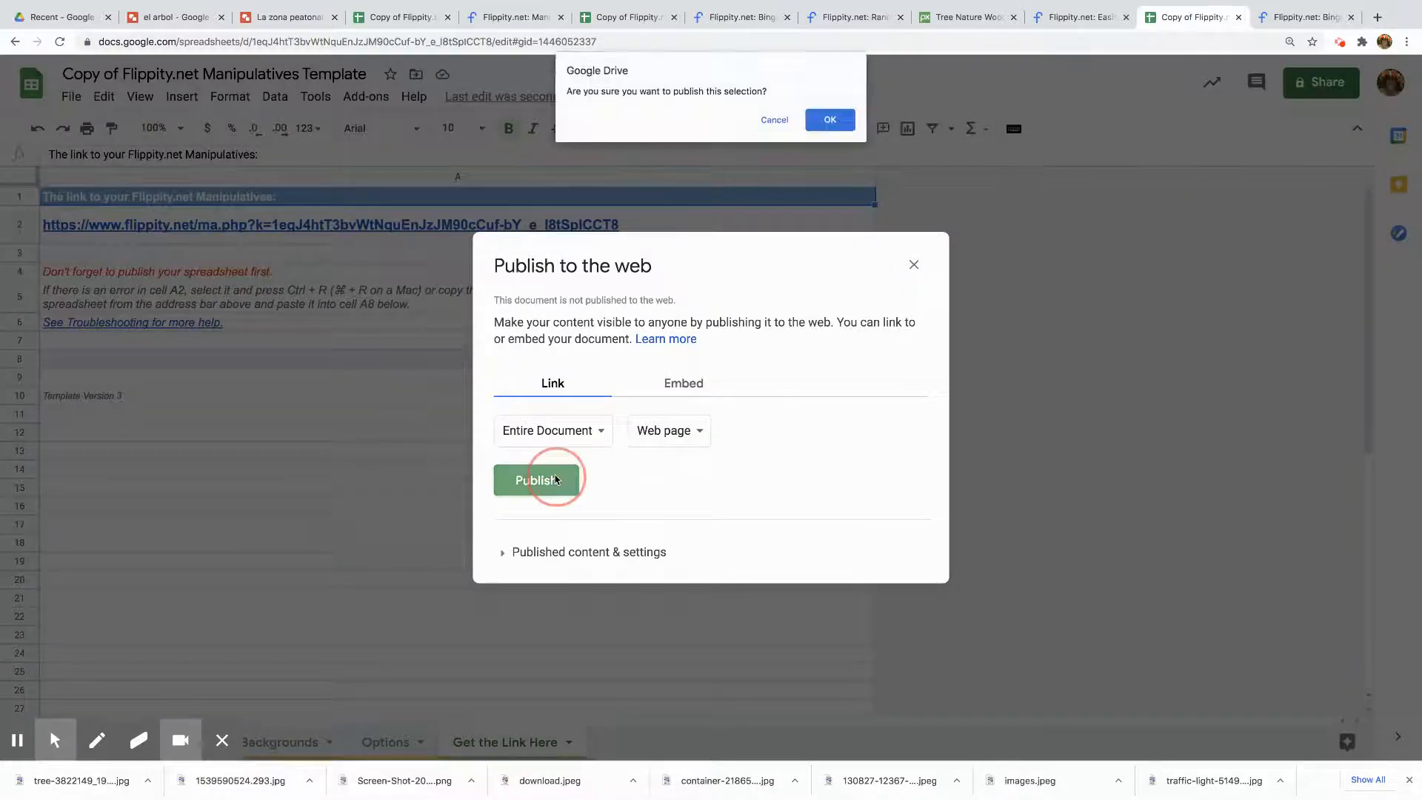
{"action": "left_click", "coordinate": [831, 121]}
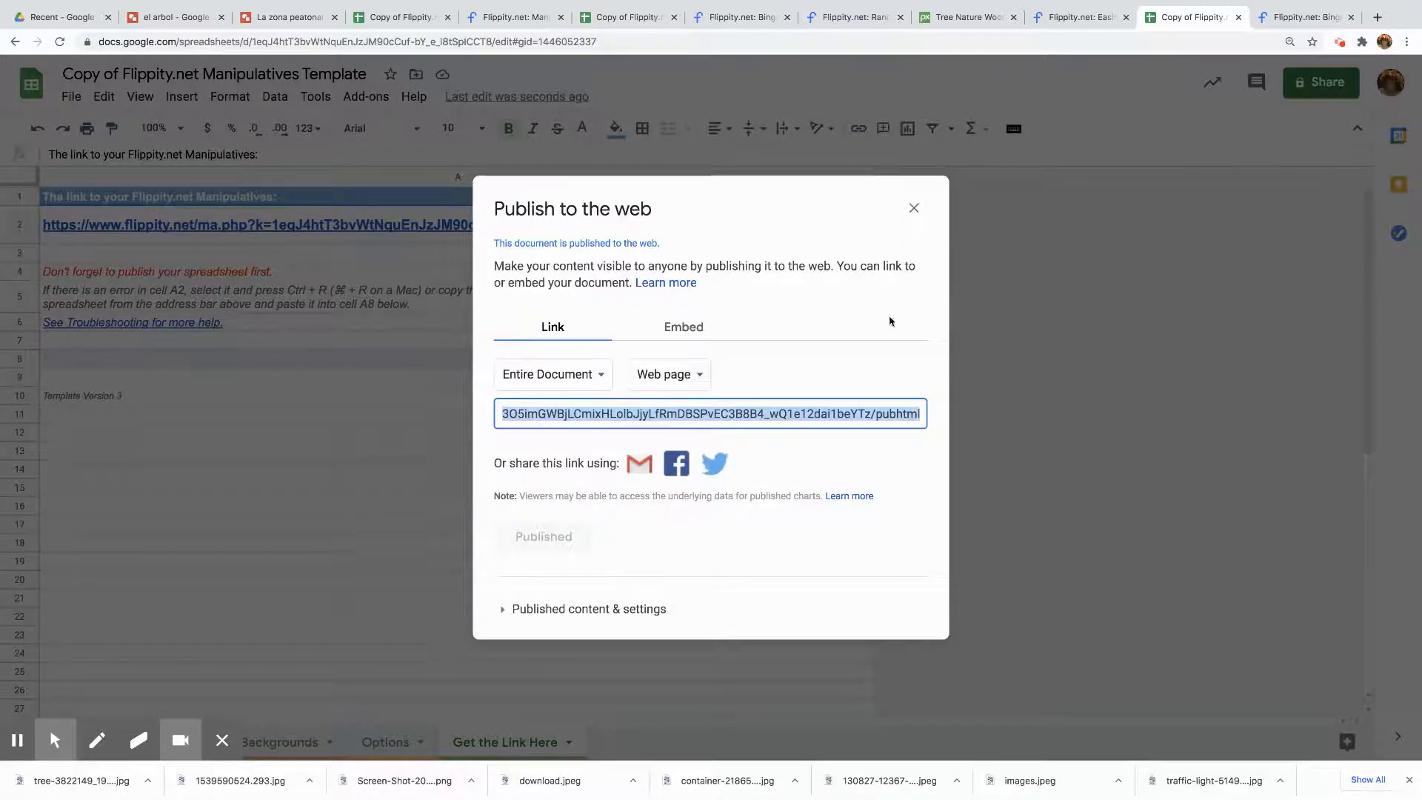
{"action": "left_click", "coordinate": [913, 208]}
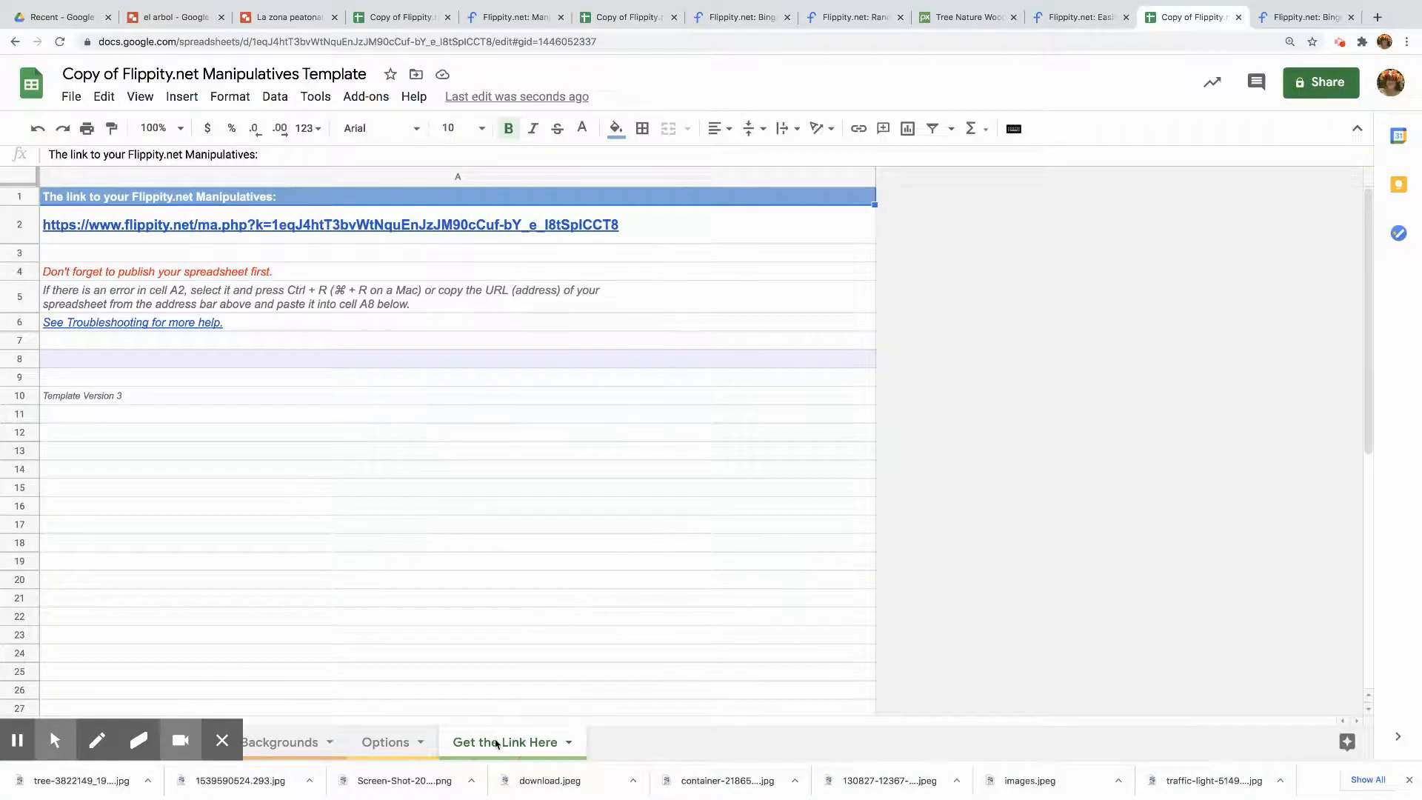
Reload the spreadsheet and open the Flippity Manipulatives link from the Get the Link Here sheet
{"action": "left_click", "coordinate": [60, 42]}
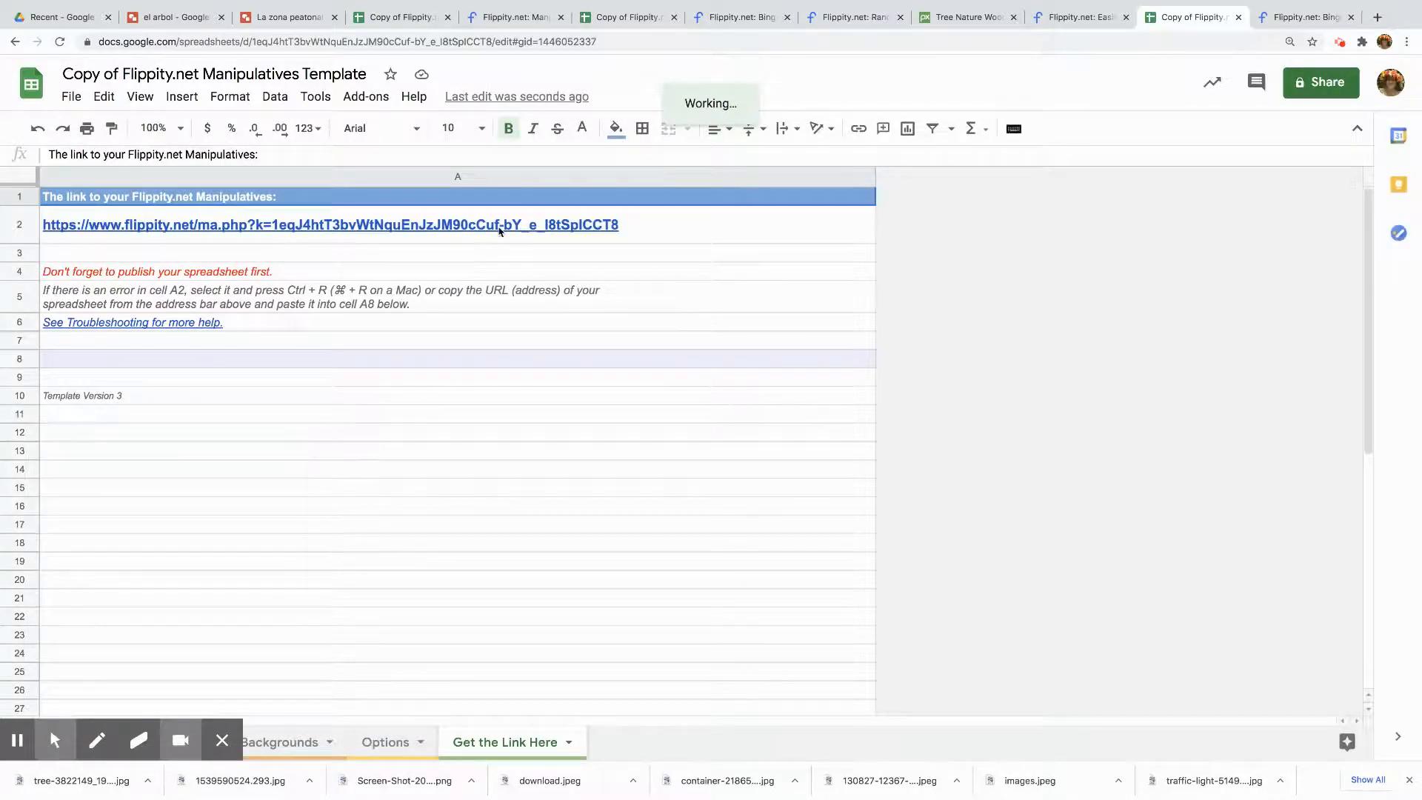
{"action": "left_click", "coordinate": [498, 230]}
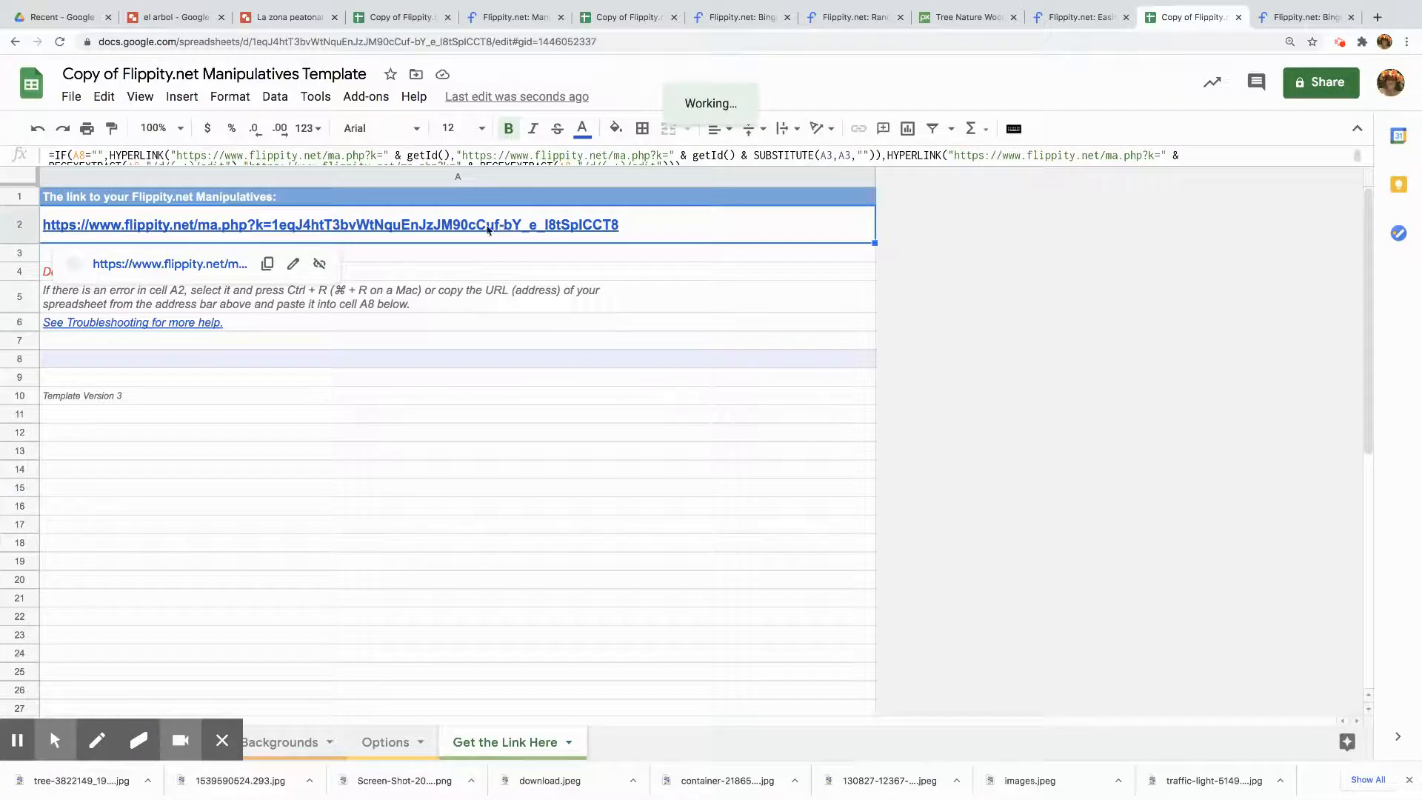
{"action": "left_click", "coordinate": [193, 265]}
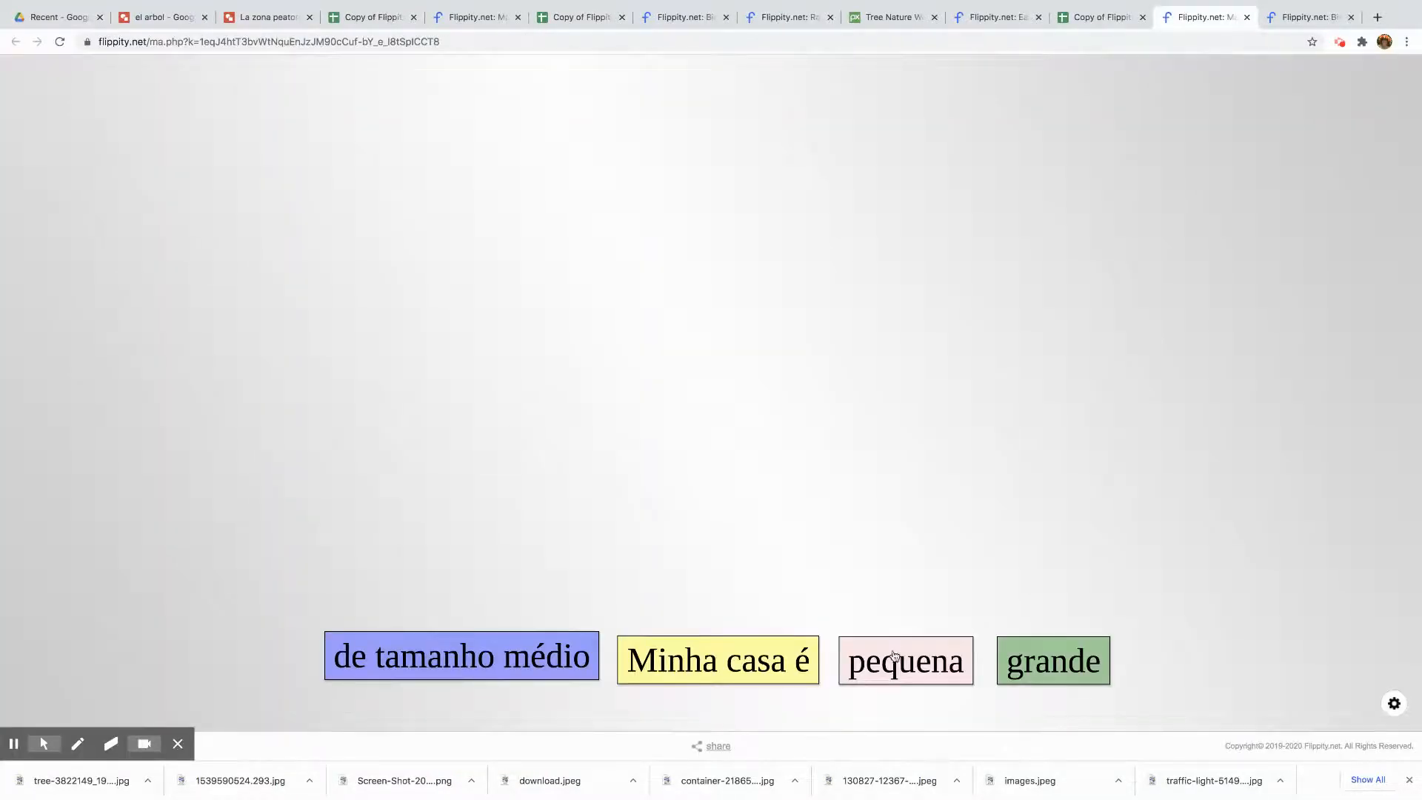
Drag the 'Minha casa é' and 'pequena' tiles side by side onto the manipulatives board
{"action": "left_click_drag", "start_coordinate": [734, 662], "coordinate": [486, 335]}
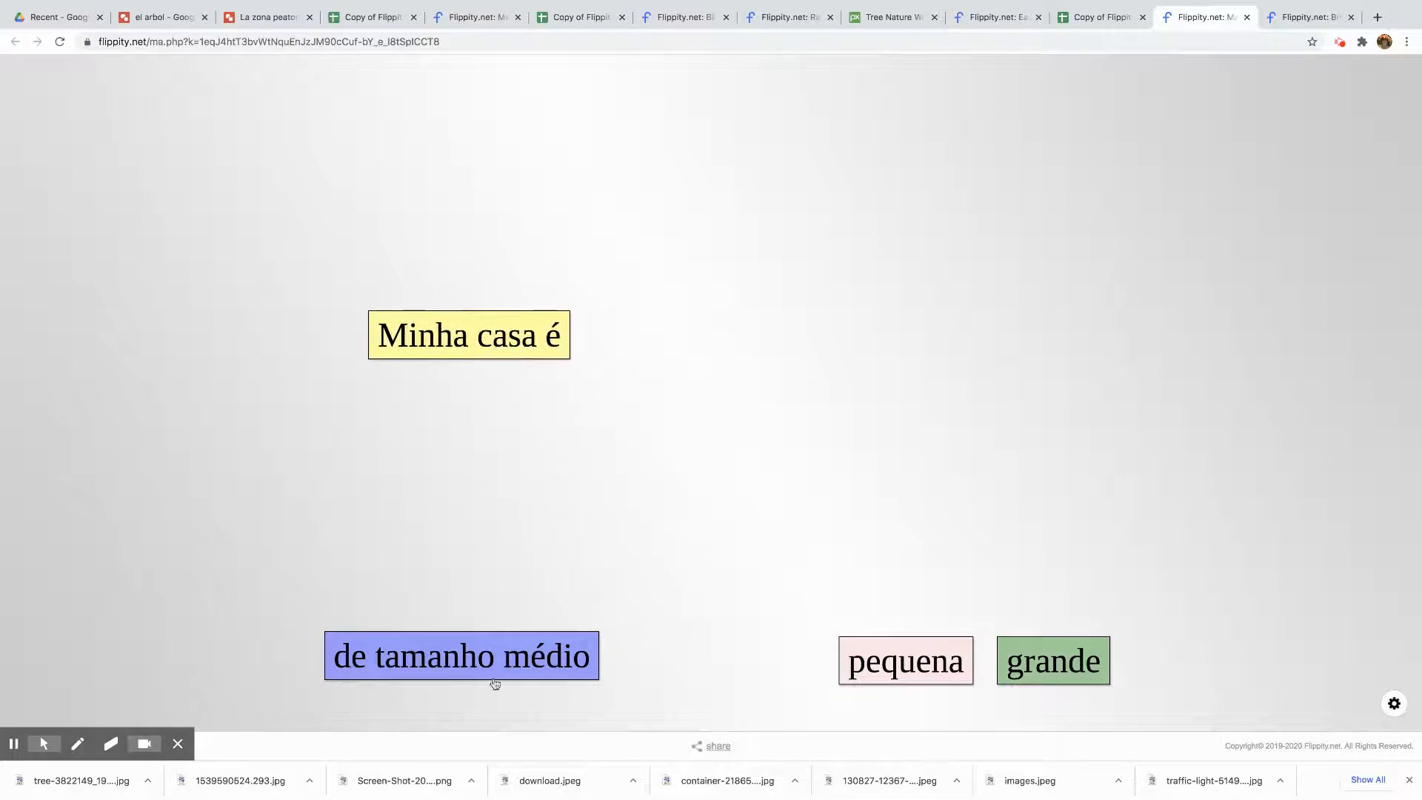
{"action": "left_click_drag", "start_coordinate": [920, 675], "coordinate": [690, 350]}
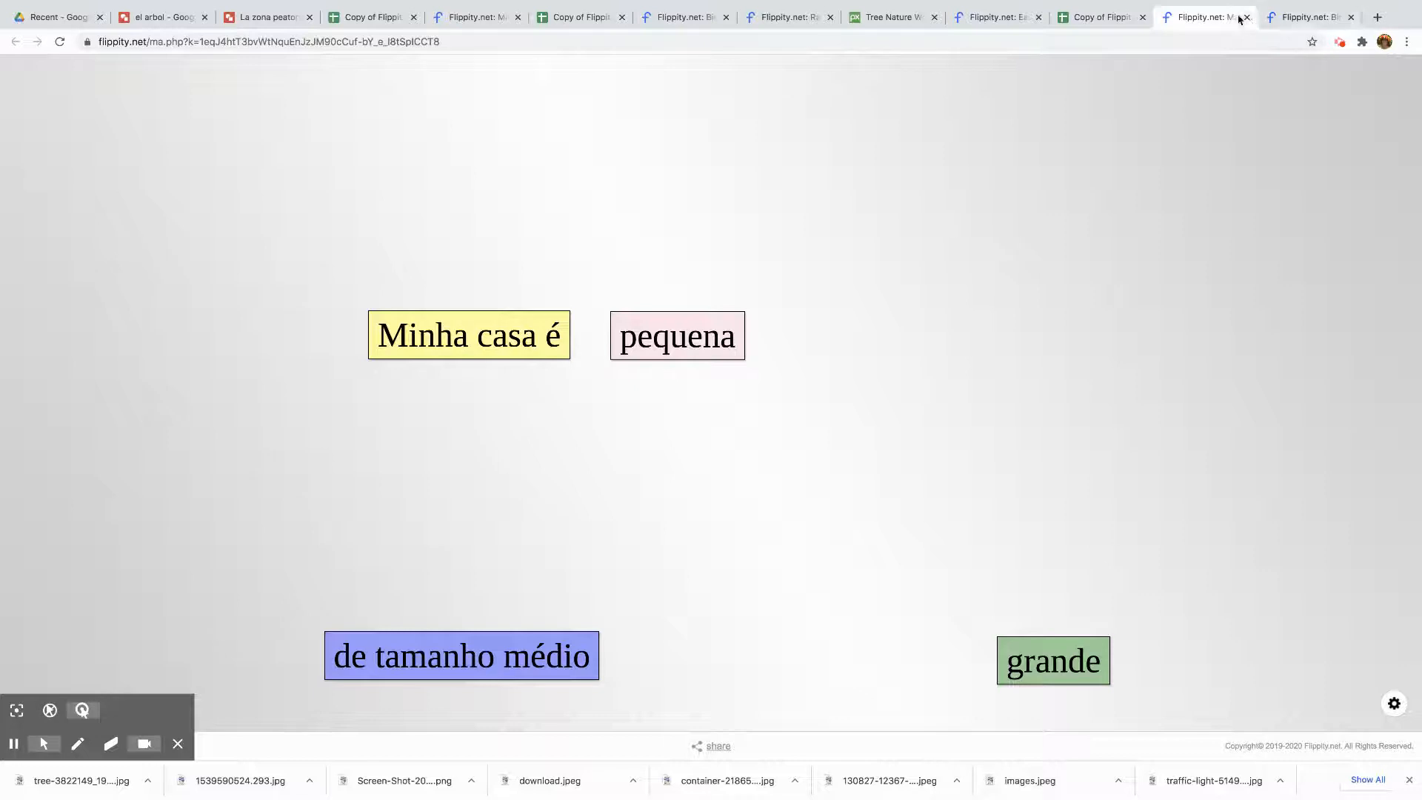
Switch through the open browser tabs to review the other Flippity template spreadsheets and the el arbol drawing
{"action": "left_click", "coordinate": [1114, 18]}
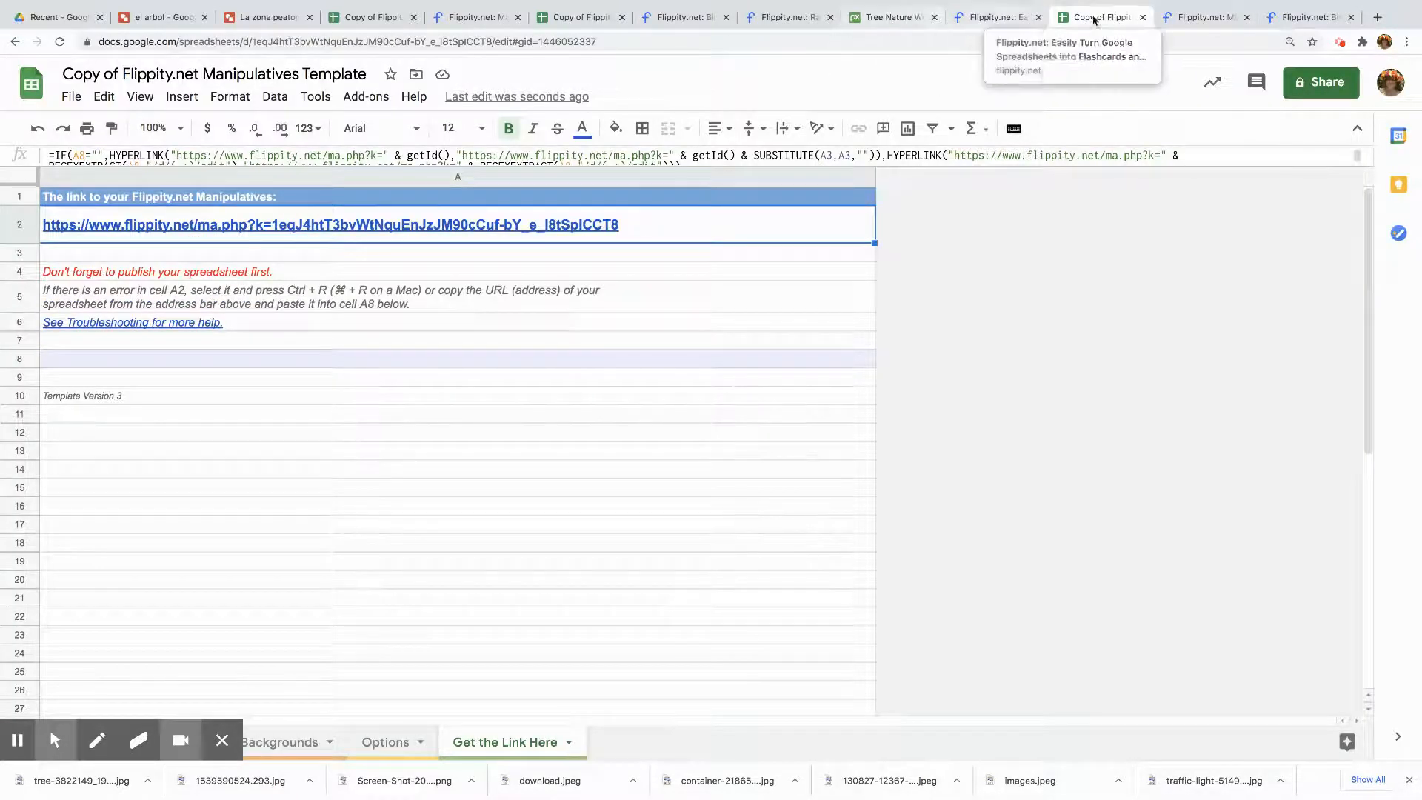
{"action": "left_click", "coordinate": [1205, 19]}
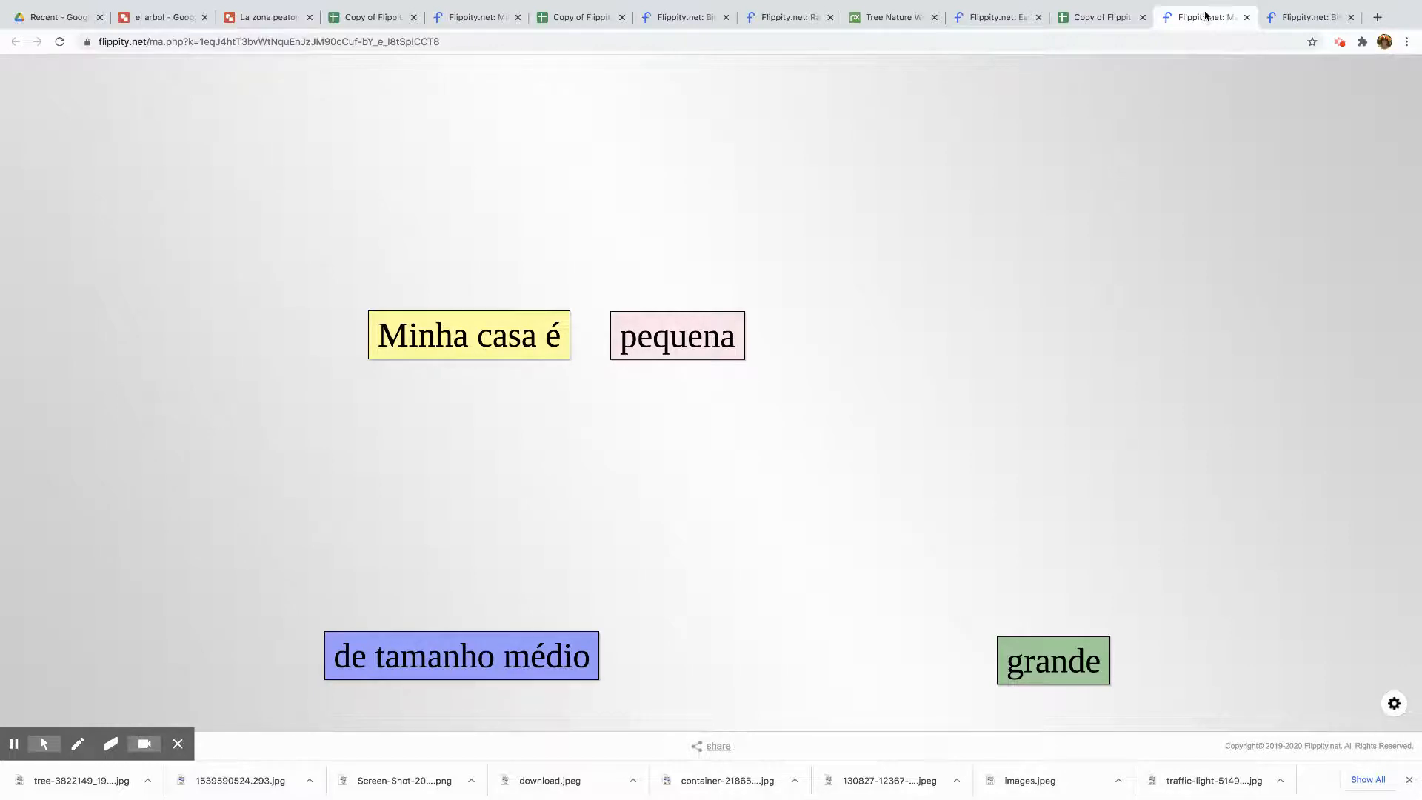
{"action": "left_click", "coordinate": [581, 18]}
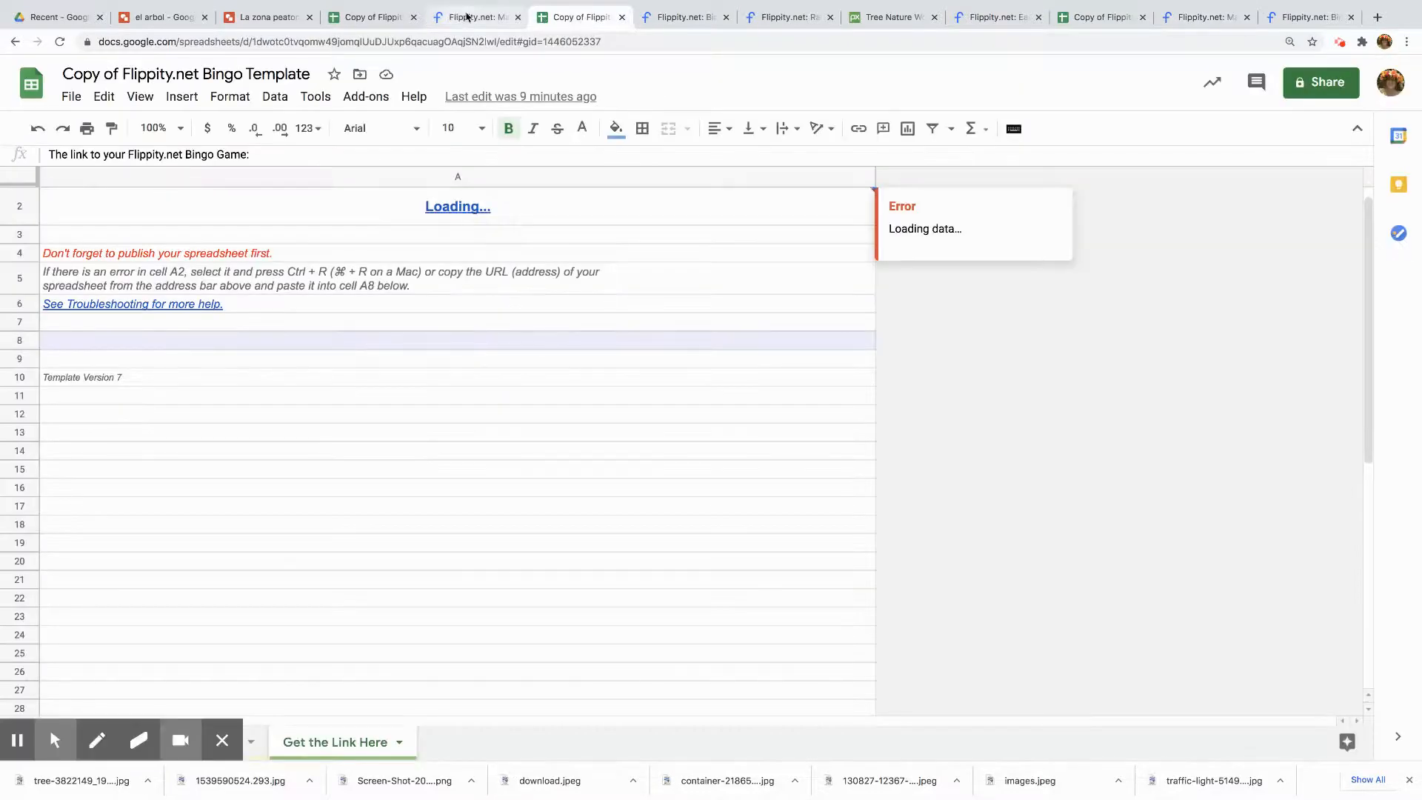
{"action": "left_click", "coordinate": [367, 22]}
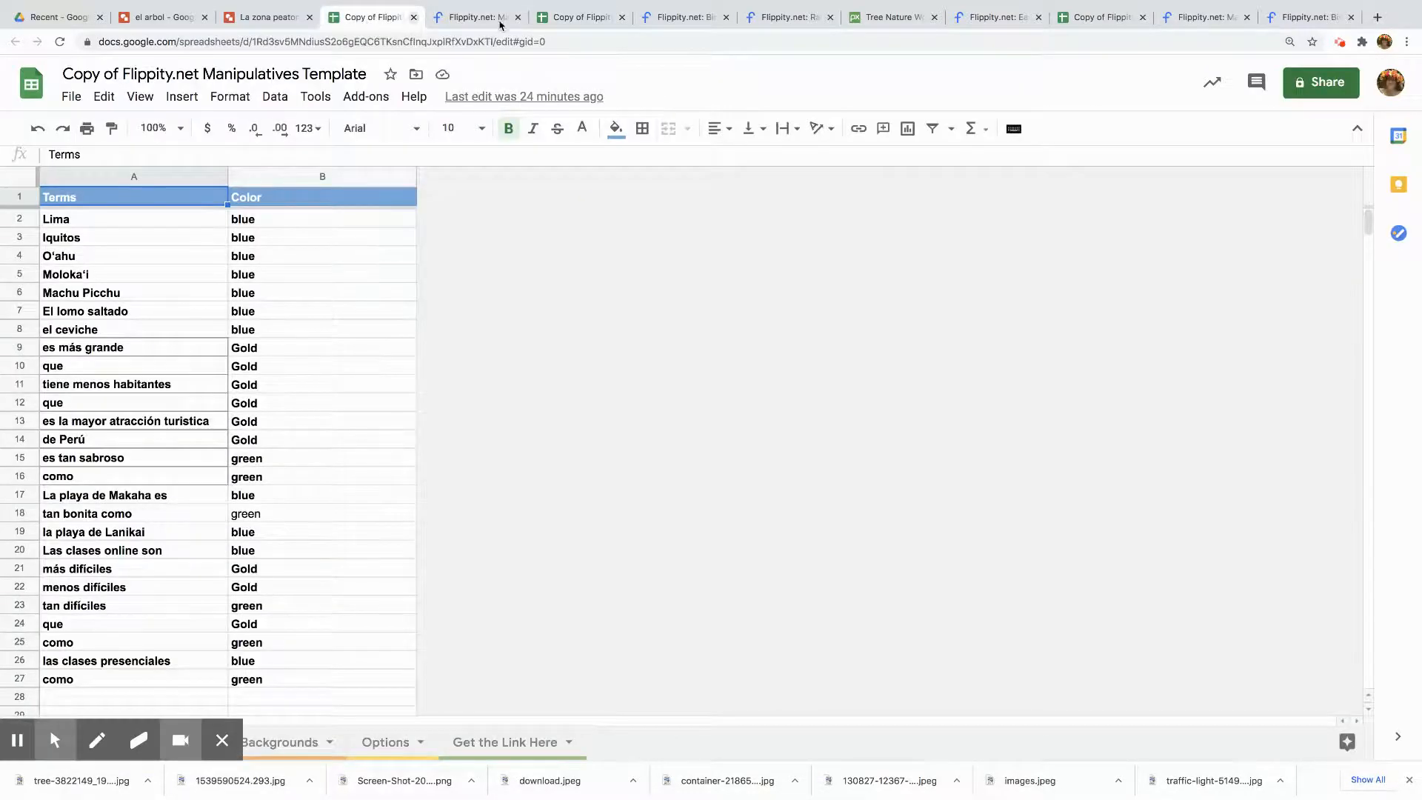
{"action": "left_click", "coordinate": [581, 18]}
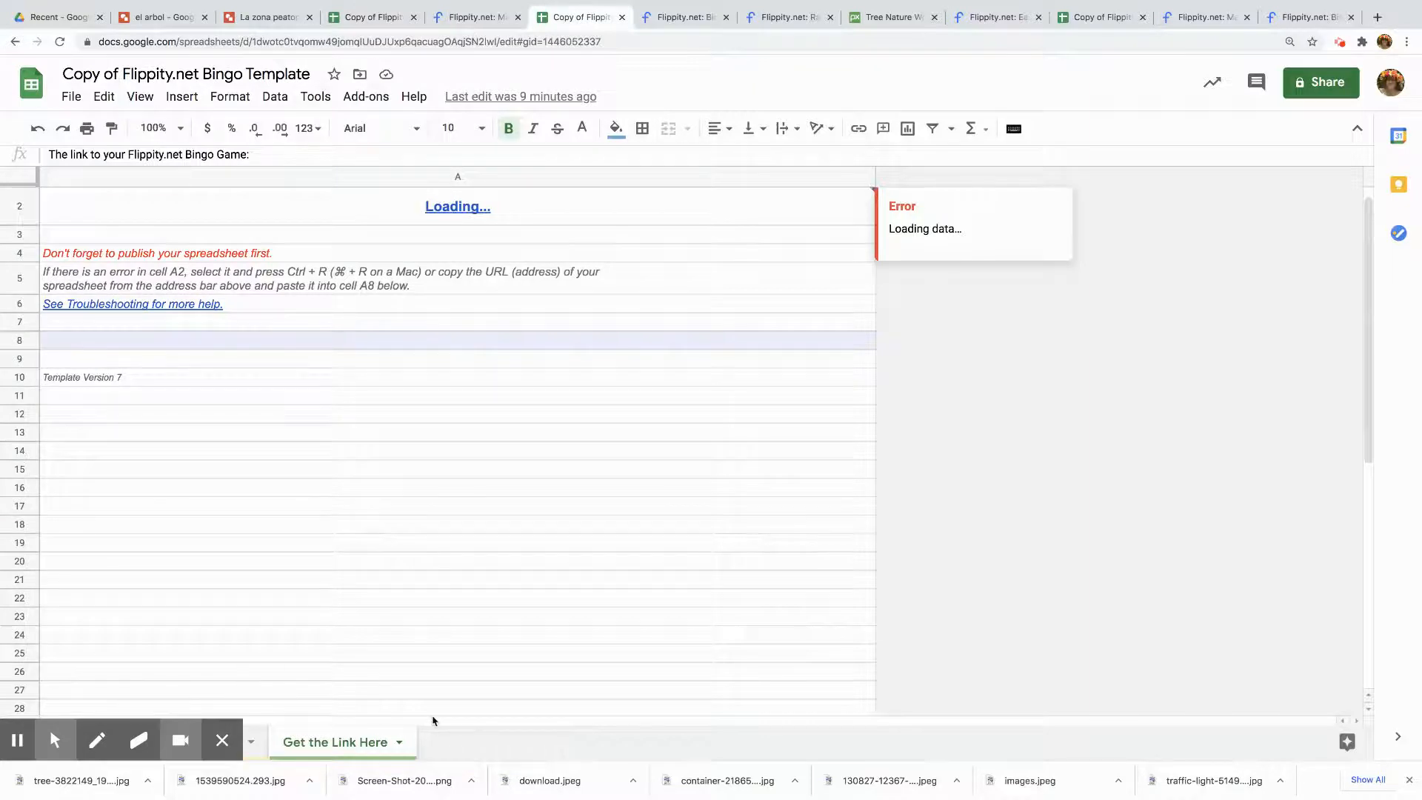
{"action": "left_click", "coordinate": [127, 742]}
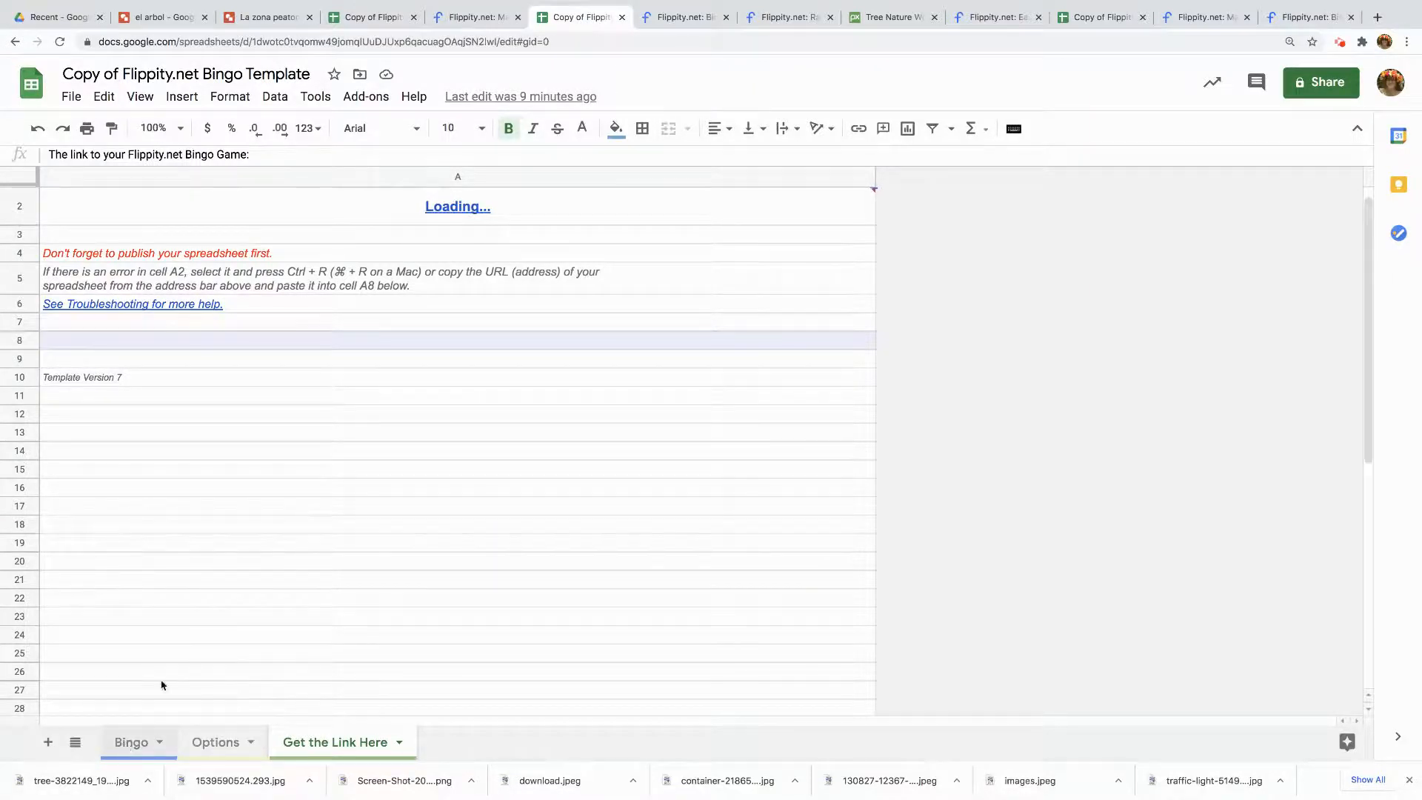
{"action": "left_click", "coordinate": [159, 17]}
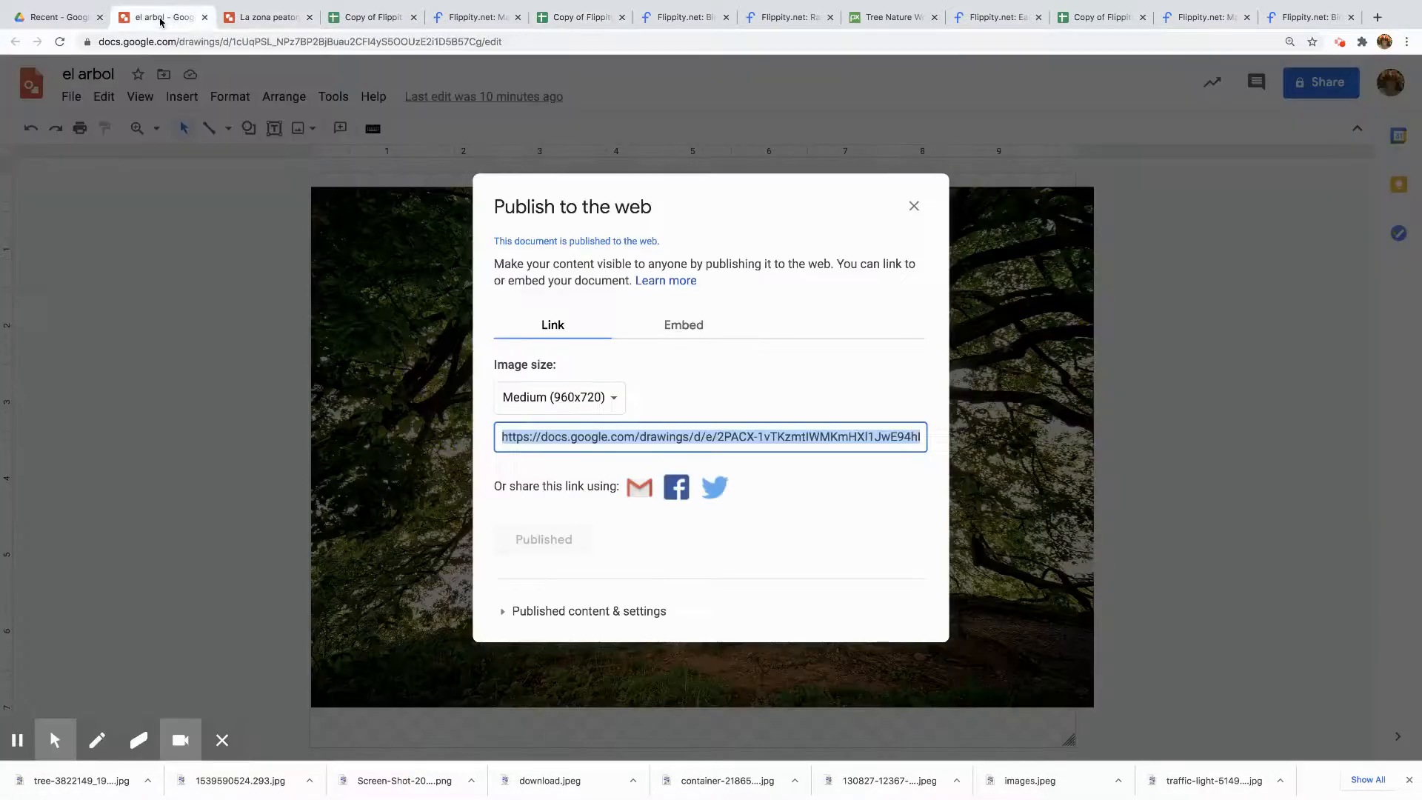
Close the publish dialog and delete the tree image from the el arbol drawing
{"action": "left_click", "coordinate": [914, 206]}
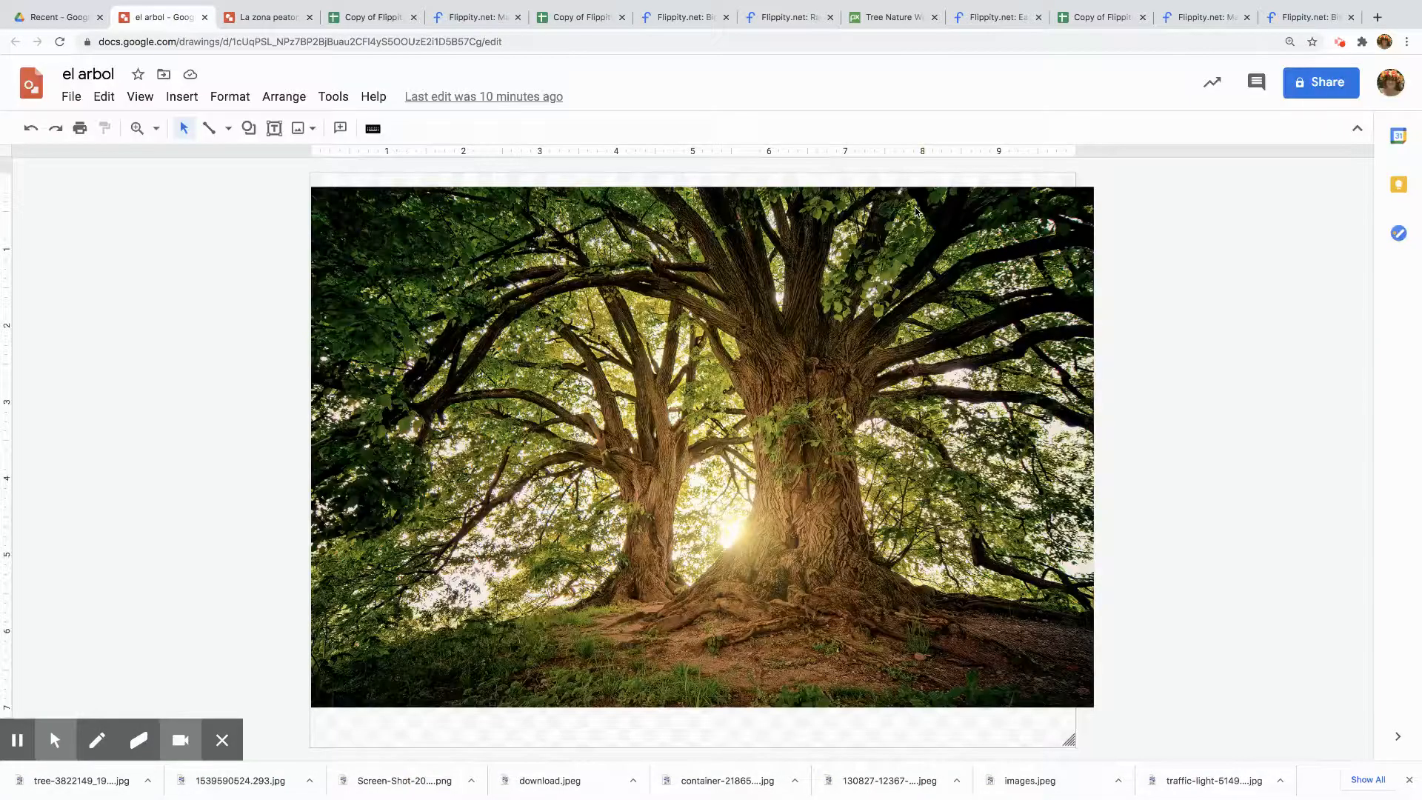
{"action": "left_click", "coordinate": [814, 378]}
{"action": "key", "text": "Delete"}
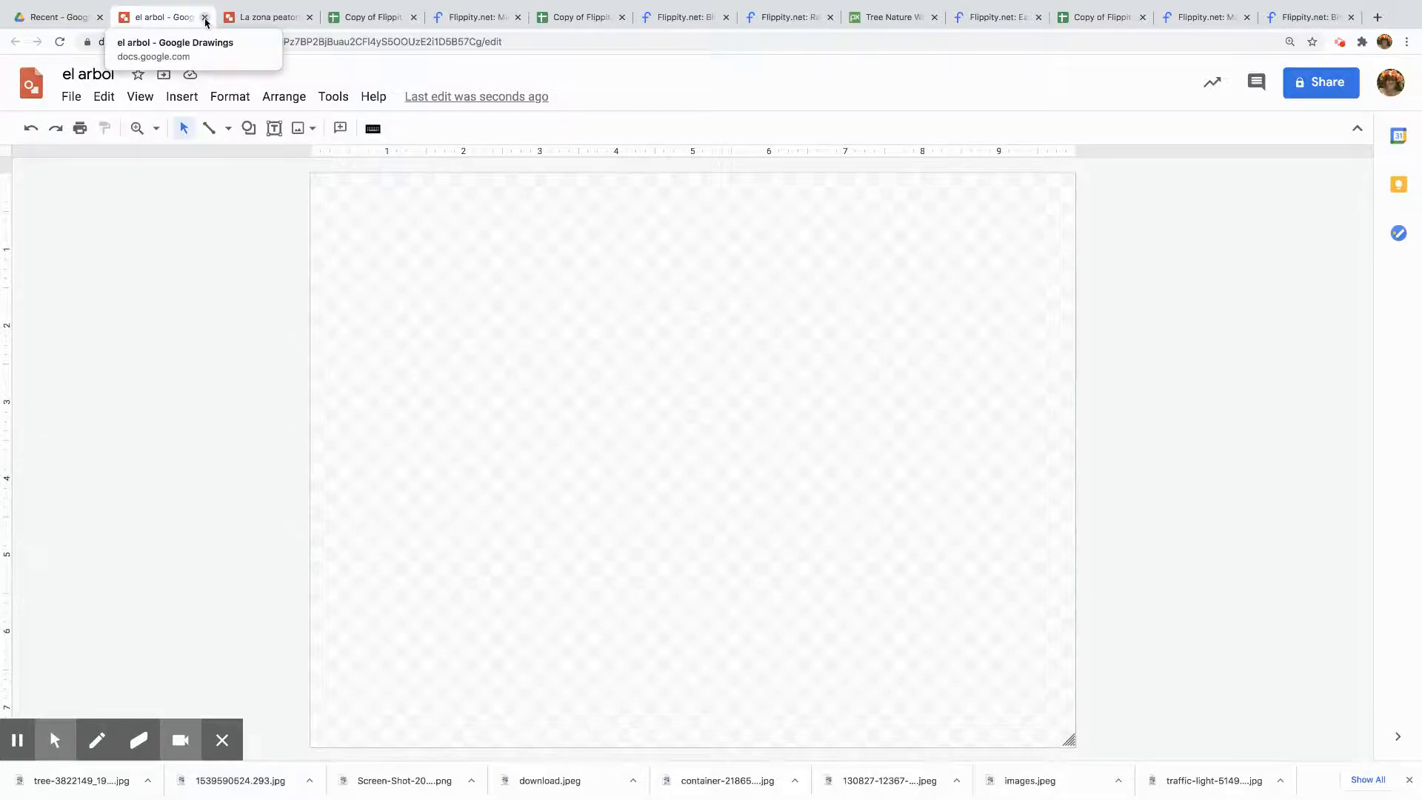
Create a new Google Drawing from Drive
{"action": "left_click", "coordinate": [68, 17]}
{"action": "left_click", "coordinate": [53, 119]}
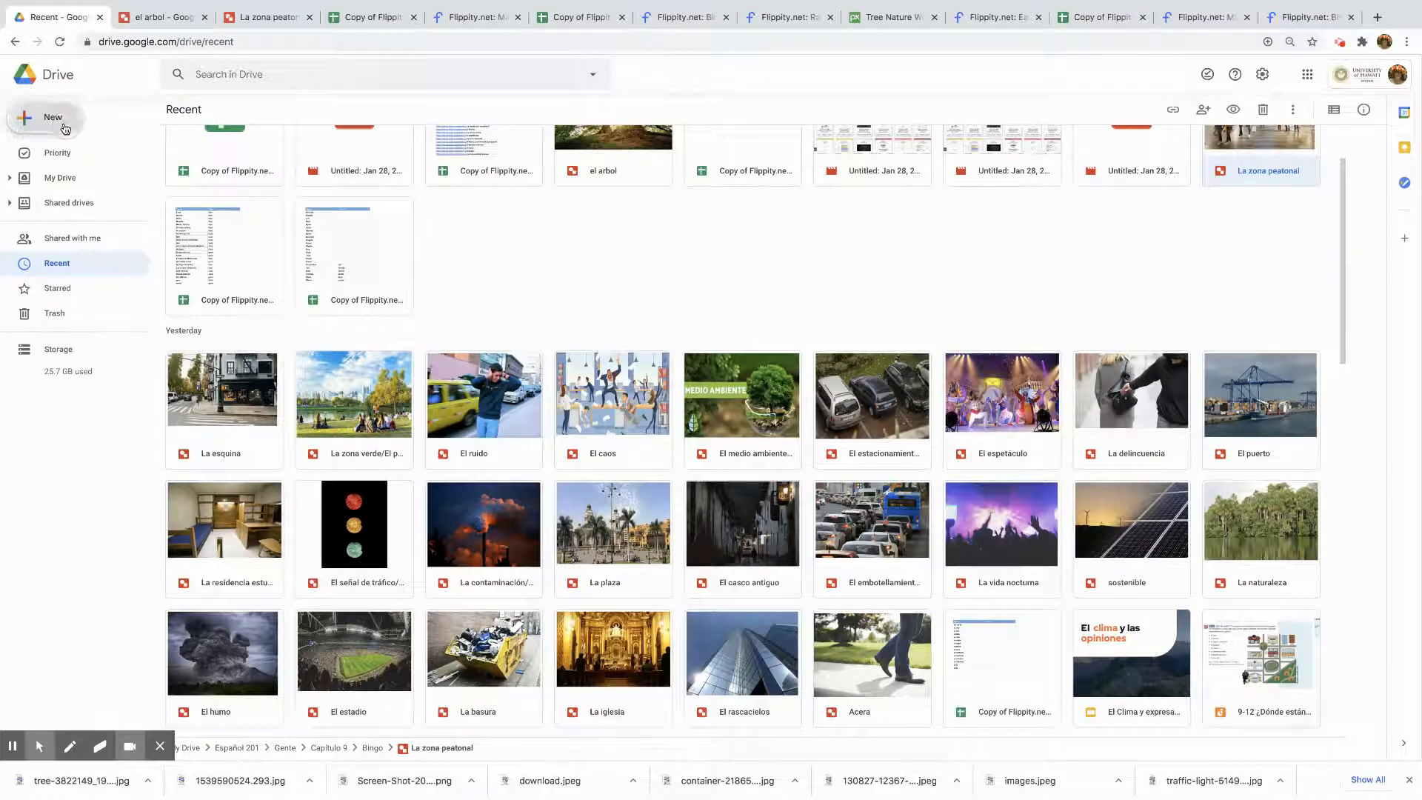
{"action": "mouse_move", "coordinate": [88, 288]}
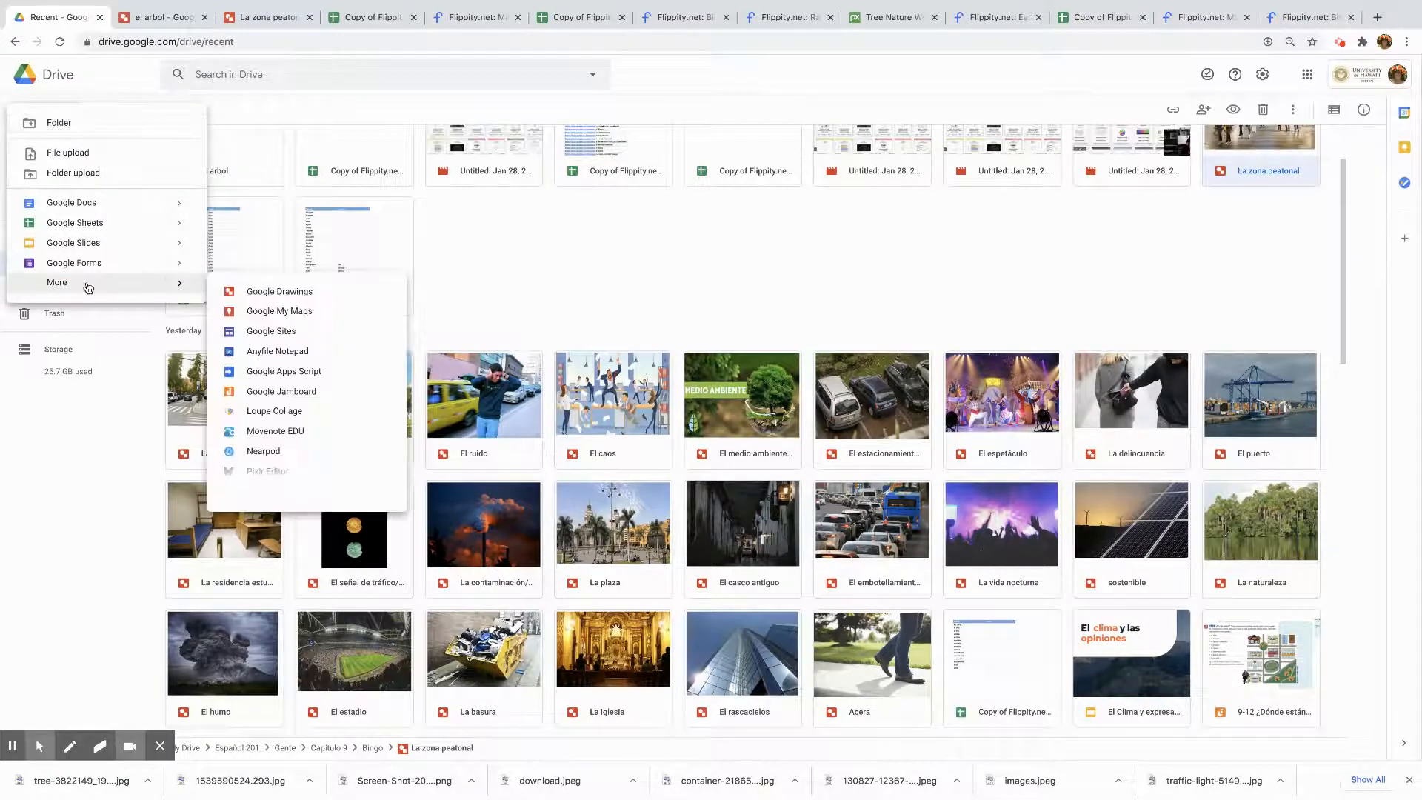
{"action": "left_click", "coordinate": [344, 298]}
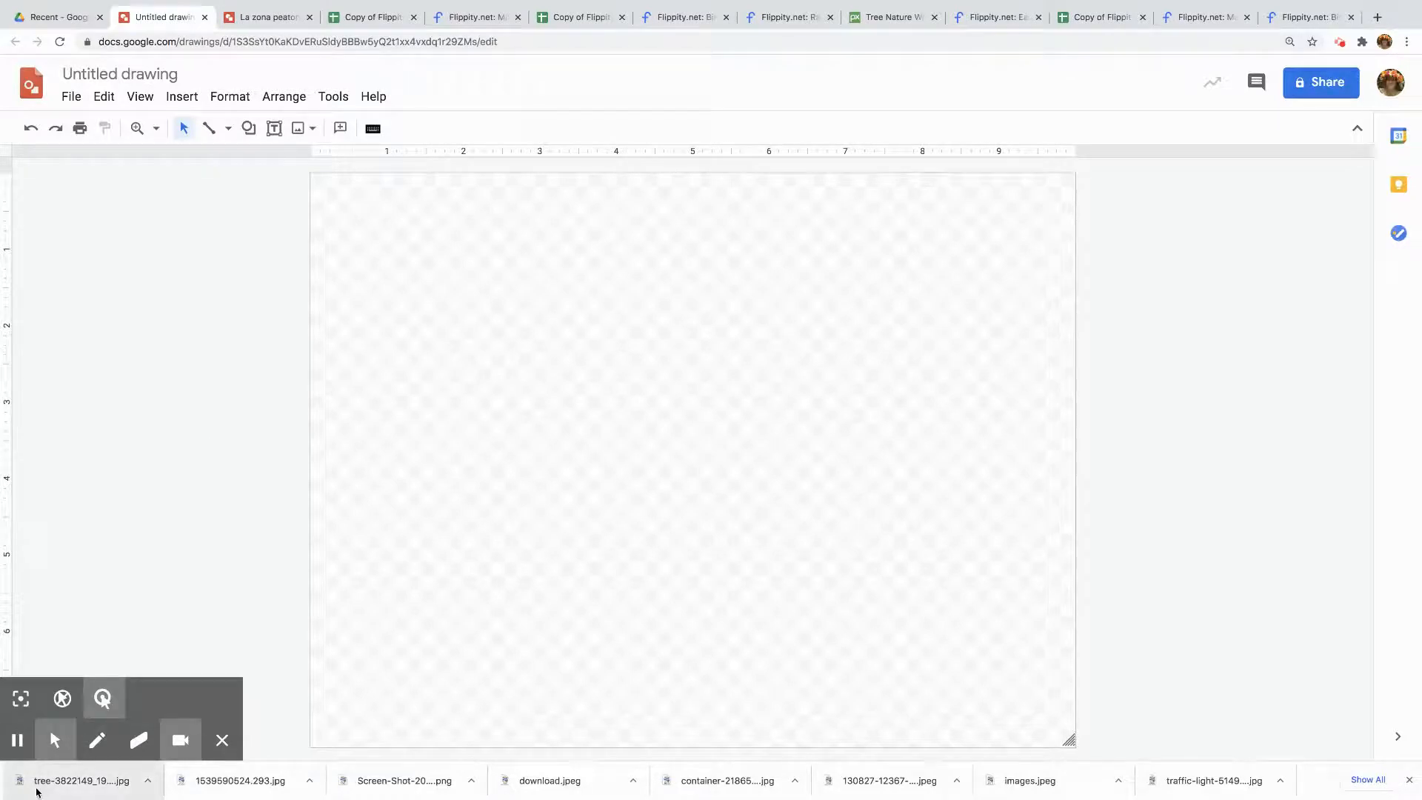
Insert the downloaded tree image into the new drawing and position it to fill the canvas
{"action": "left_click_drag", "start_coordinate": [36, 791], "coordinate": [535, 414]}
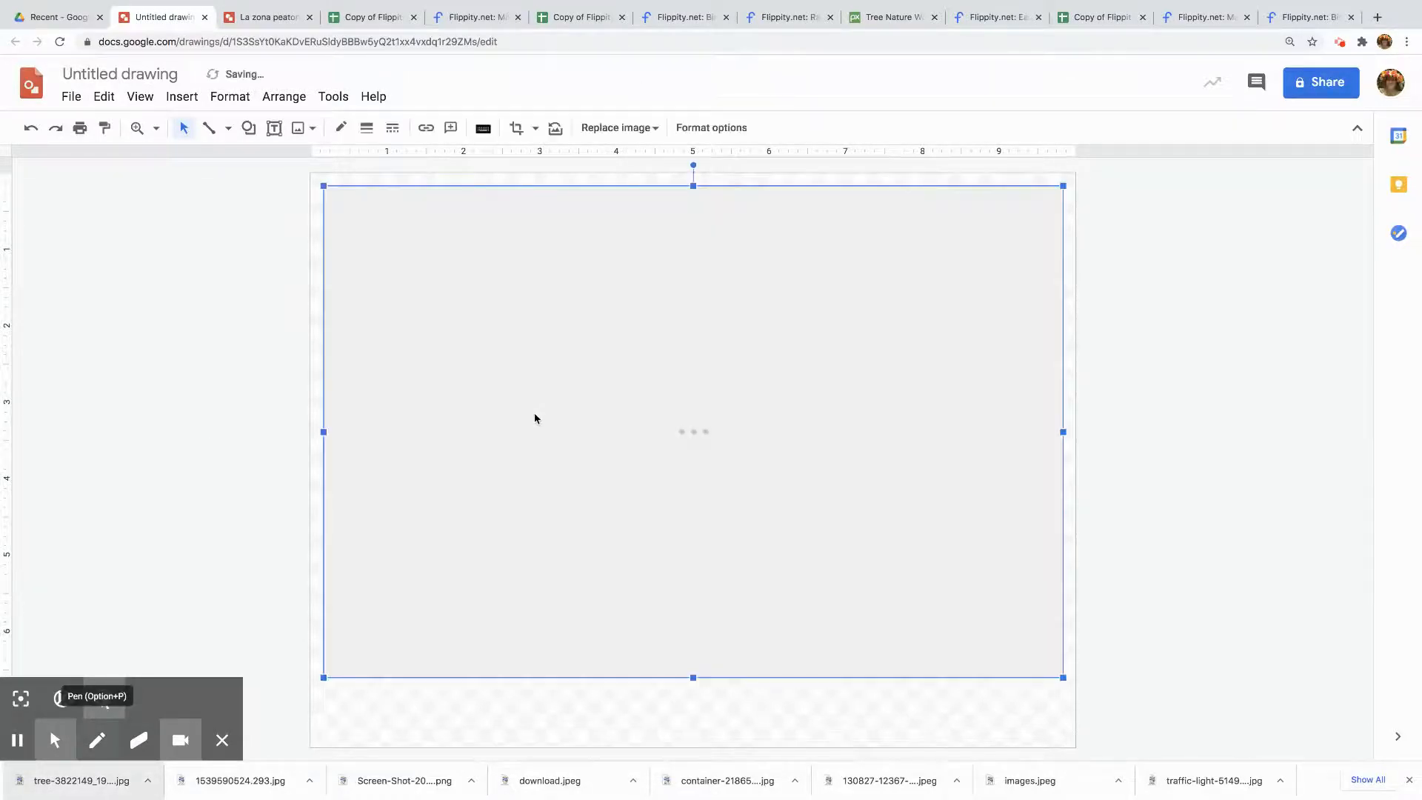
{"action": "left_click_drag", "start_coordinate": [765, 439], "coordinate": [753, 449]}
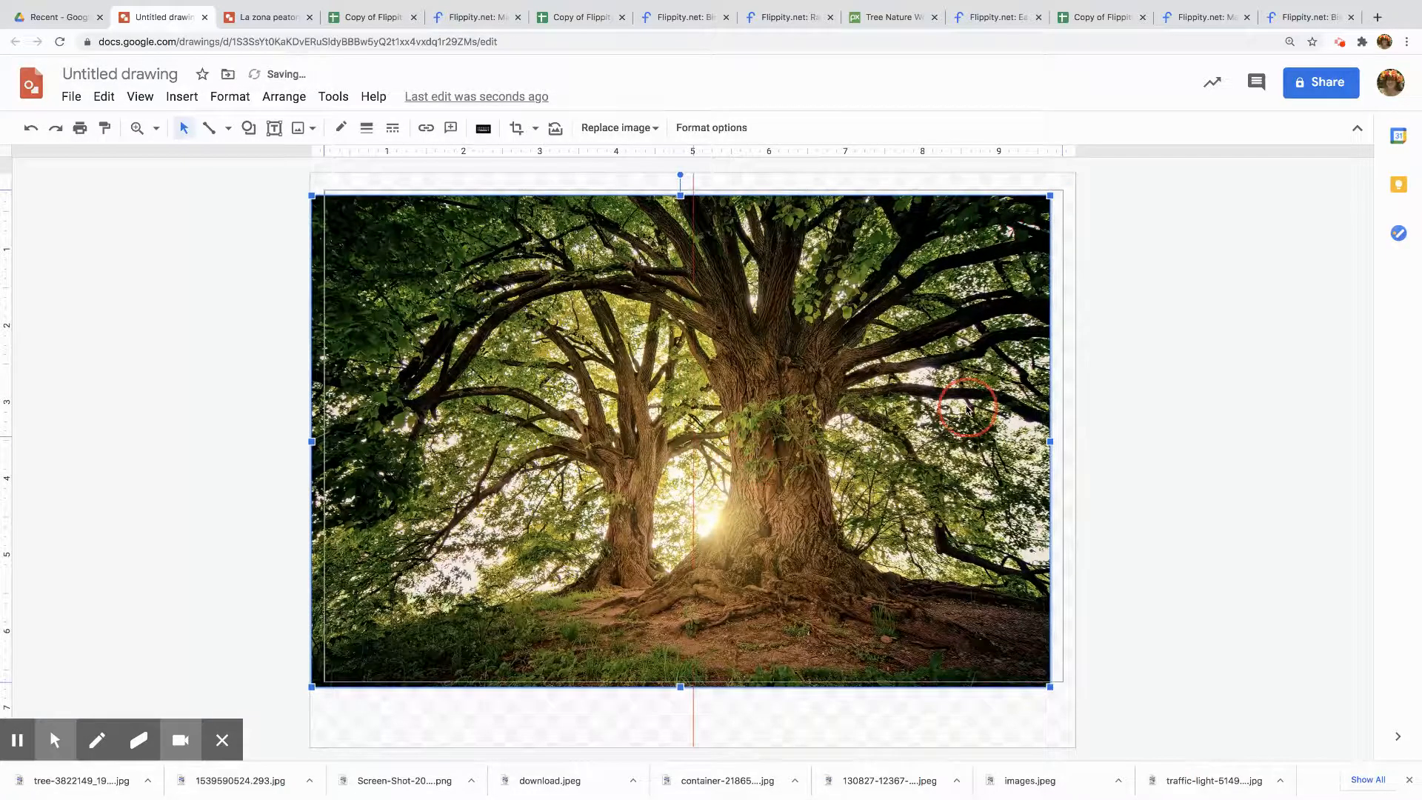
{"action": "left_click_drag", "start_coordinate": [966, 409], "coordinate": [964, 412]}
Rename the drawing as El arbol
{"action": "left_click", "coordinate": [157, 74]}
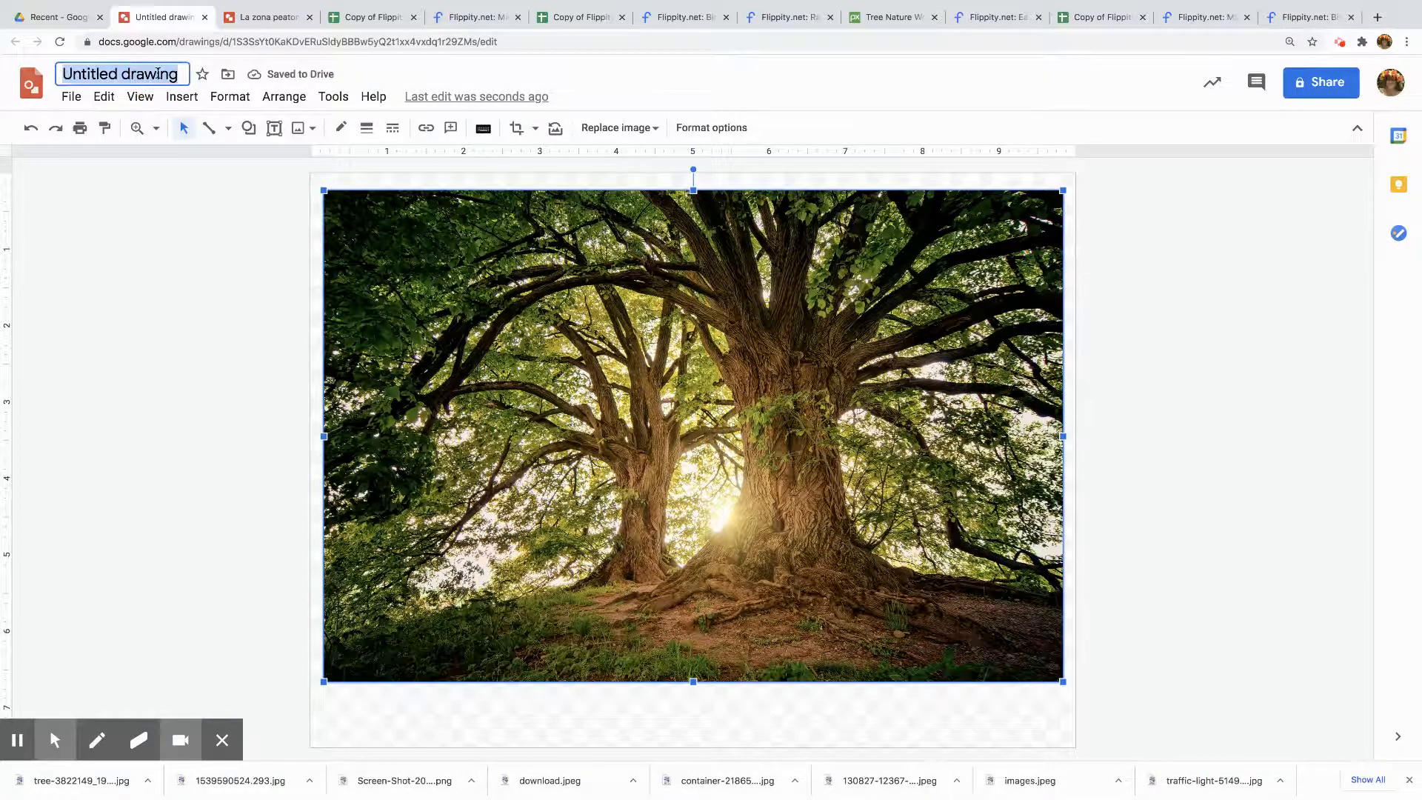
{"action": "key", "text": "BackSpace"}
{"action": "type", "text": "El"}
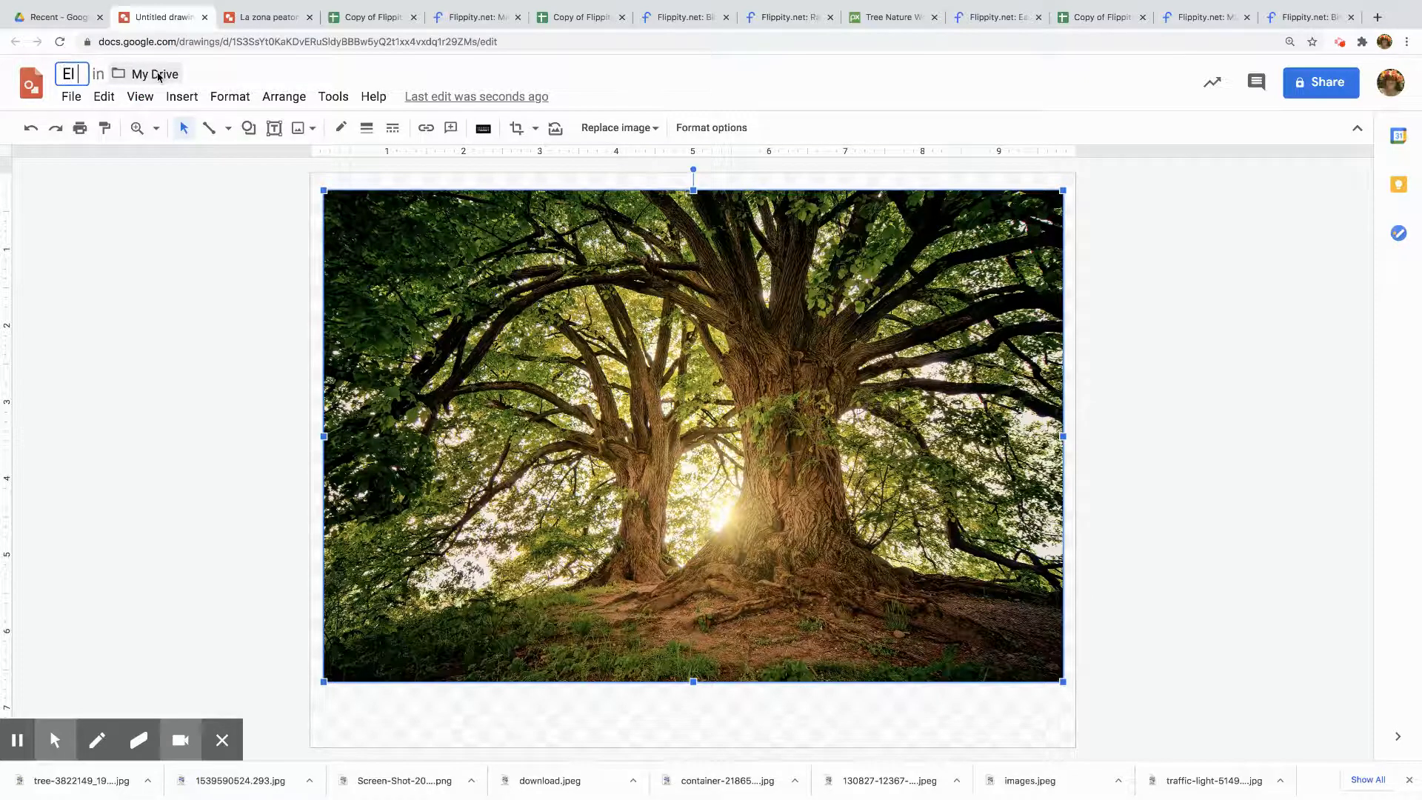
{"action": "type", "text": " arbol"}
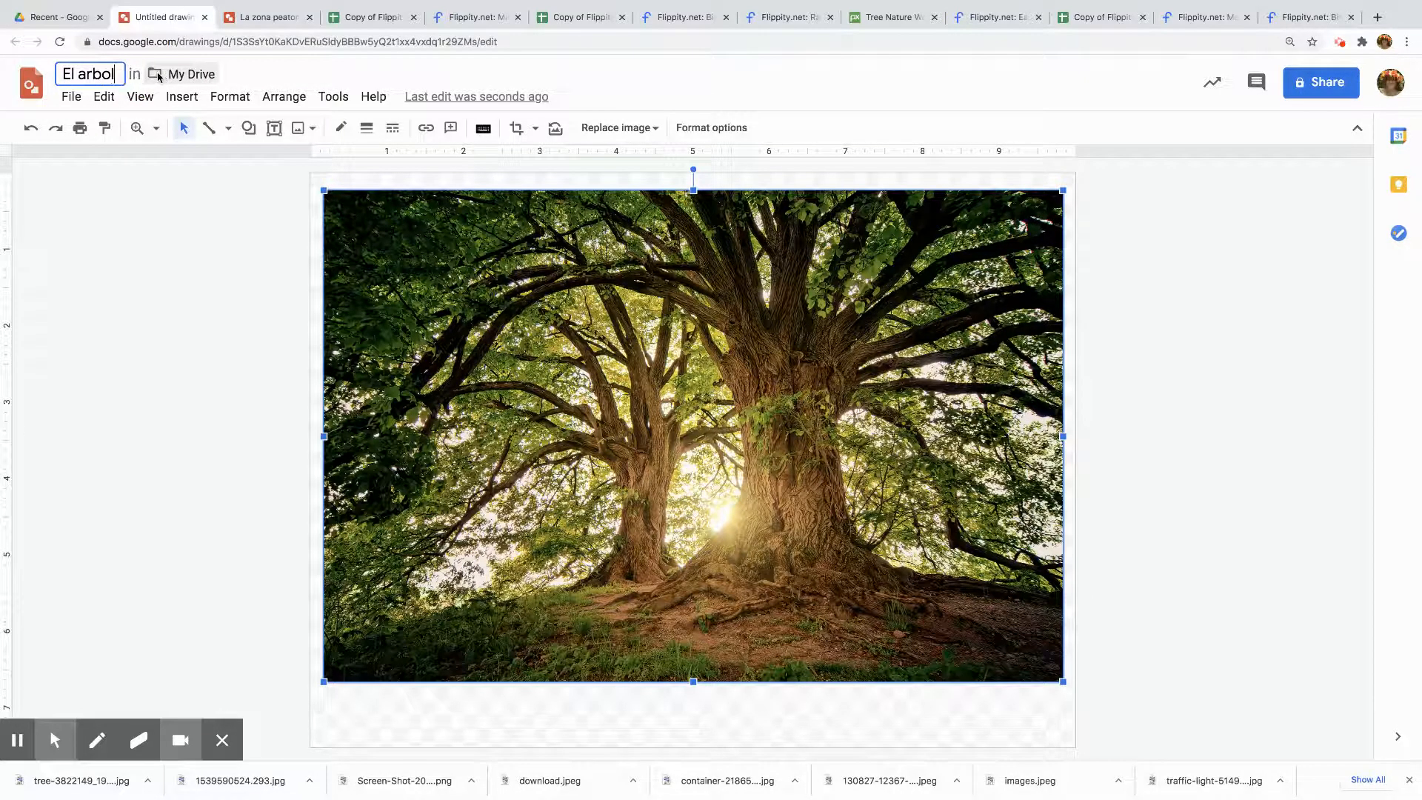
{"action": "left_click", "coordinate": [232, 282]}
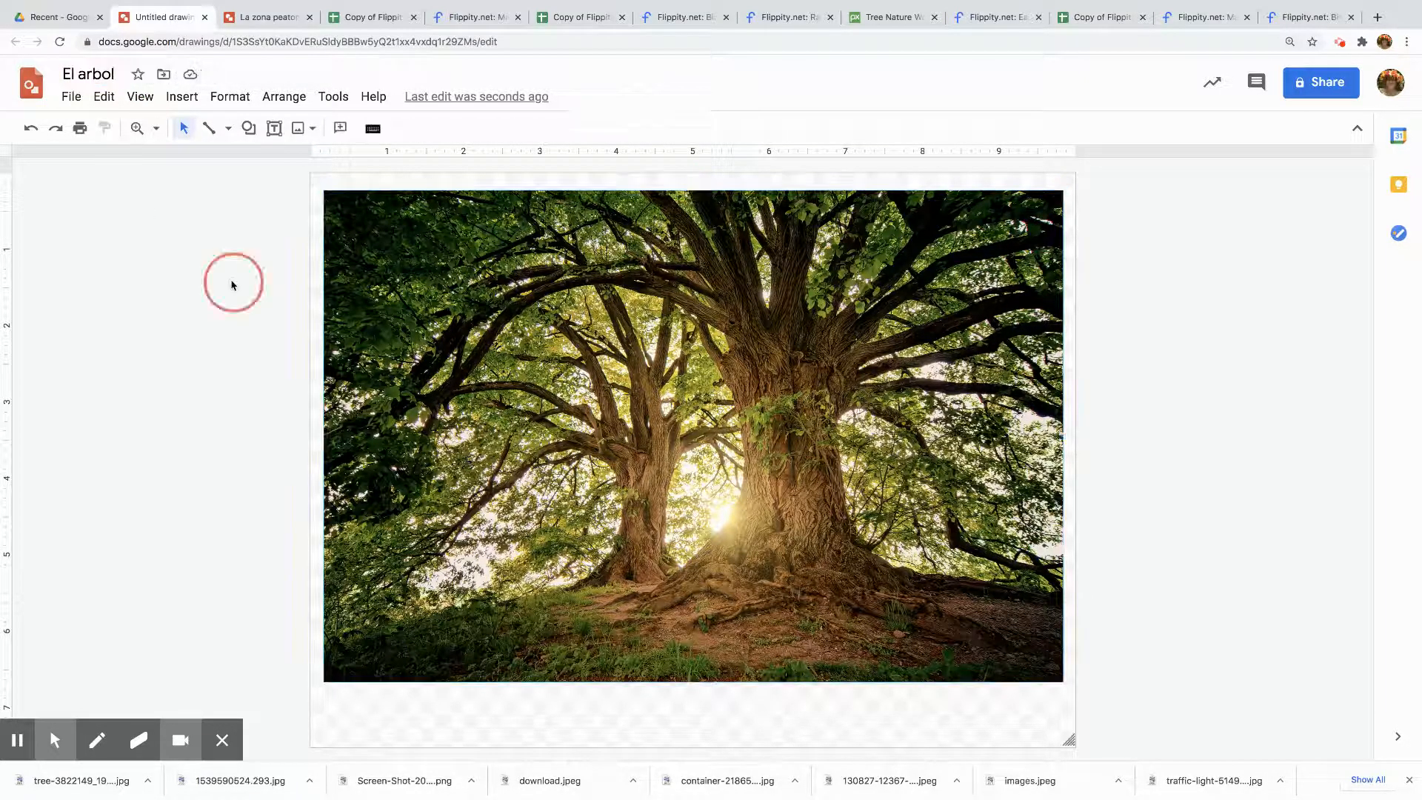
Publish the drawing to the web, confirming the publication
{"action": "left_click", "coordinate": [71, 97]}
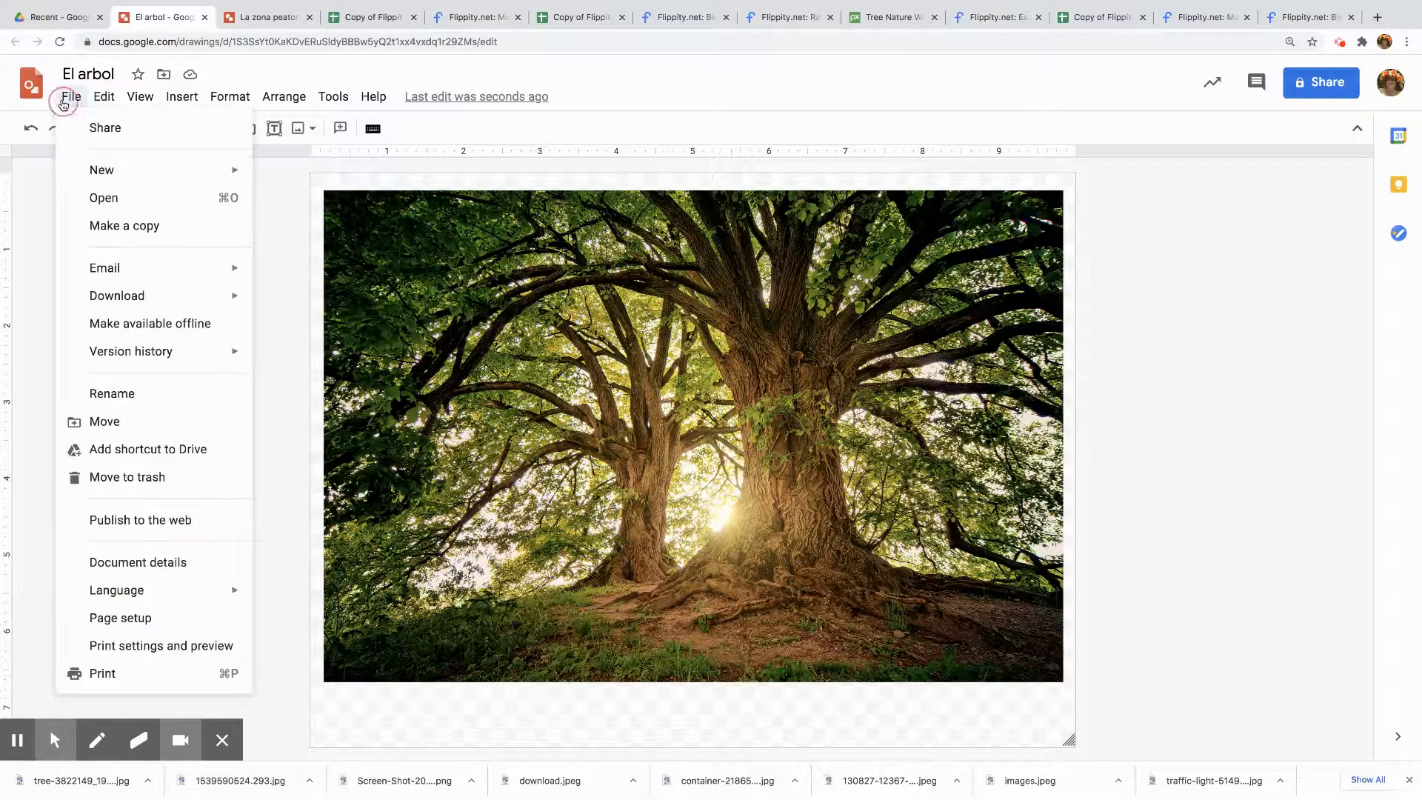
{"action": "left_click", "coordinate": [130, 522]}
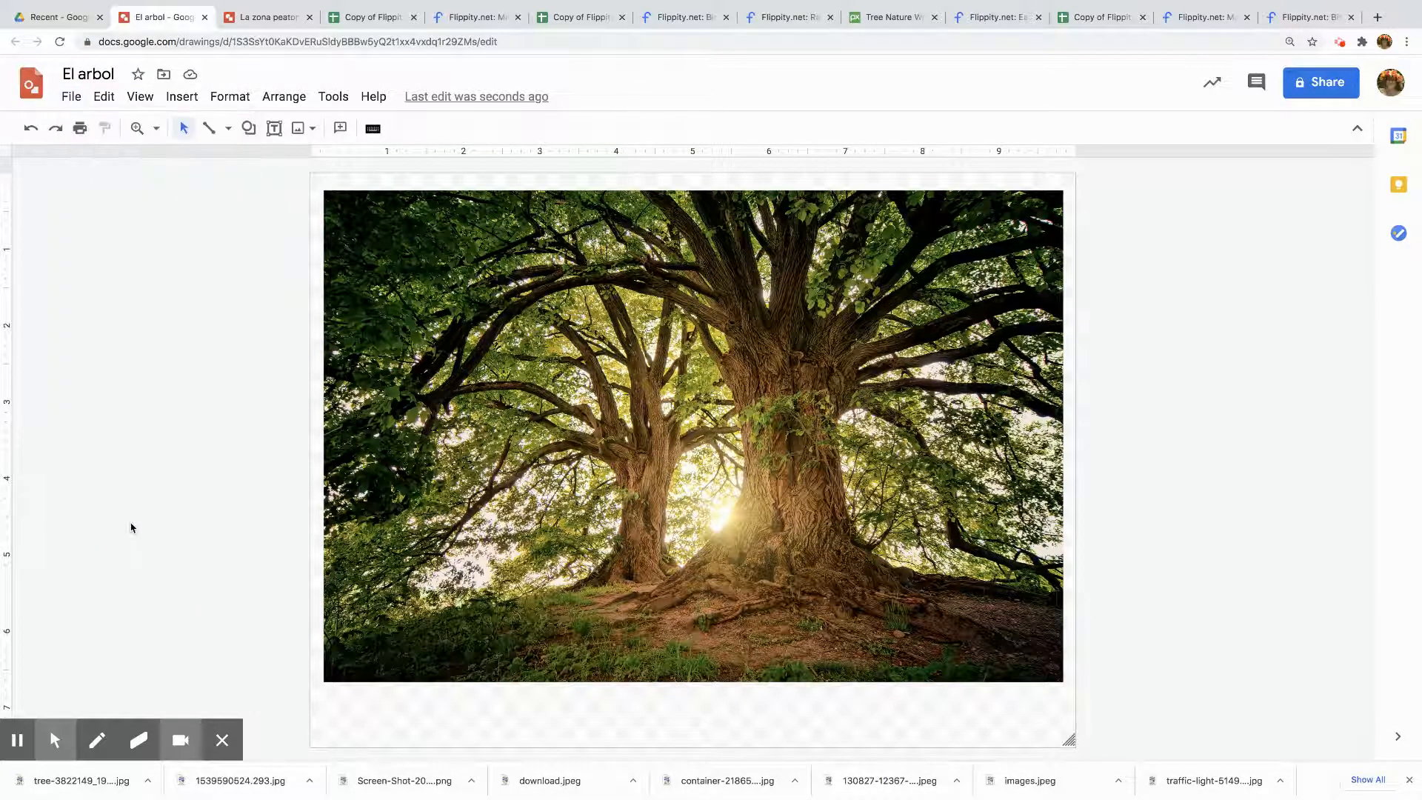
{"action": "left_click", "coordinate": [532, 503]}
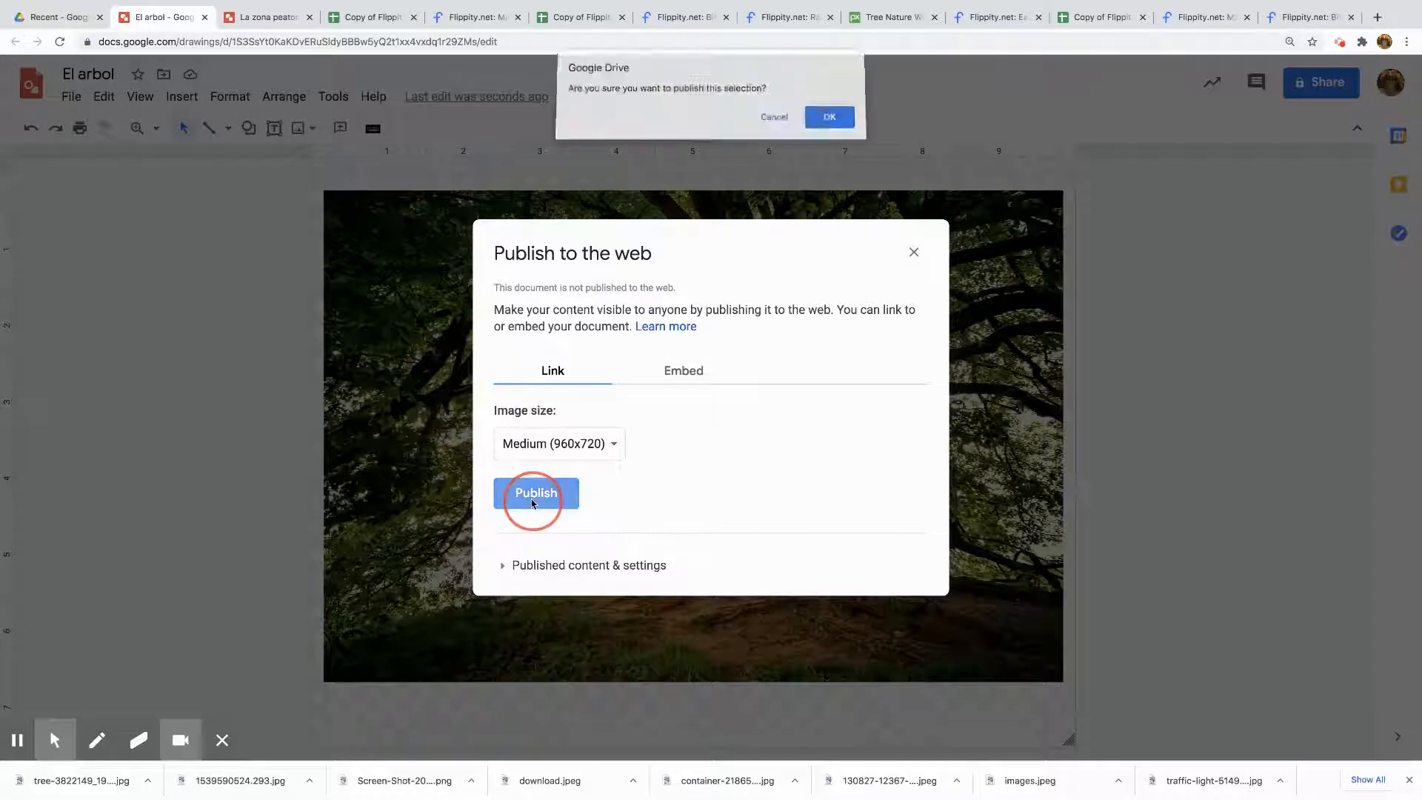
{"action": "left_click", "coordinate": [829, 118]}
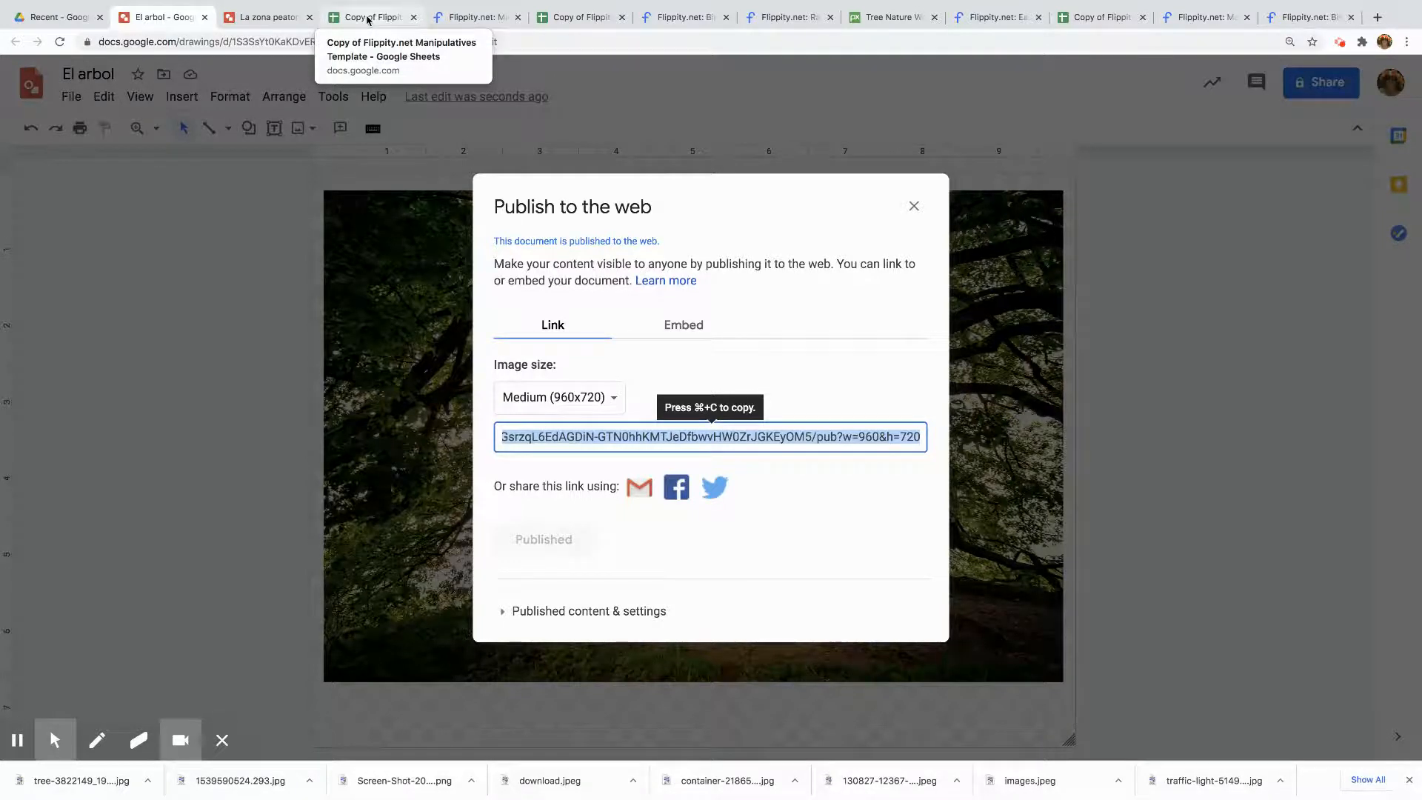
Replace the link in cell A27 of the Bingo template with the new drawing's published link
{"action": "left_click", "coordinate": [570, 18]}
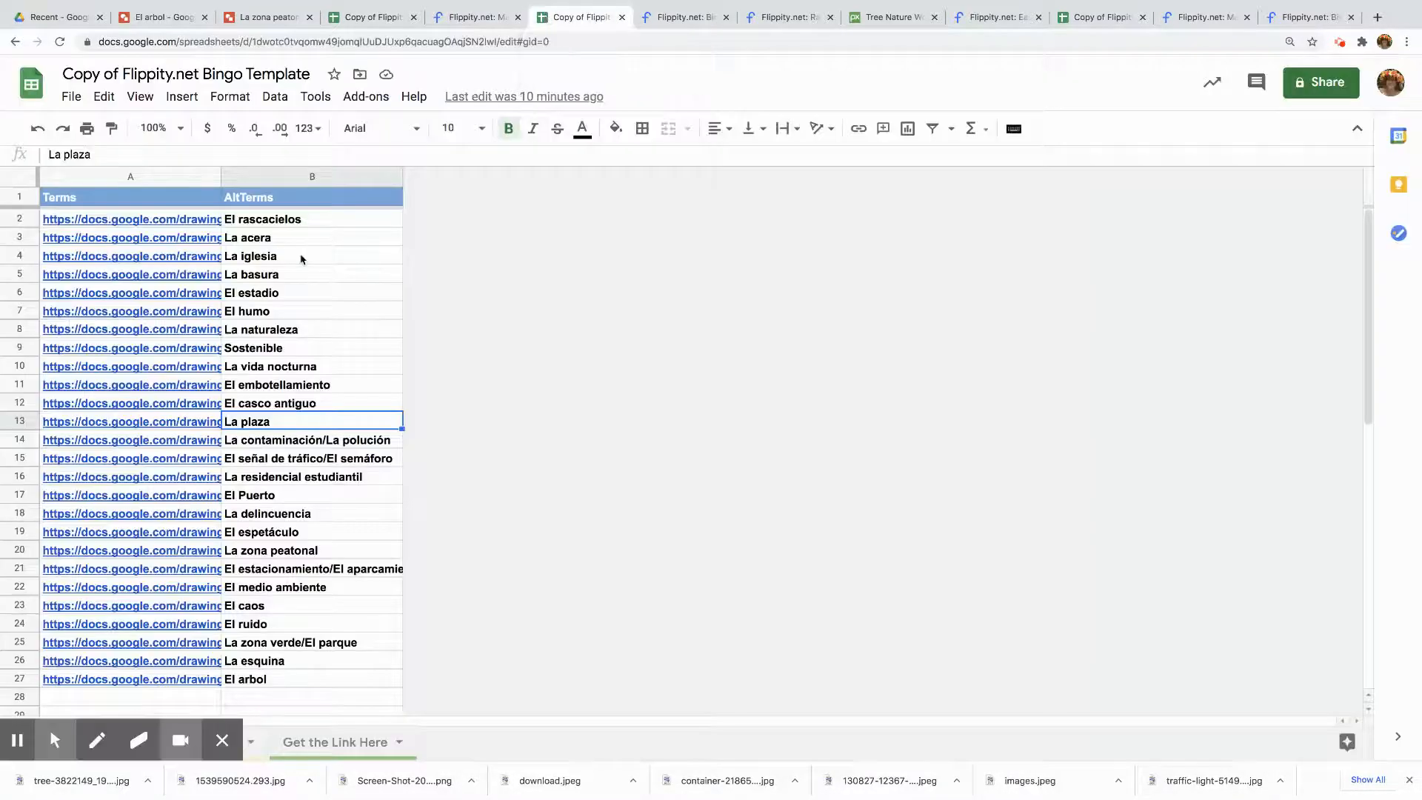
{"action": "double_click", "coordinate": [199, 678]}
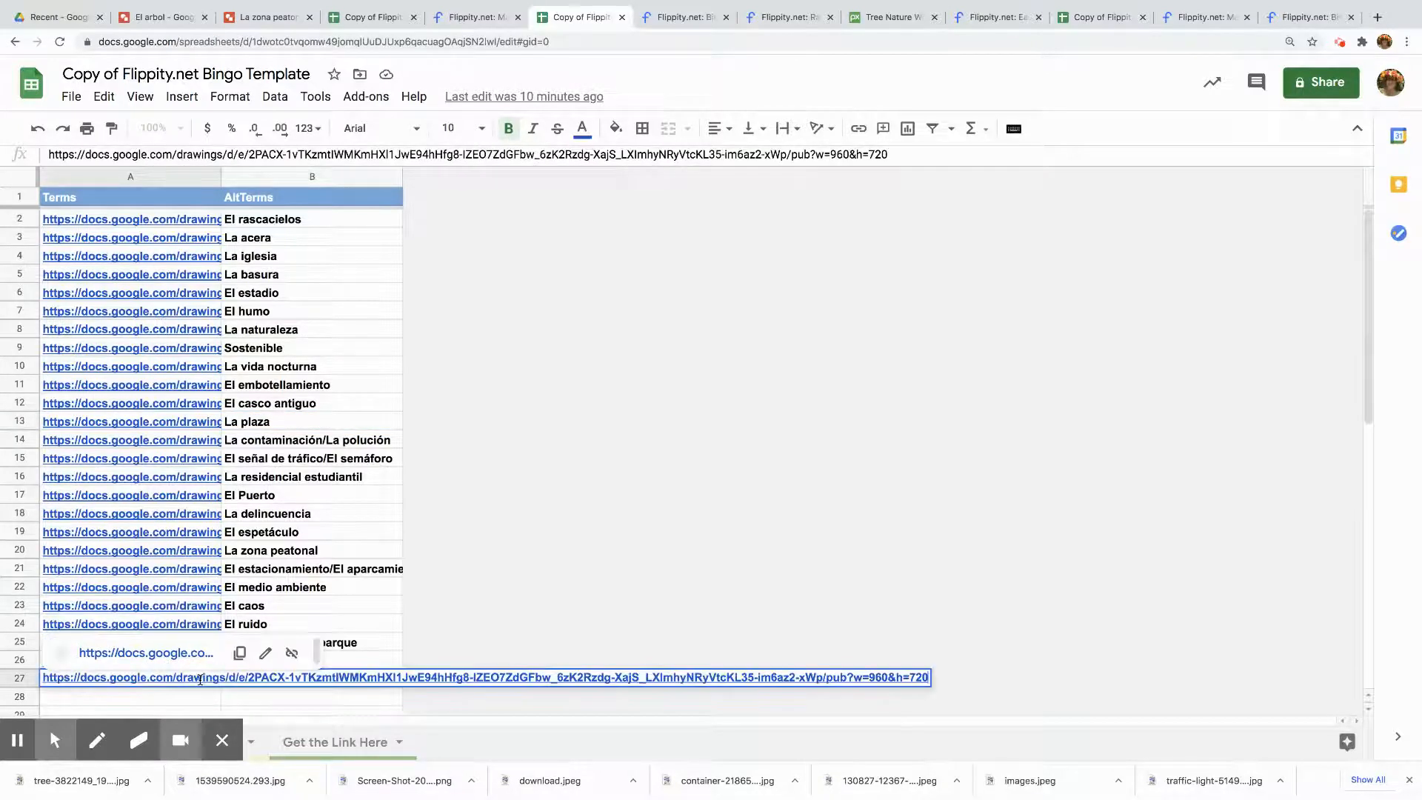
{"action": "left_click", "coordinate": [307, 654]}
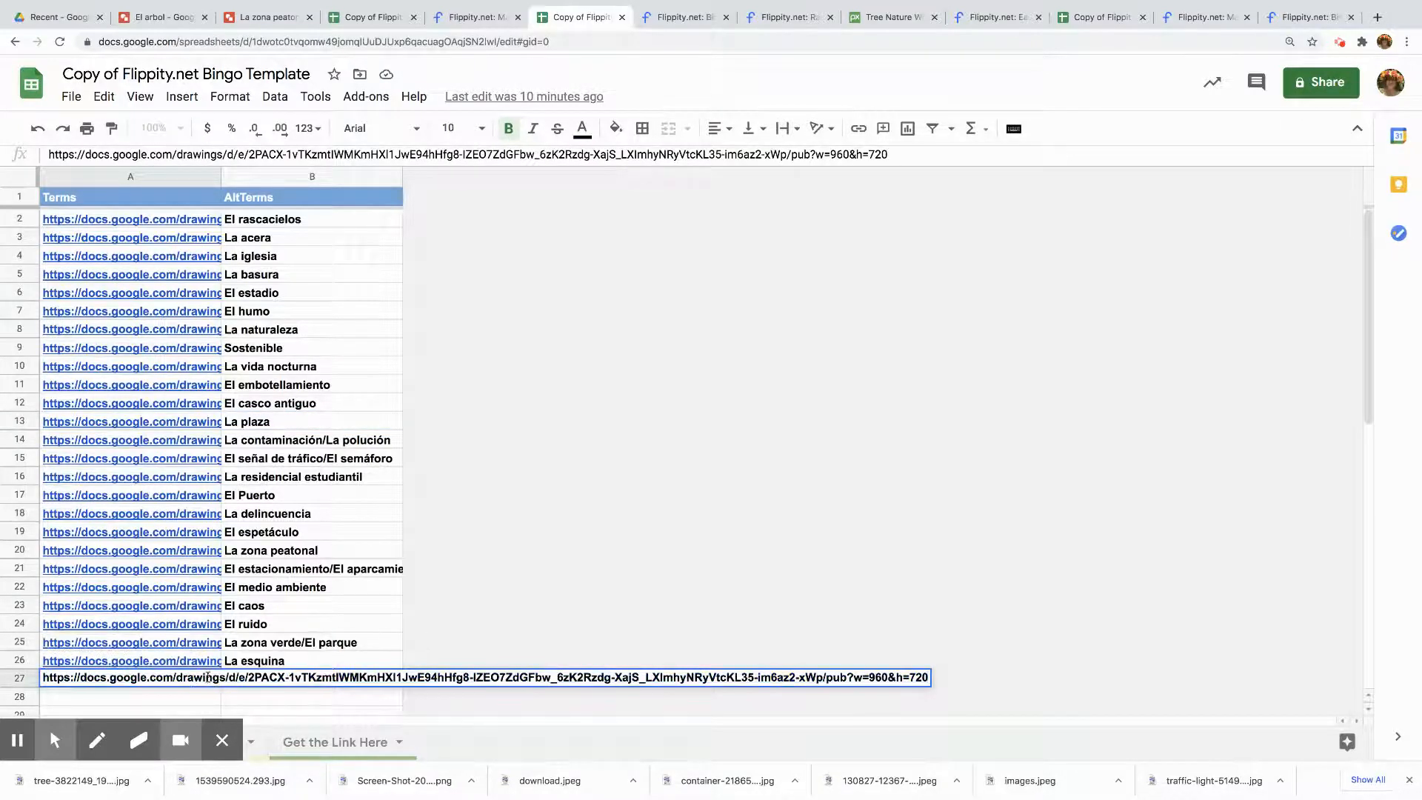
{"action": "left_click", "coordinate": [884, 678]}
{"action": "left_click_drag", "start_coordinate": [926, 680], "coordinate": [3, 742]}
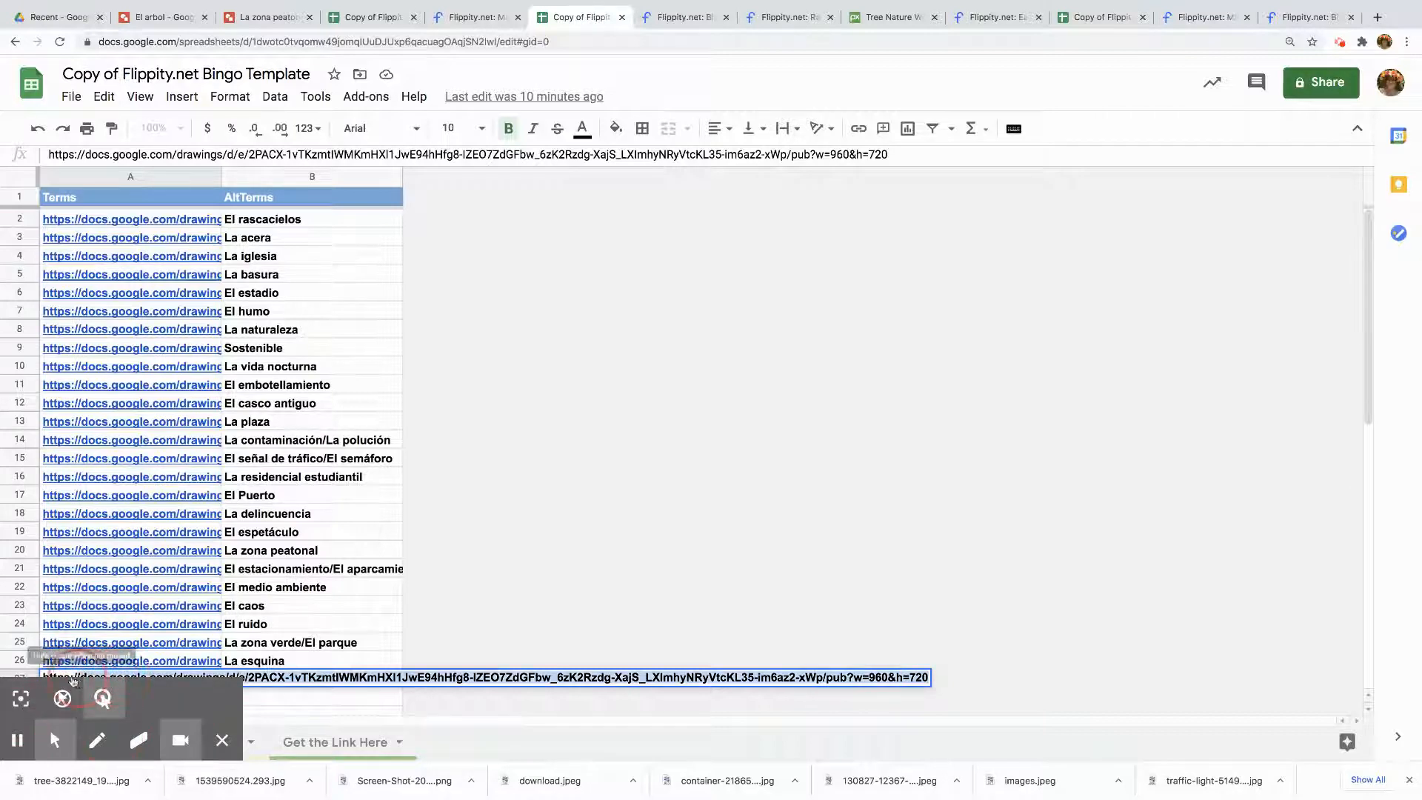
{"action": "key", "text": "Escape"}
{"action": "type", "text": "https://docs.google.com/drawings/d/e/2PACX-1vRKL3AOVgkDqjxN_Aa3G5tsRpD2RtjLcbDmGsrzqL6EdAGDiN-GTN0hhKMTJeDfbwvHW0ZrJGKEyOM5/pub?w=960&h=720"}
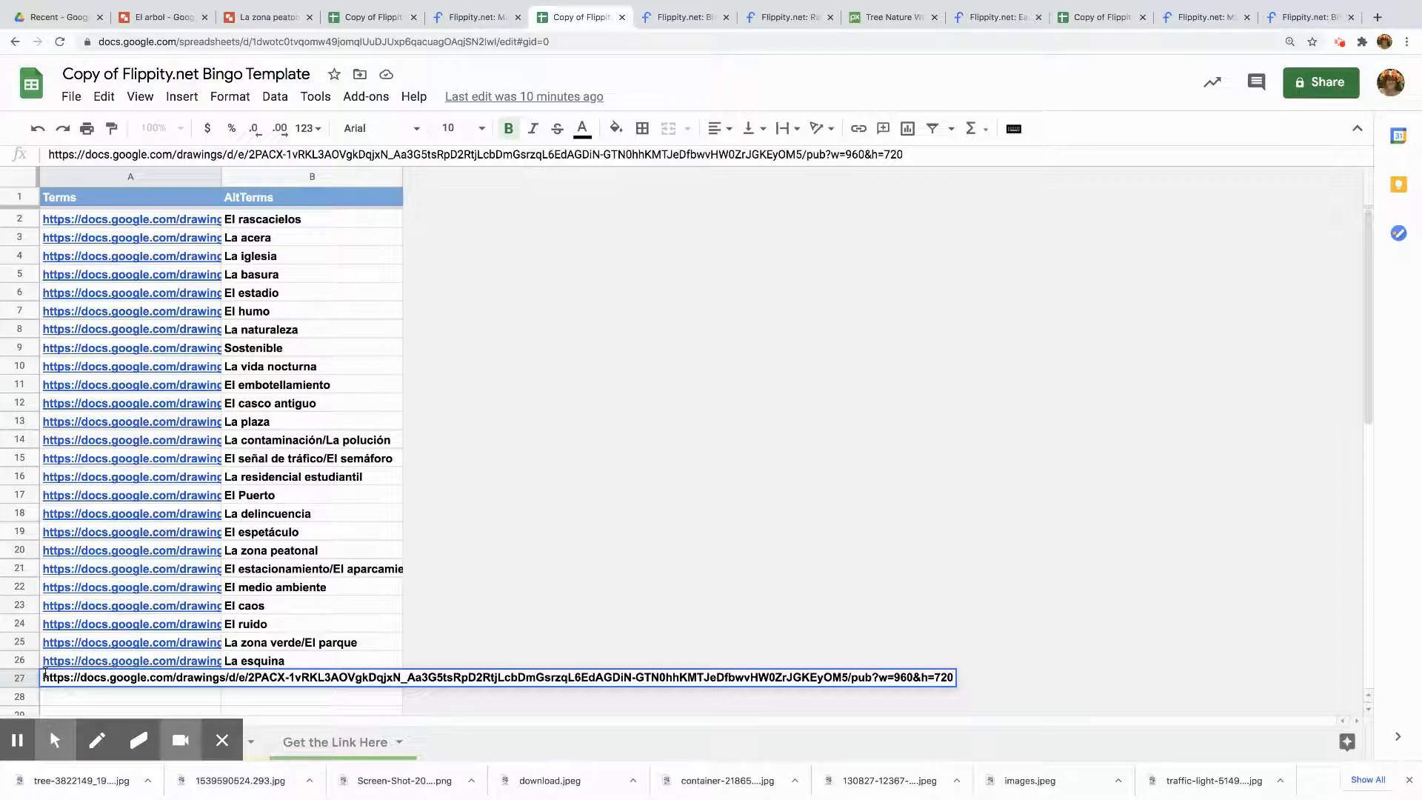
{"action": "left_click", "coordinate": [575, 566]}
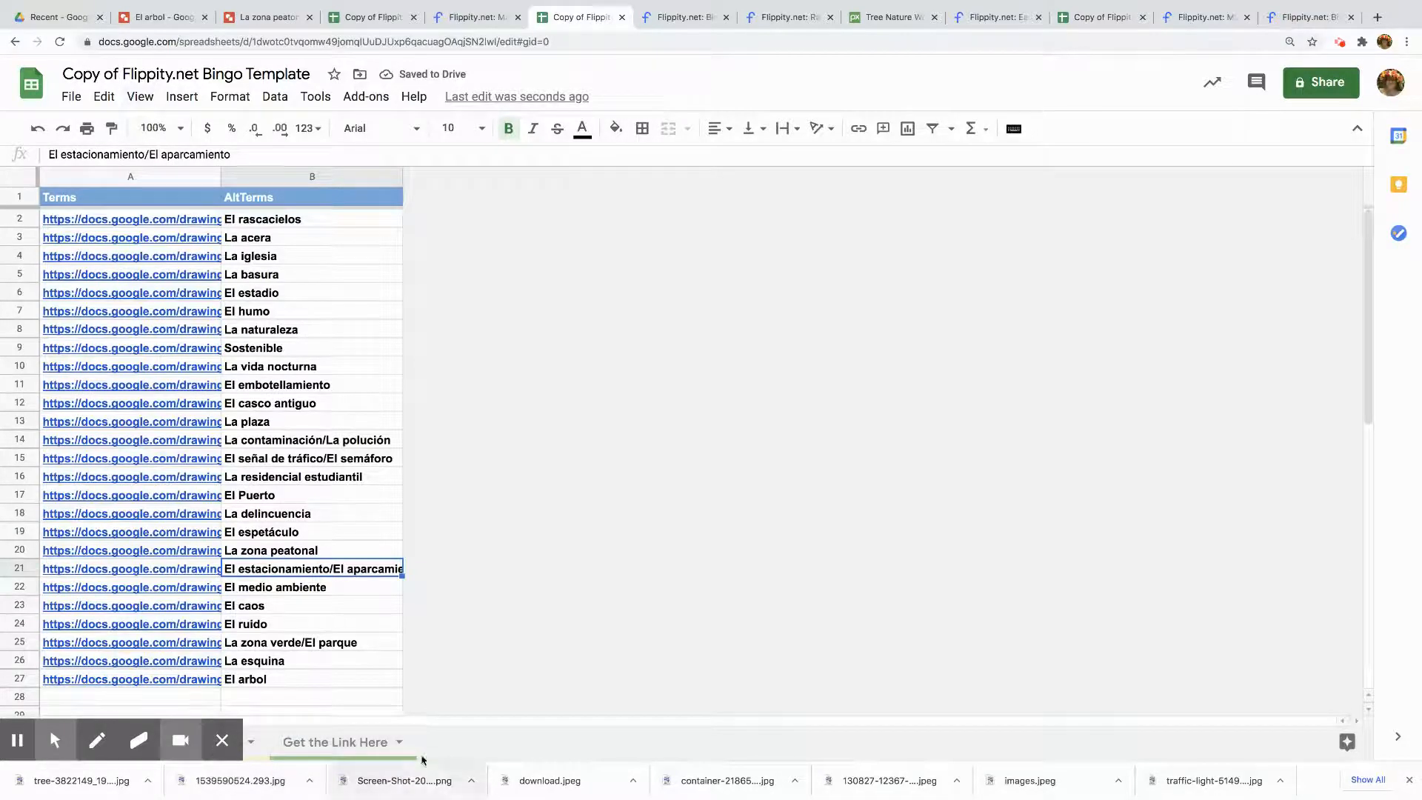
Open the Flippity Bingo game link from the Get the Link Here sheet
{"action": "left_click", "coordinate": [331, 746]}
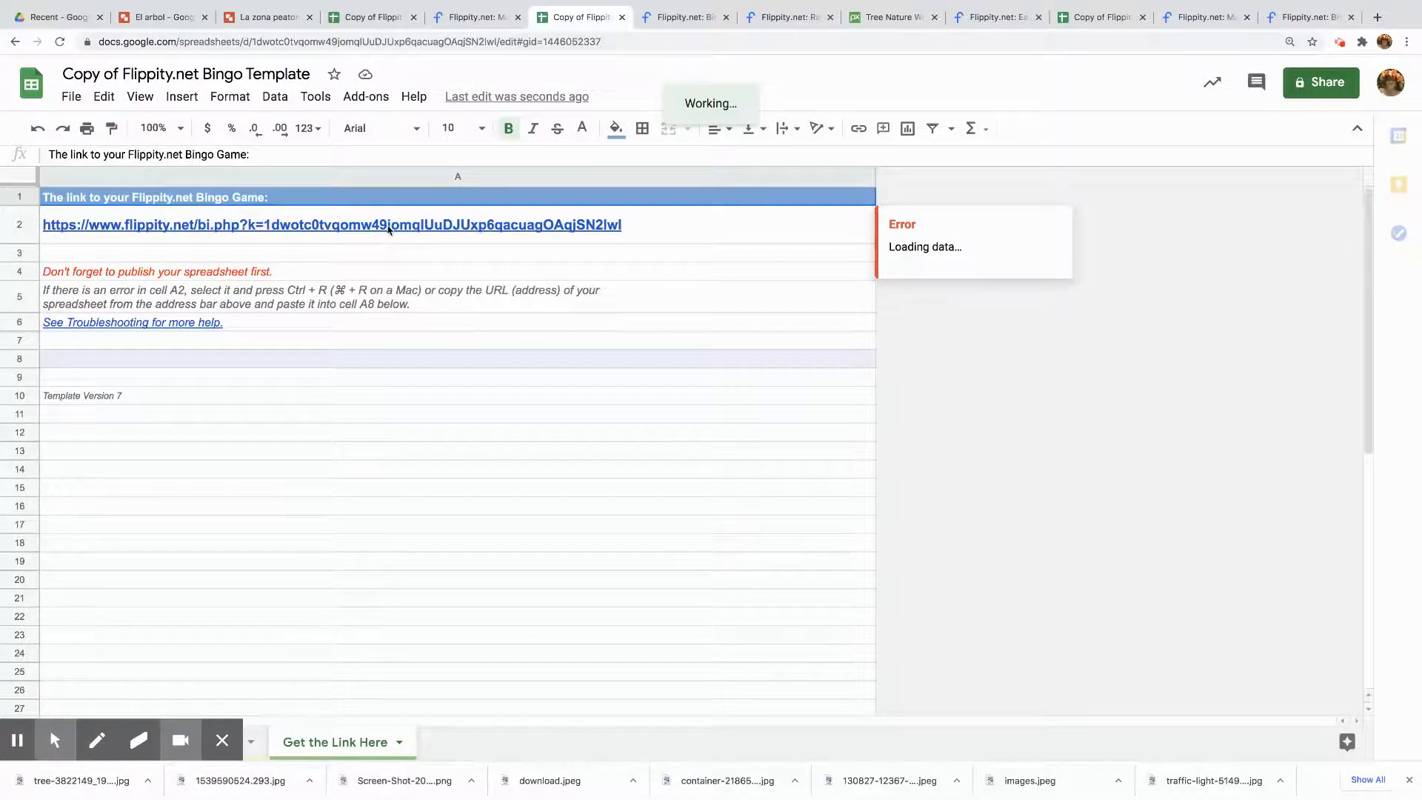
{"action": "left_click", "coordinate": [388, 231]}
{"action": "left_click", "coordinate": [176, 268]}
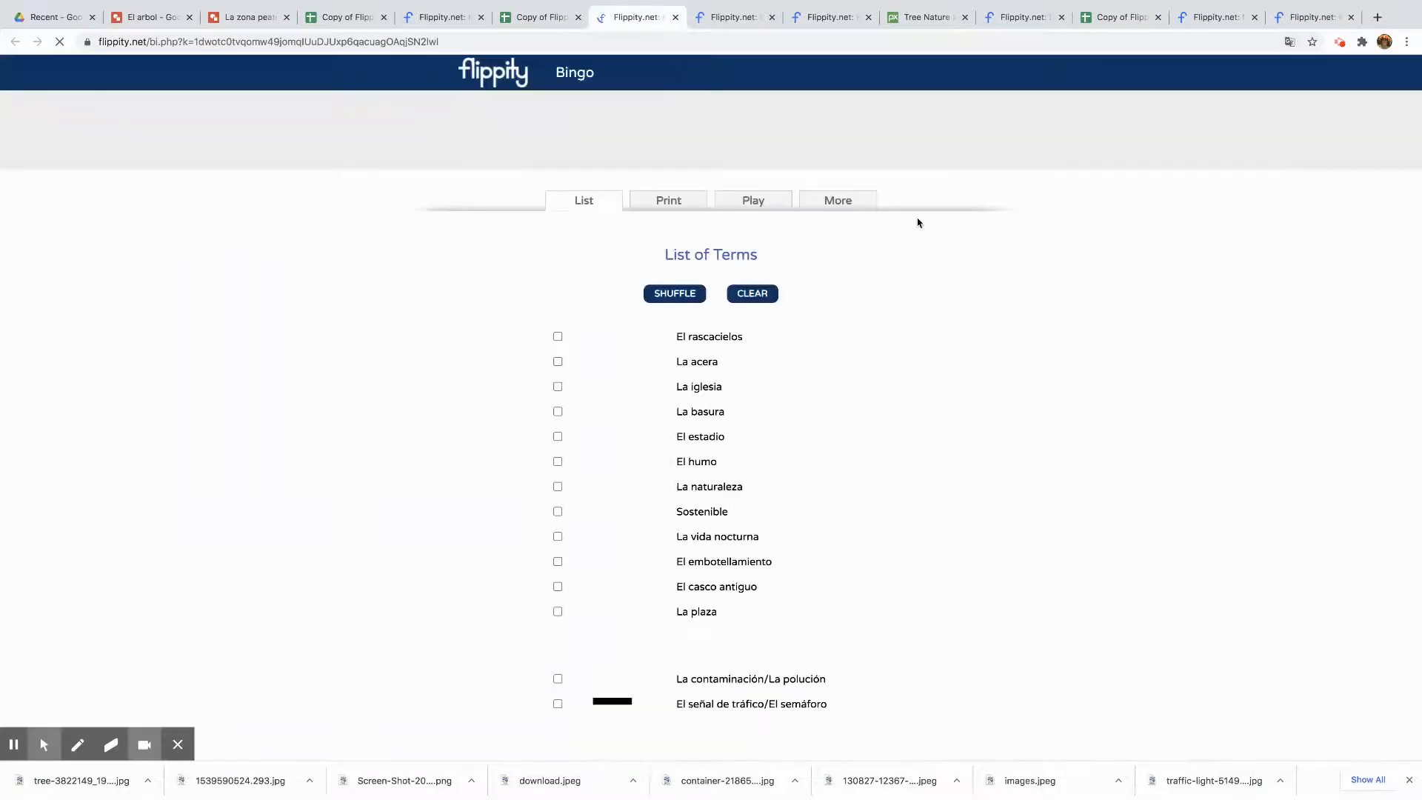
Scroll through the Bingo list of terms and their images
{"action": "scroll", "coordinate": [952, 344], "scroll_direction": "down", "scroll_amount": 15}
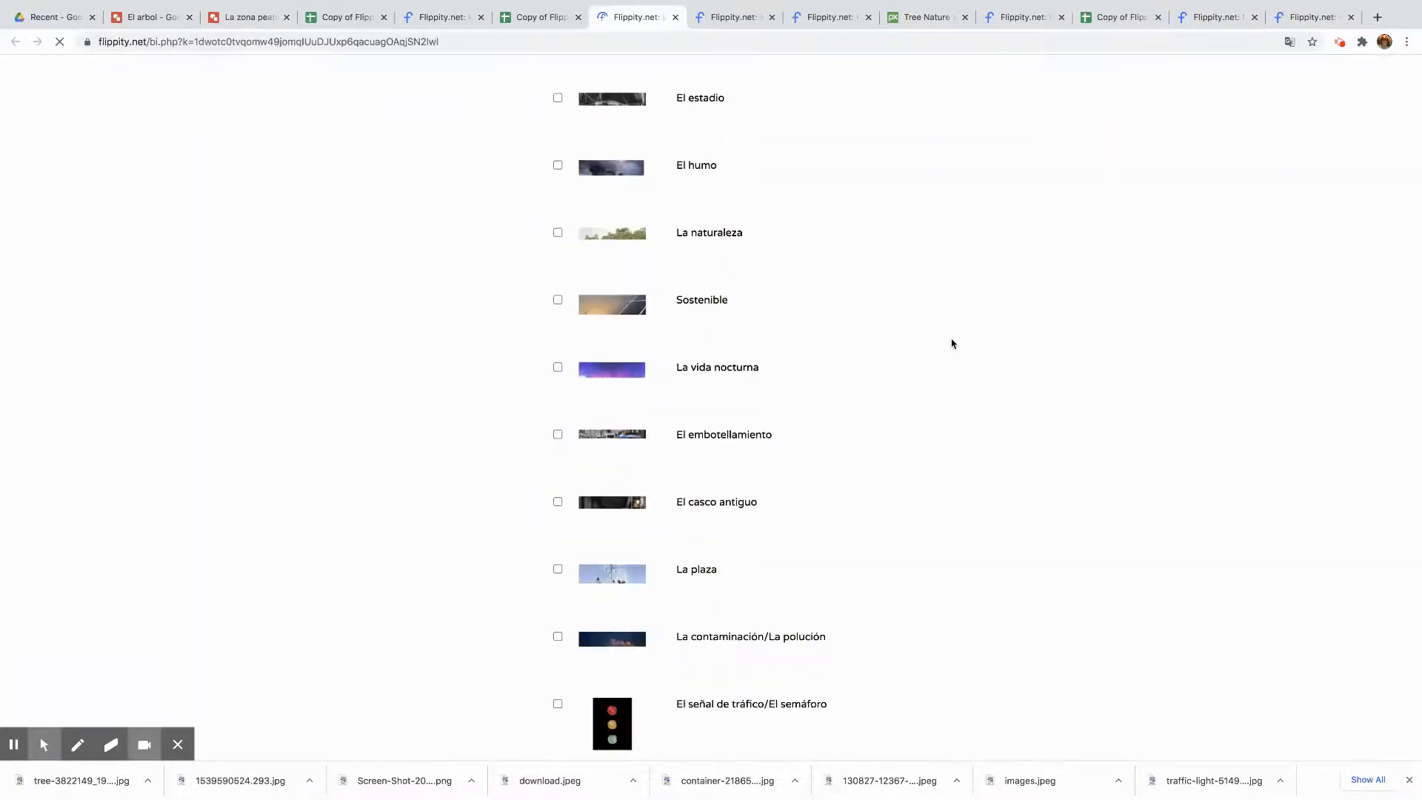
{"action": "scroll", "coordinate": [952, 344], "scroll_direction": "down", "scroll_amount": 7}
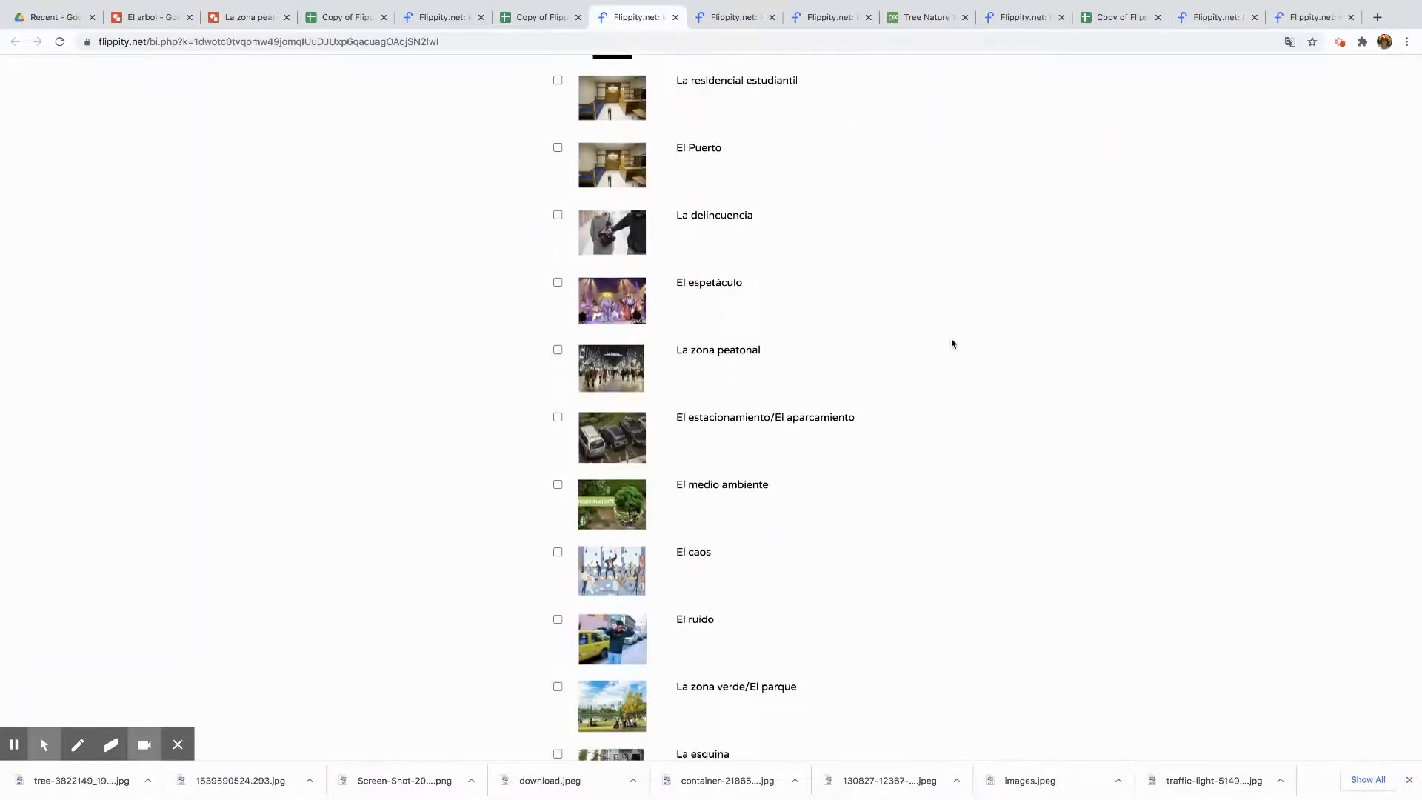
{"action": "scroll", "coordinate": [952, 344], "scroll_direction": "up", "scroll_amount": 20}
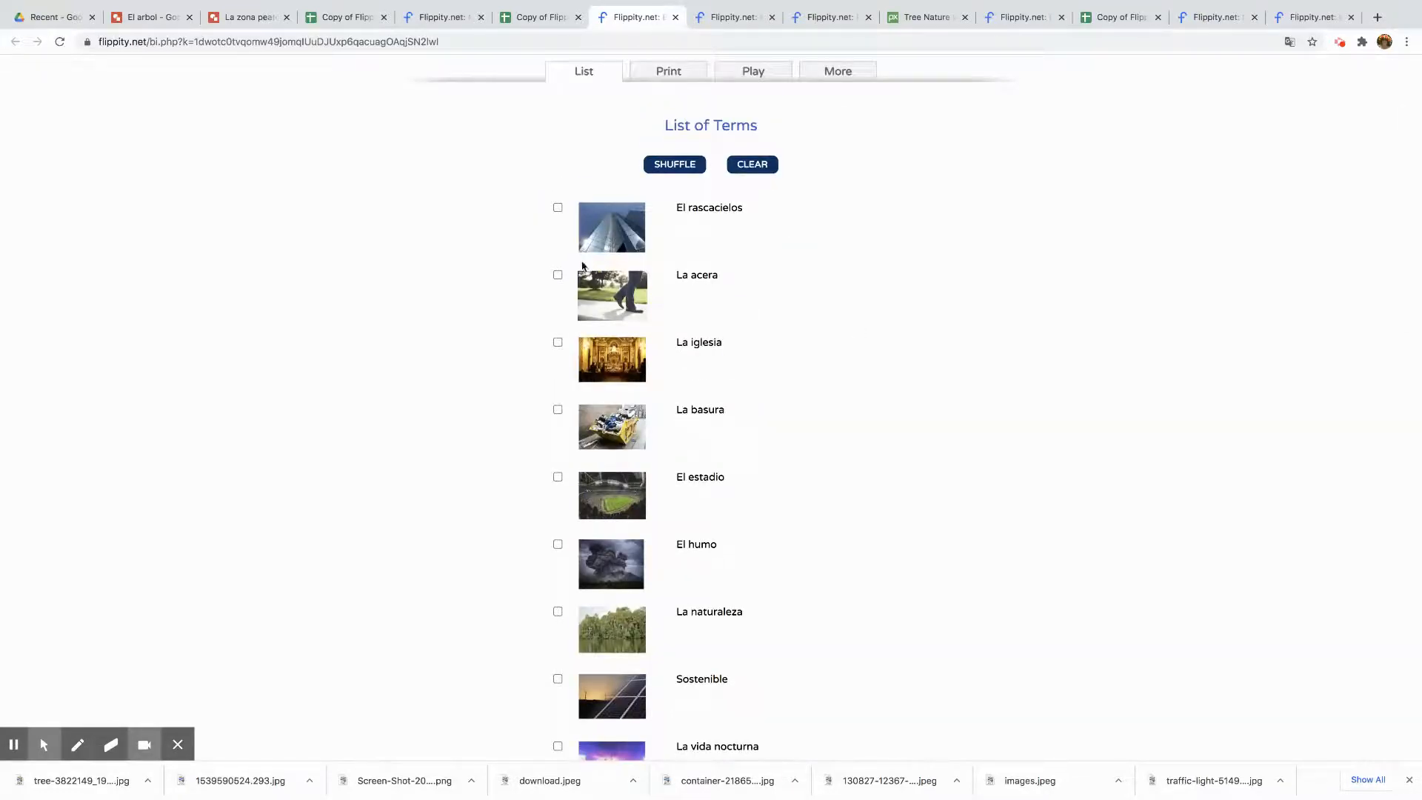
{"action": "left_click", "coordinate": [560, 276]}
{"action": "left_click", "coordinate": [559, 275]}
{"action": "scroll", "coordinate": [1026, 275], "scroll_direction": "up", "scroll_amount": 2}
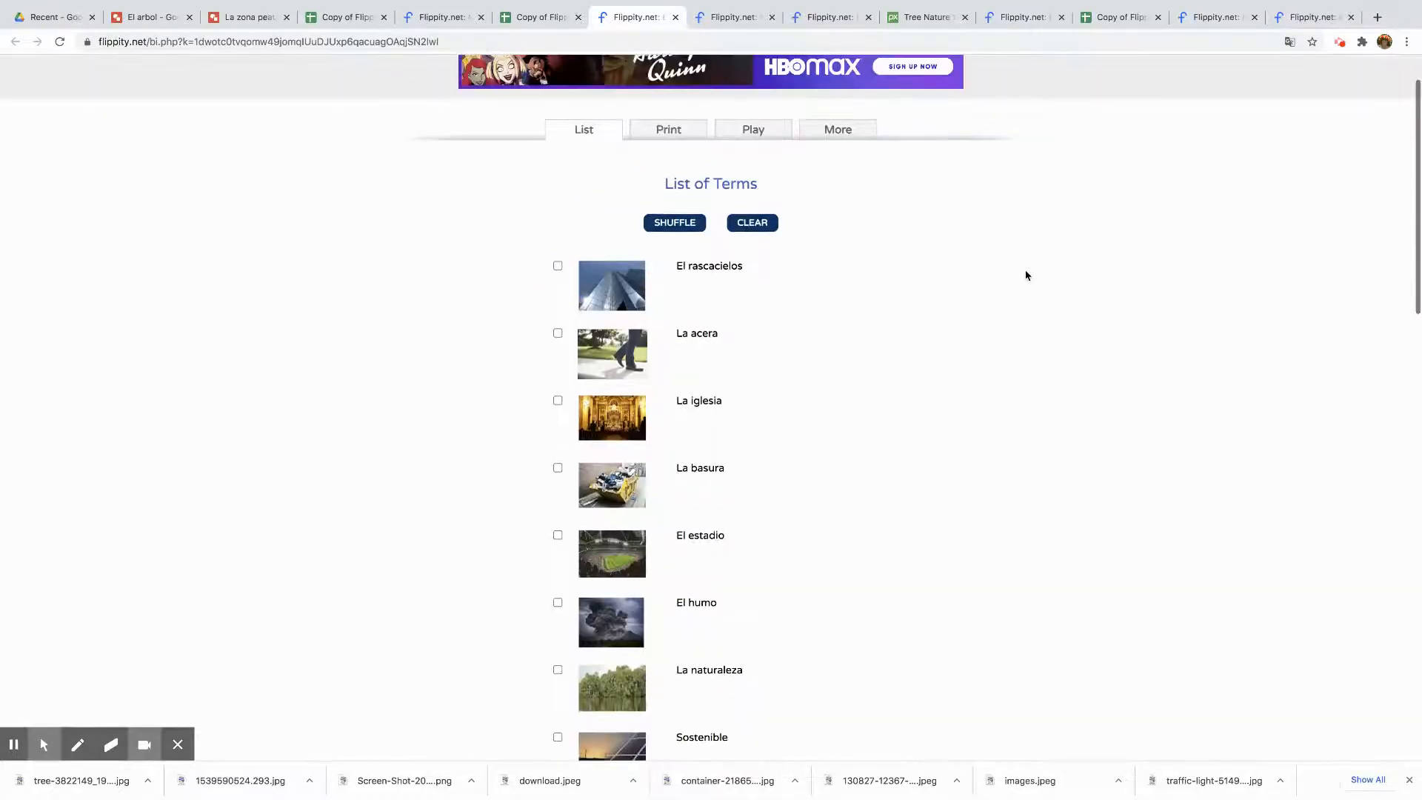
Copy the Bingo online play link and open it in another tab to get a player board
{"action": "left_click", "coordinate": [771, 133]}
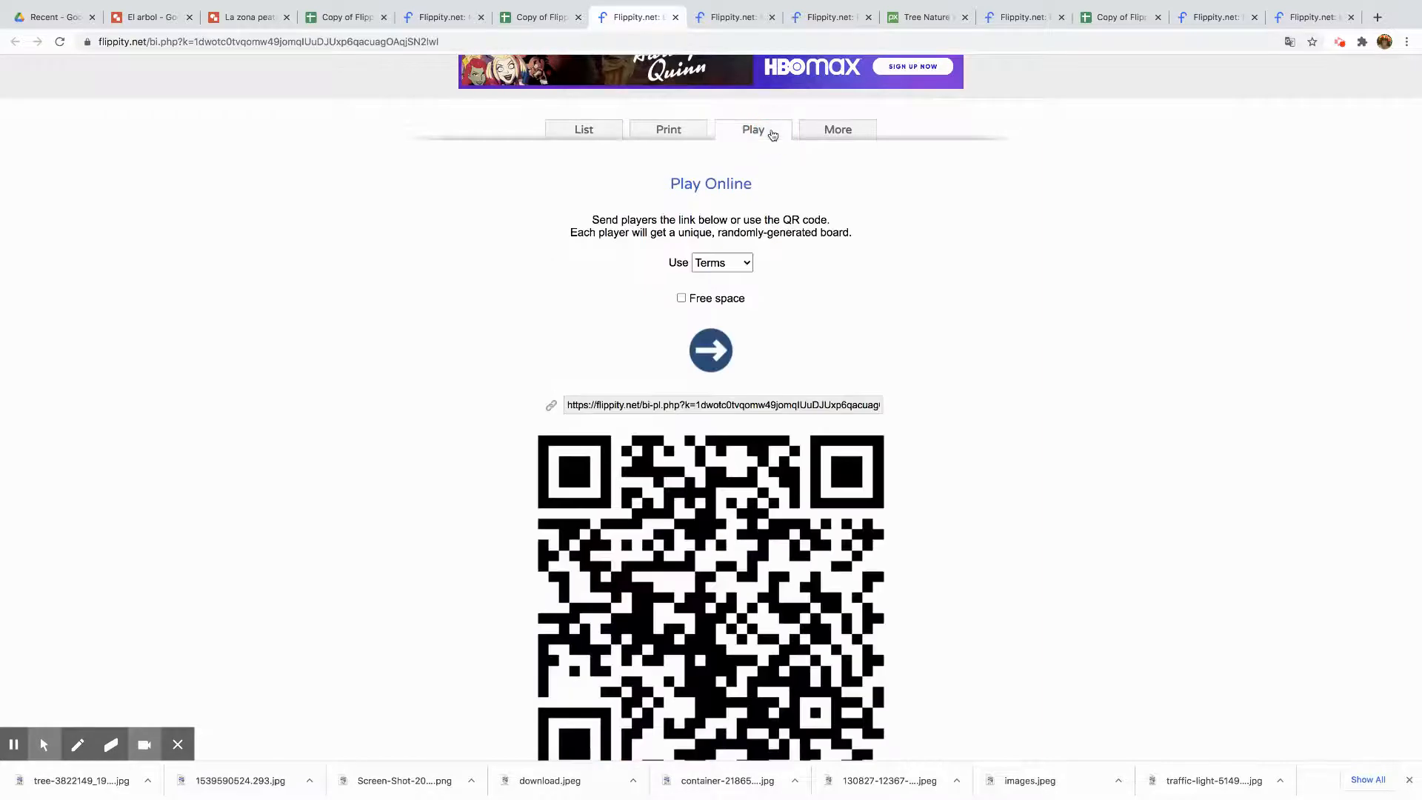
{"action": "left_click", "coordinate": [748, 400]}
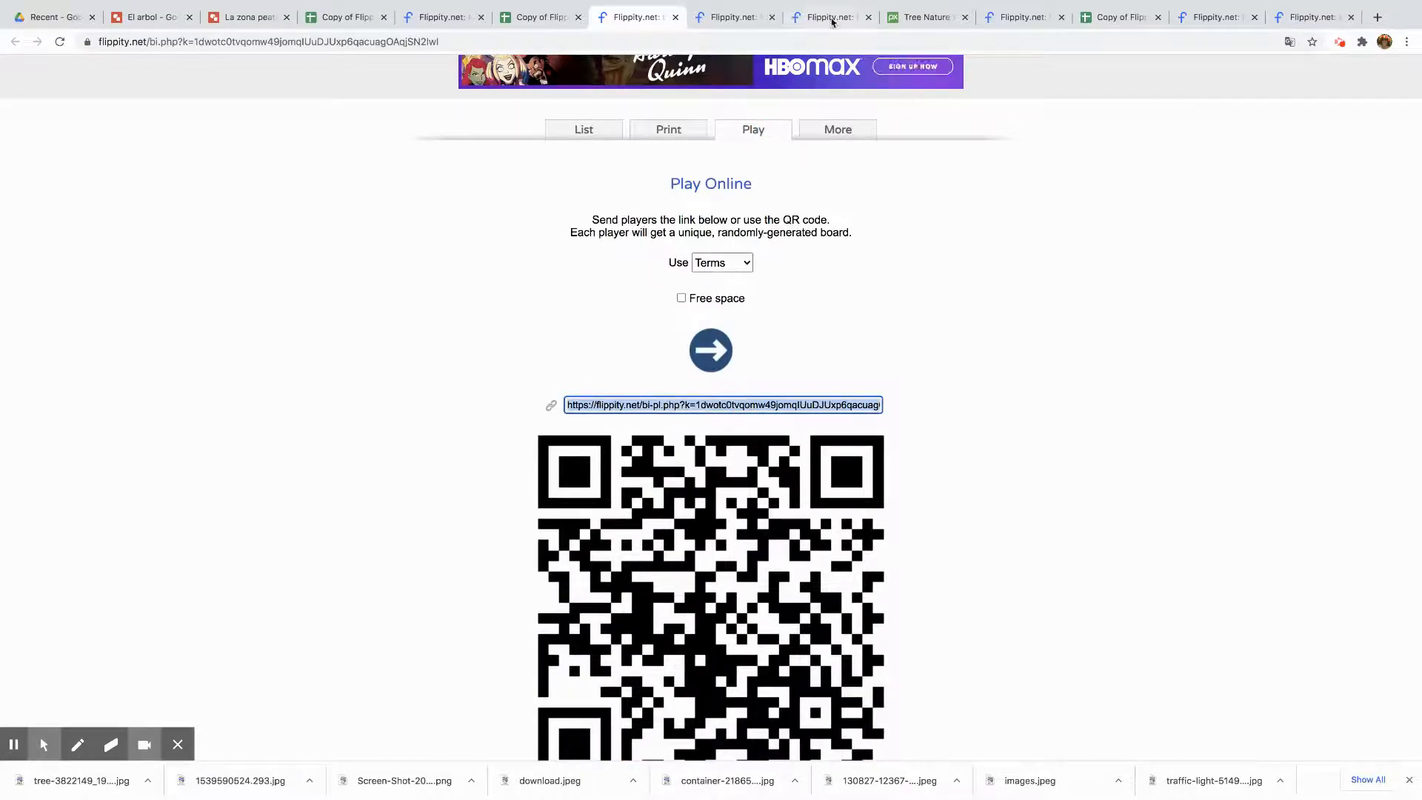
{"action": "left_click", "coordinate": [918, 16]}
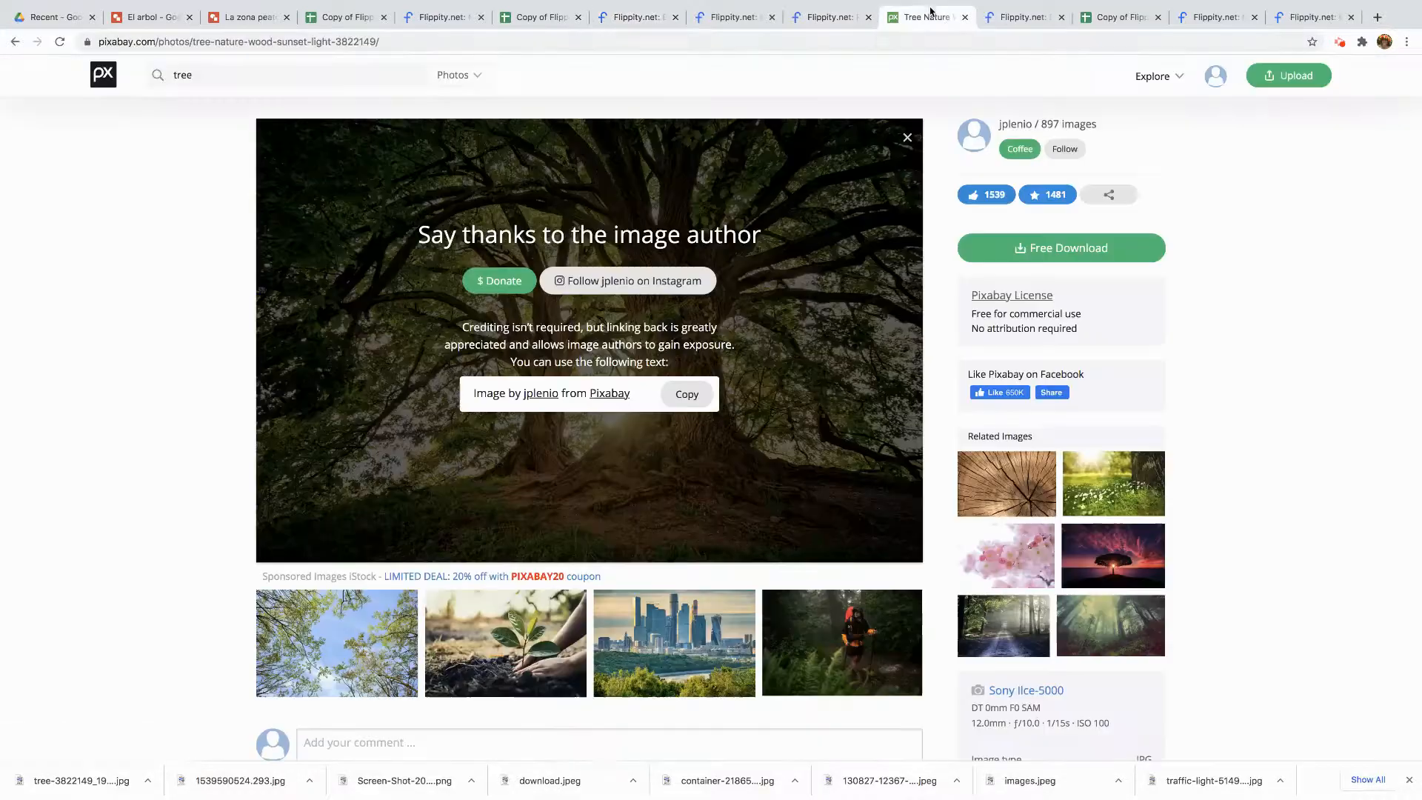
{"action": "left_click", "coordinate": [908, 40]}
{"action": "key", "text": "BackSpace"}
{"action": "type", "text": "flippity.net/bi-pl.php?k=1dwotc0tvqomw49jomqlUuDJUxp6qacuagOAqjSN2lwl"}
{"action": "key", "text": "Return"}
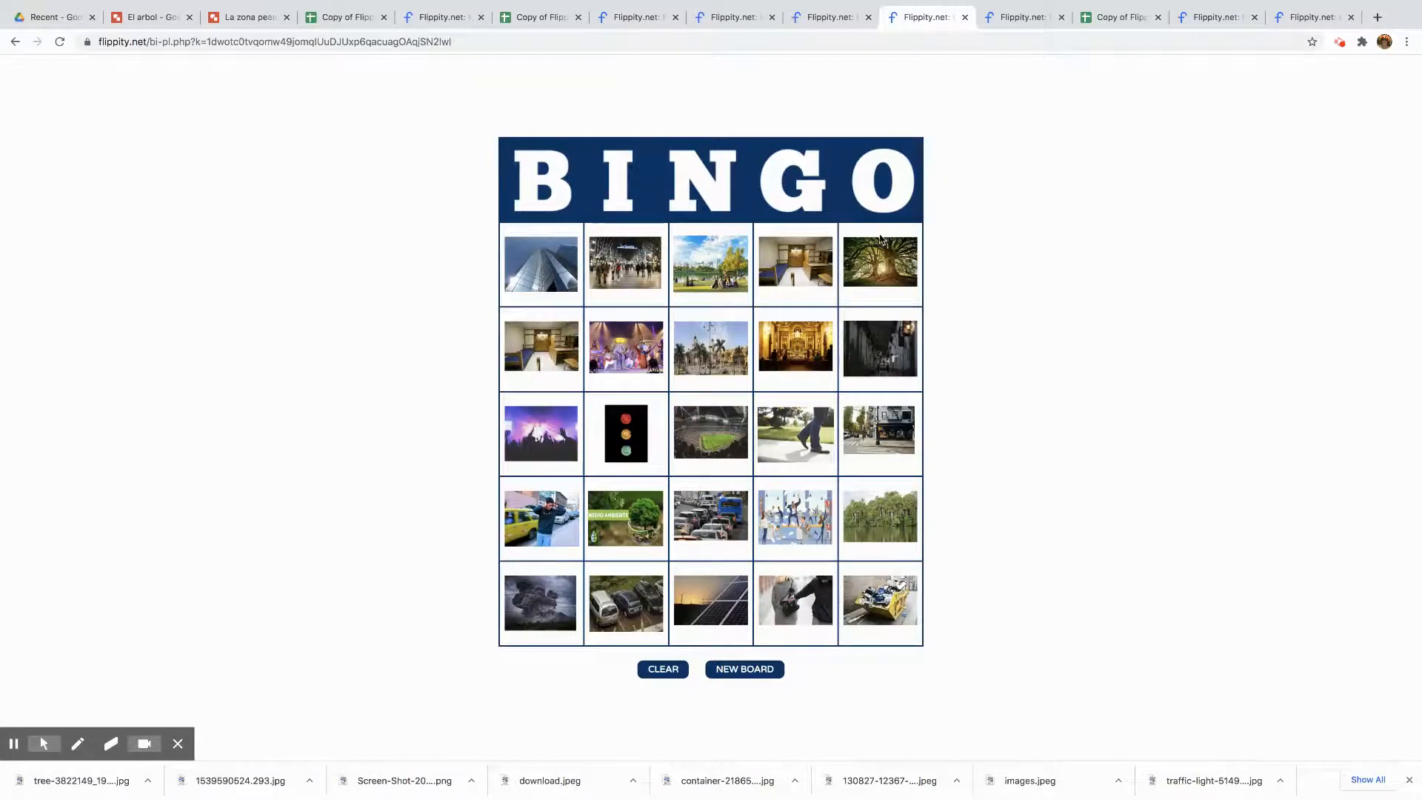
Mark three squares on the Bingo board and clear them again
{"action": "left_click", "coordinate": [888, 281]}
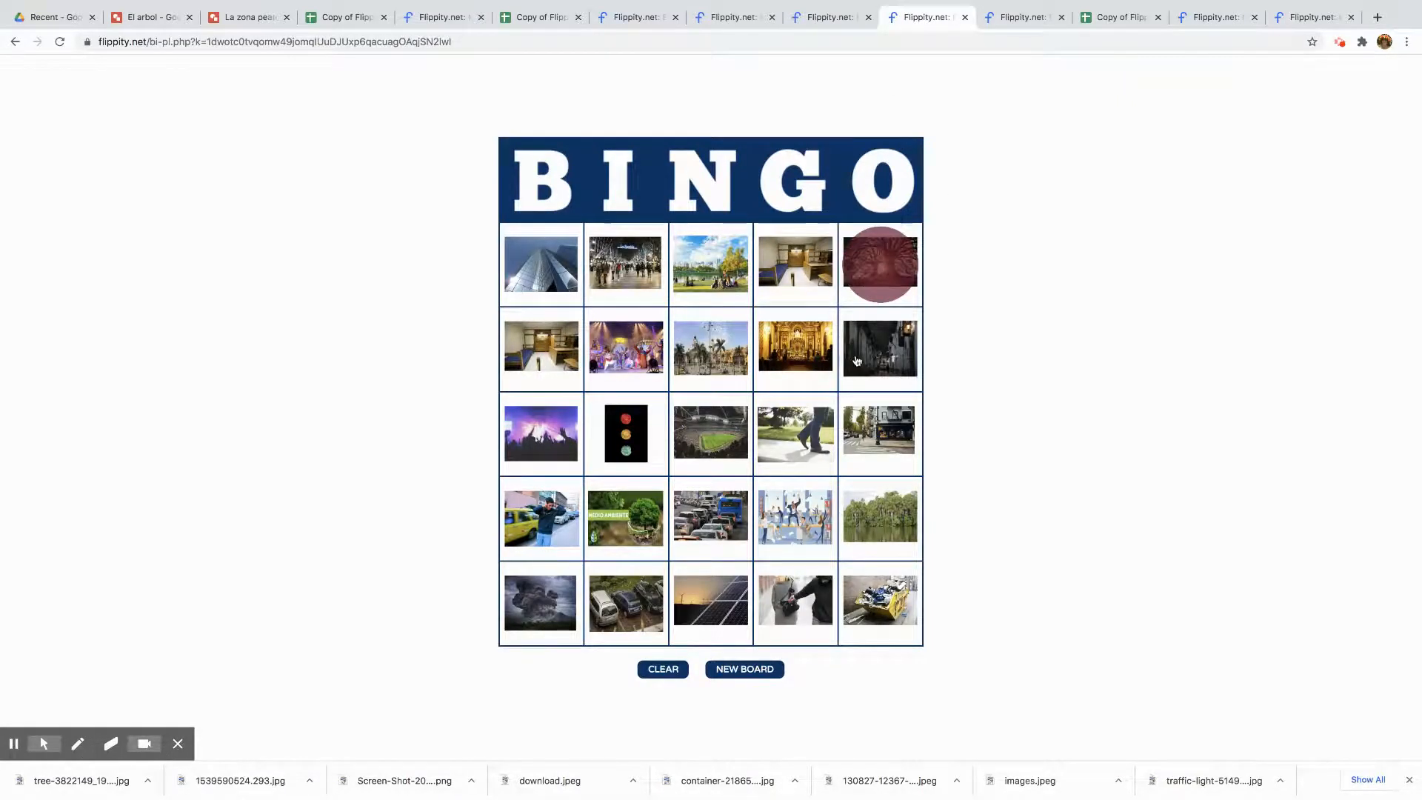
{"action": "left_click", "coordinate": [858, 361]}
{"action": "left_click", "coordinate": [773, 363]}
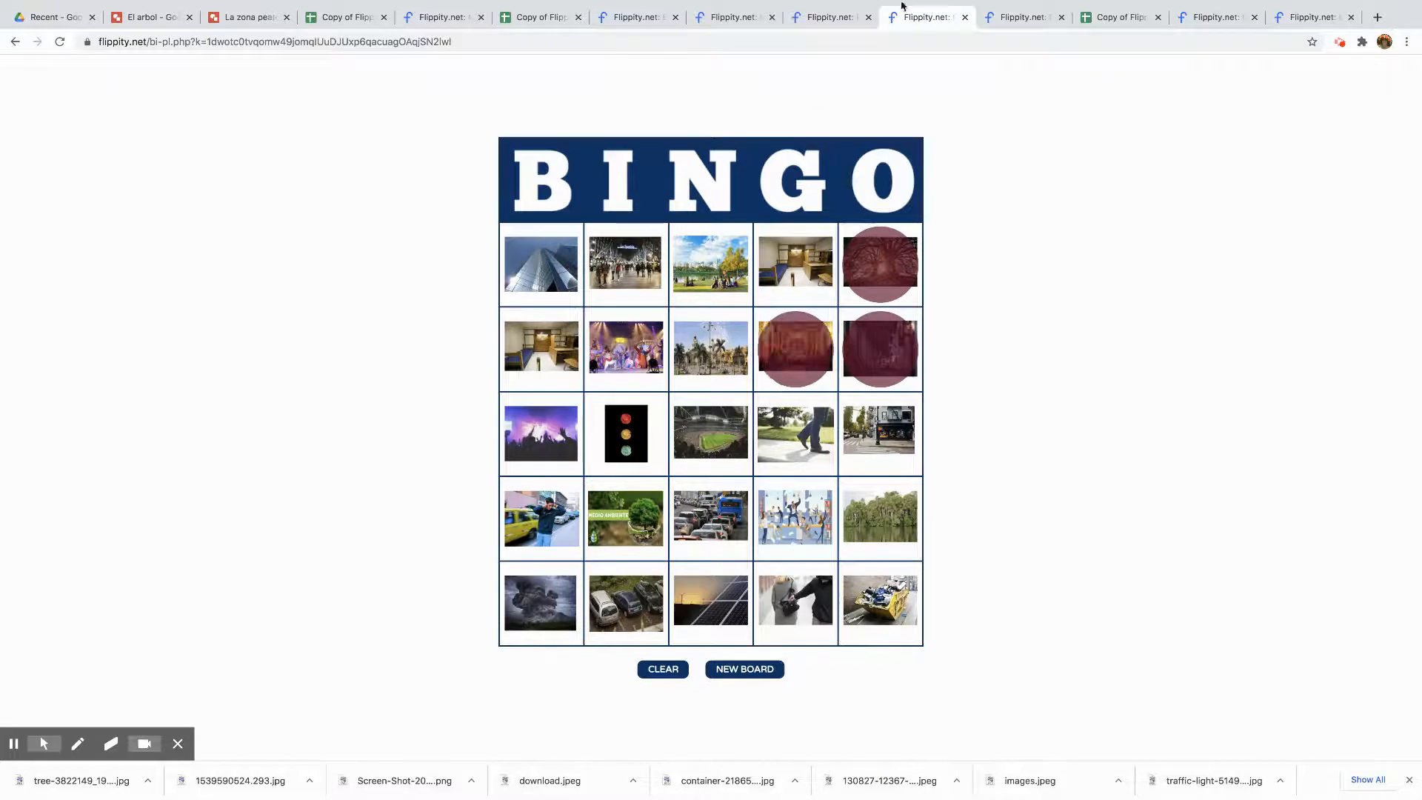
{"action": "left_click", "coordinate": [663, 669]}
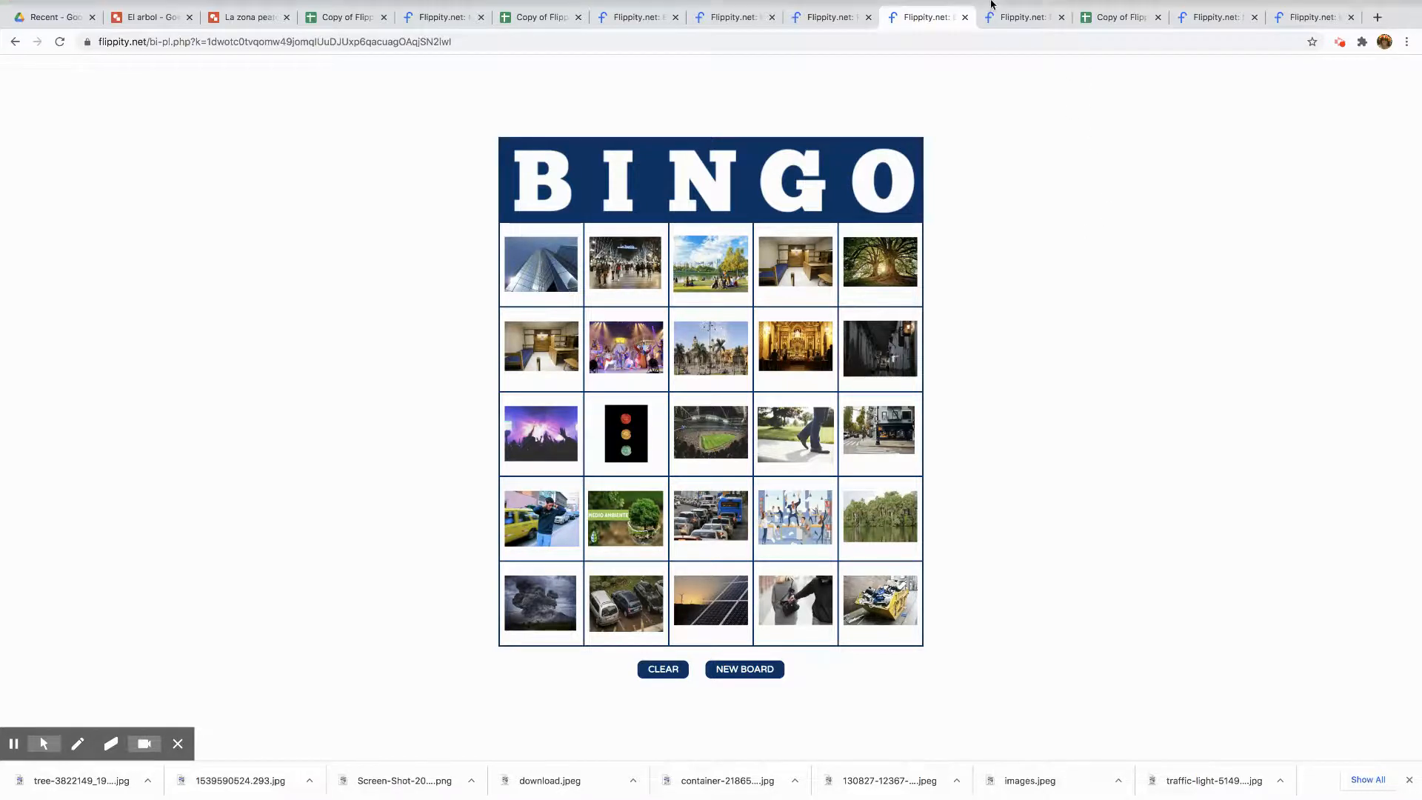
Switch to the Flippity home page and browse the featured activity templates
{"action": "mouse_move", "coordinate": [990, 4]}
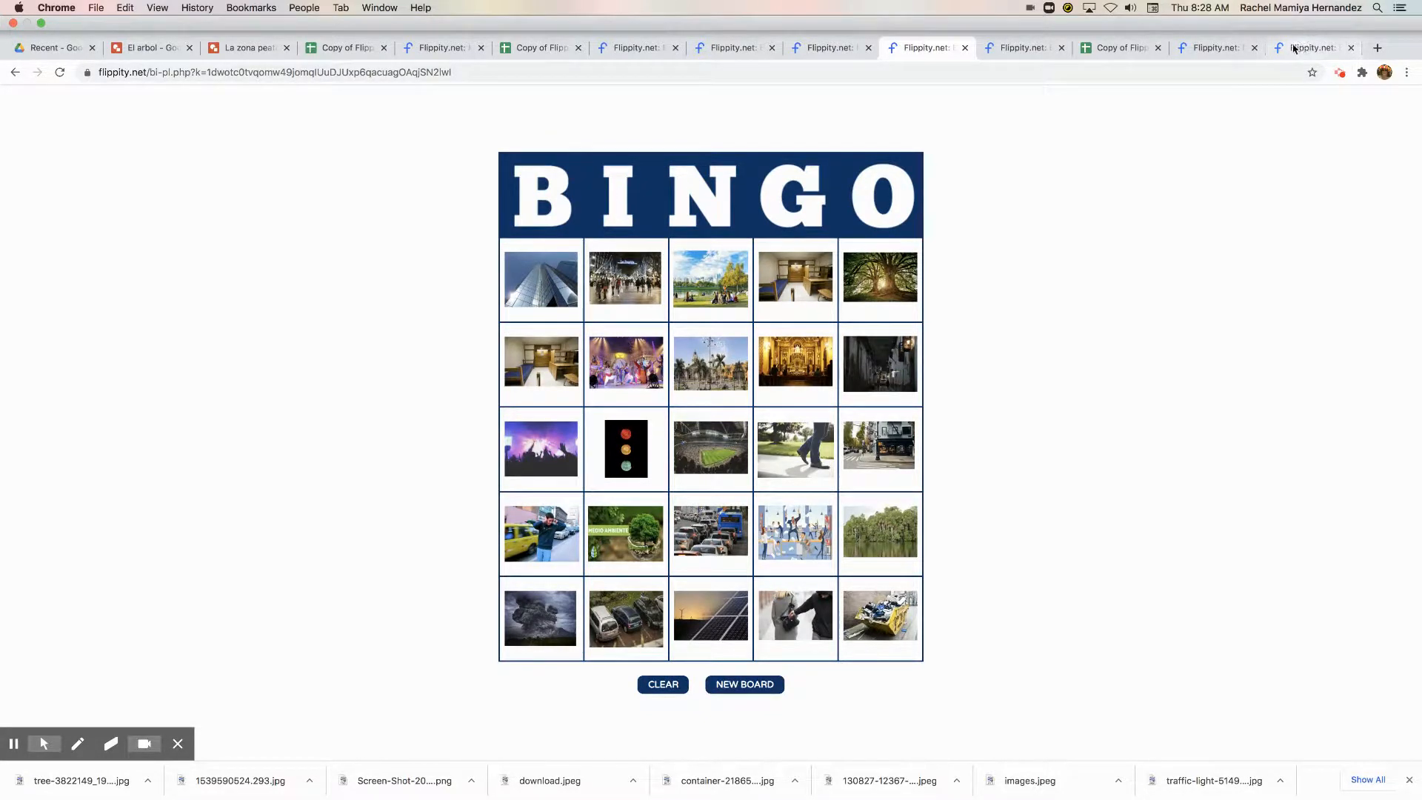
{"action": "left_click", "coordinate": [1211, 51]}
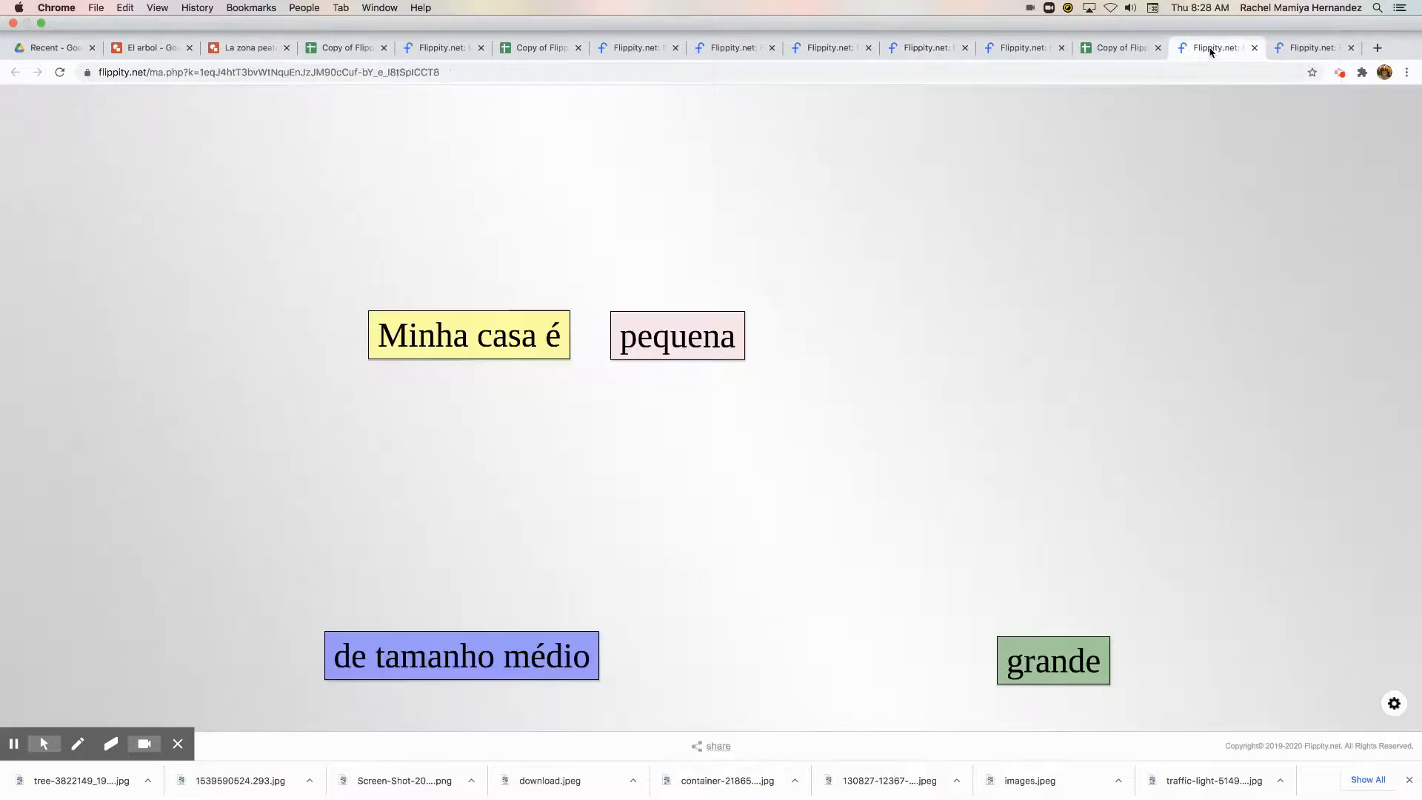
{"action": "left_click", "coordinate": [1030, 49]}
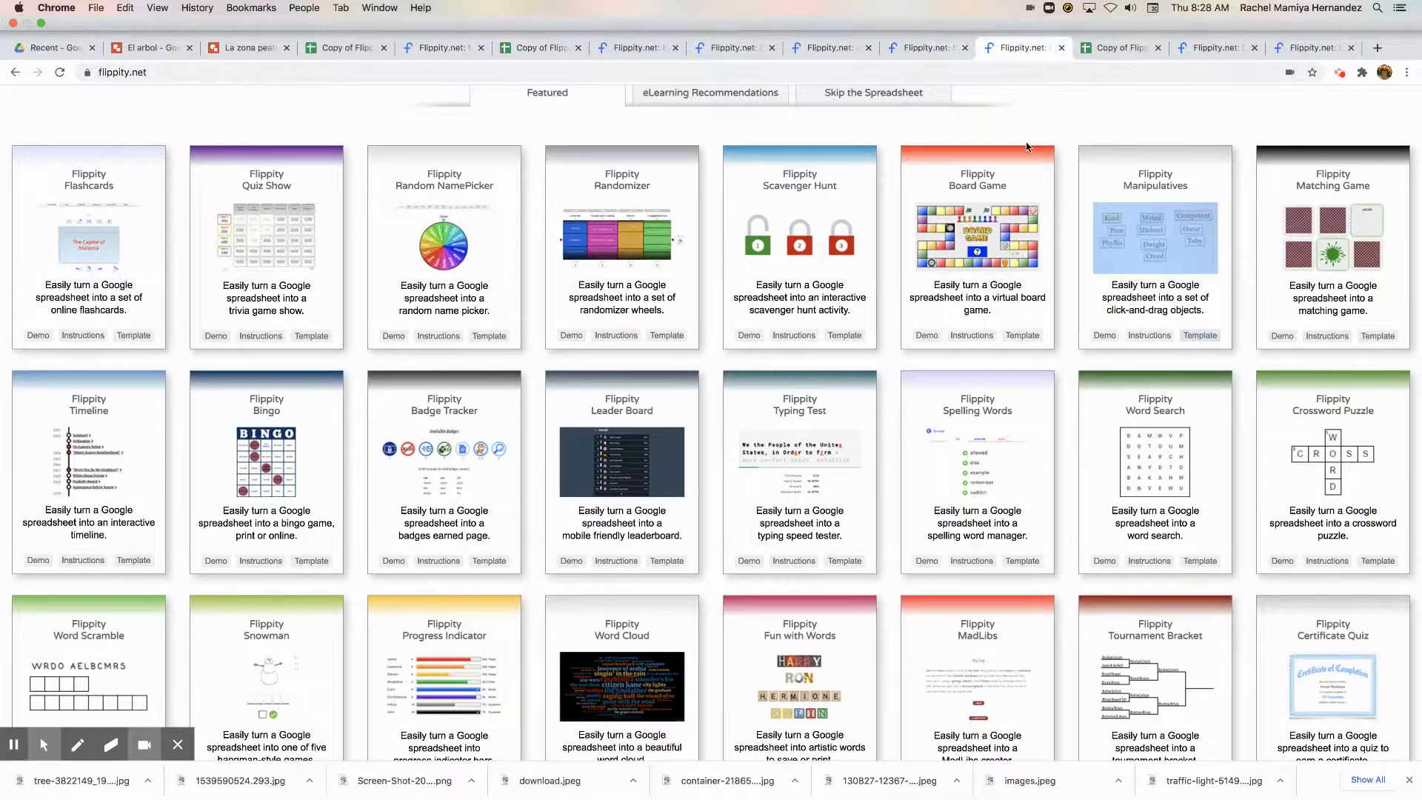
{"action": "scroll", "coordinate": [1091, 202], "scroll_direction": "up", "scroll_amount": 4}
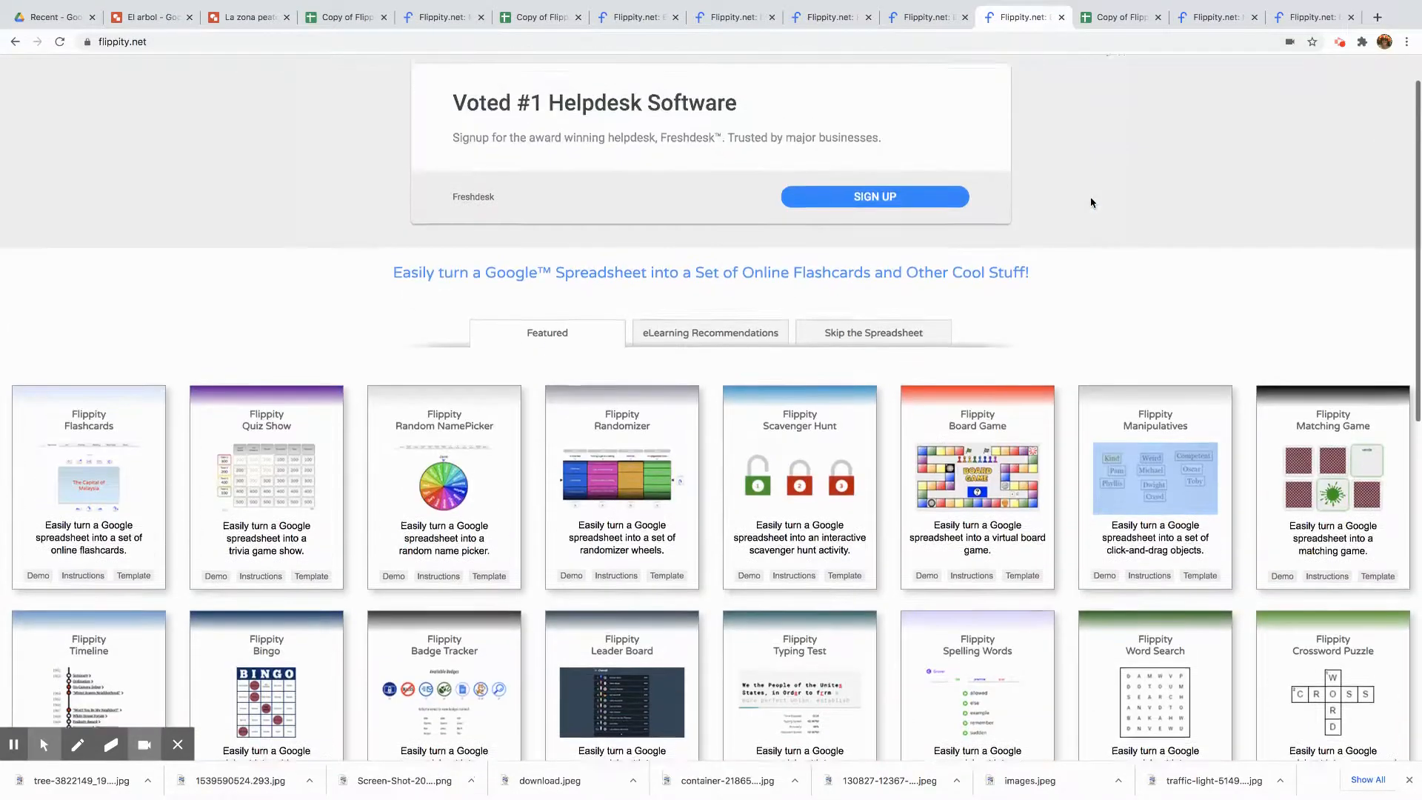
{"action": "scroll", "coordinate": [1091, 202], "scroll_direction": "down", "scroll_amount": 3}
{"action": "scroll", "coordinate": [1091, 202], "scroll_direction": "down", "scroll_amount": 1}
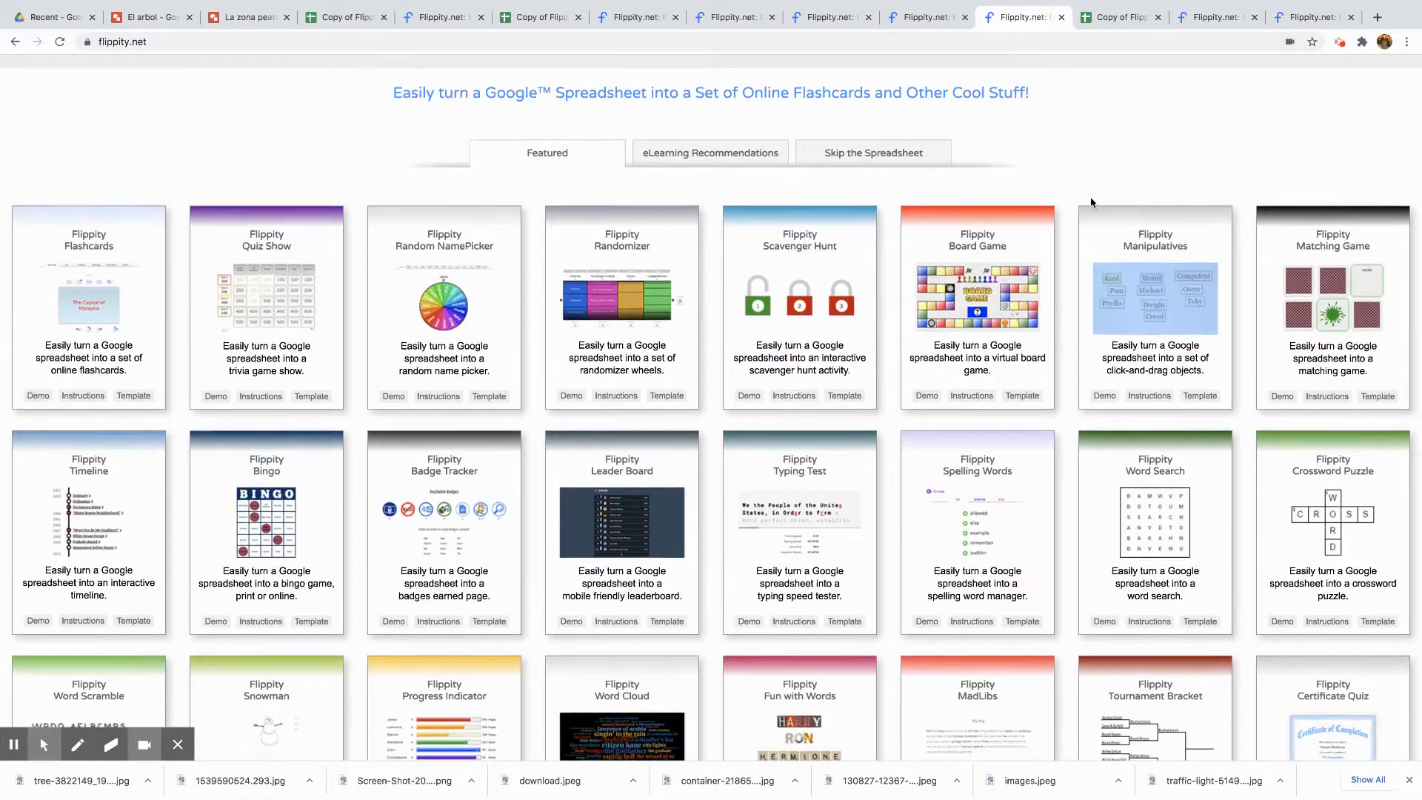